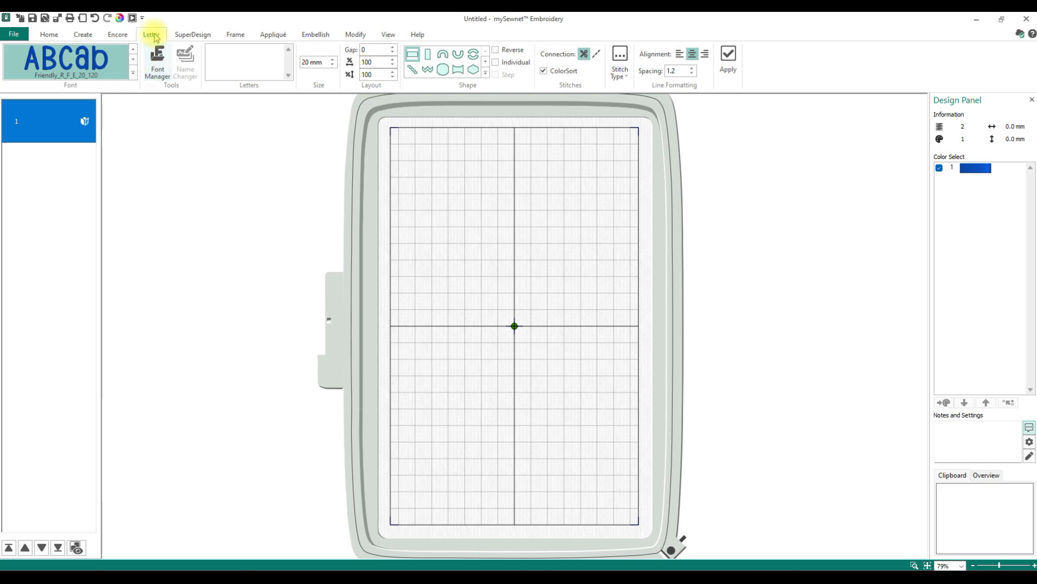
# - Open the Font Manager and start the QuickFont wizard
pyautogui.moveTo(711, 576)
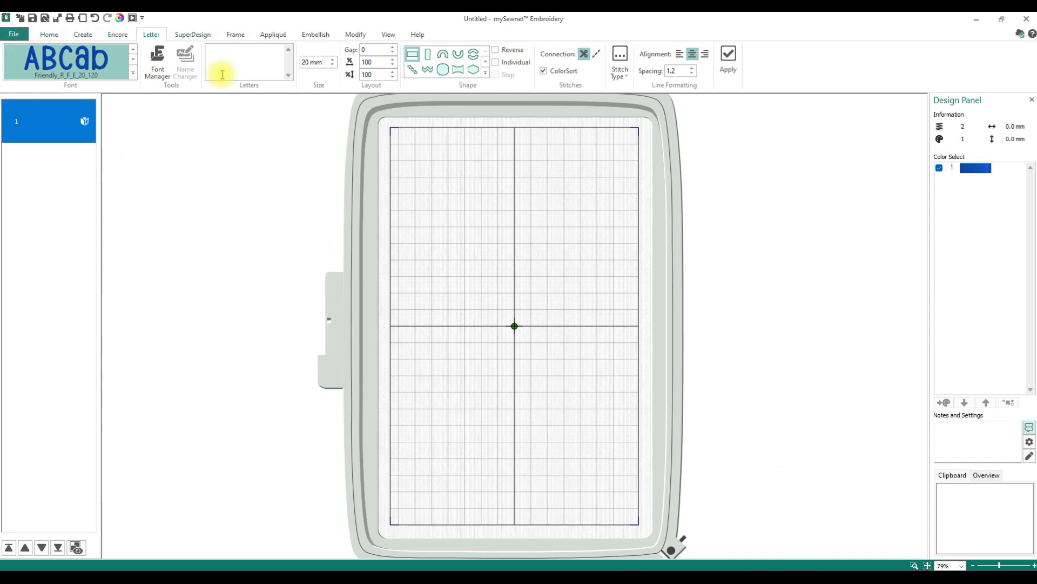
pyautogui.click(158, 62)
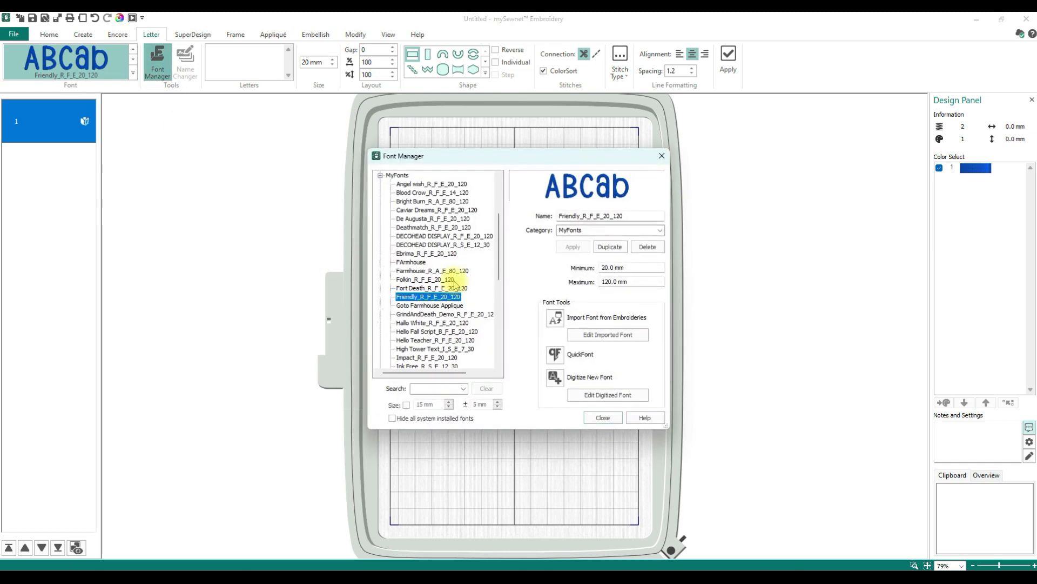
pyautogui.click(556, 356)
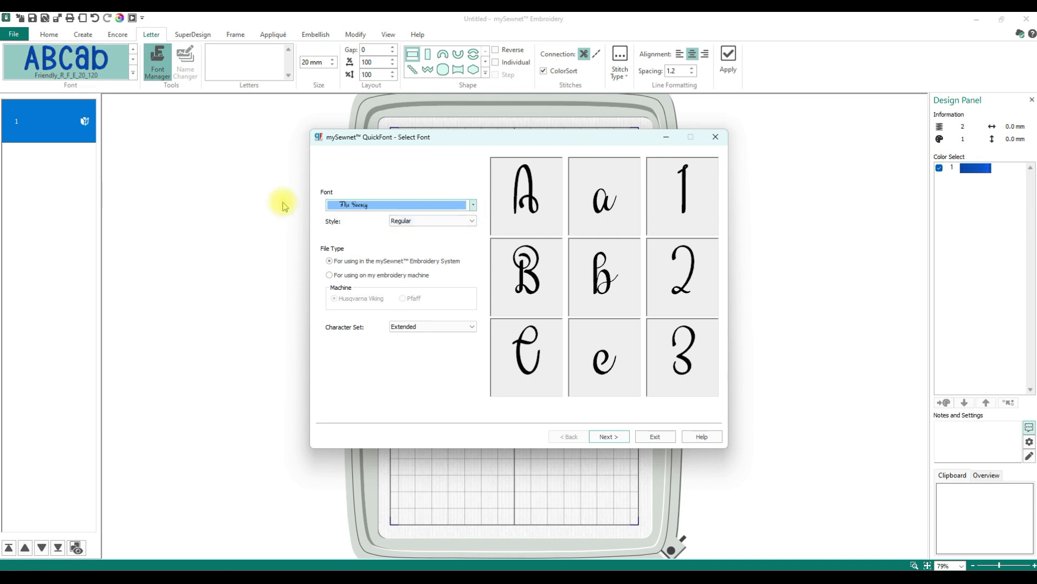
# - Pick The Sewing as the source font from the font list
pyautogui.click(473, 204)
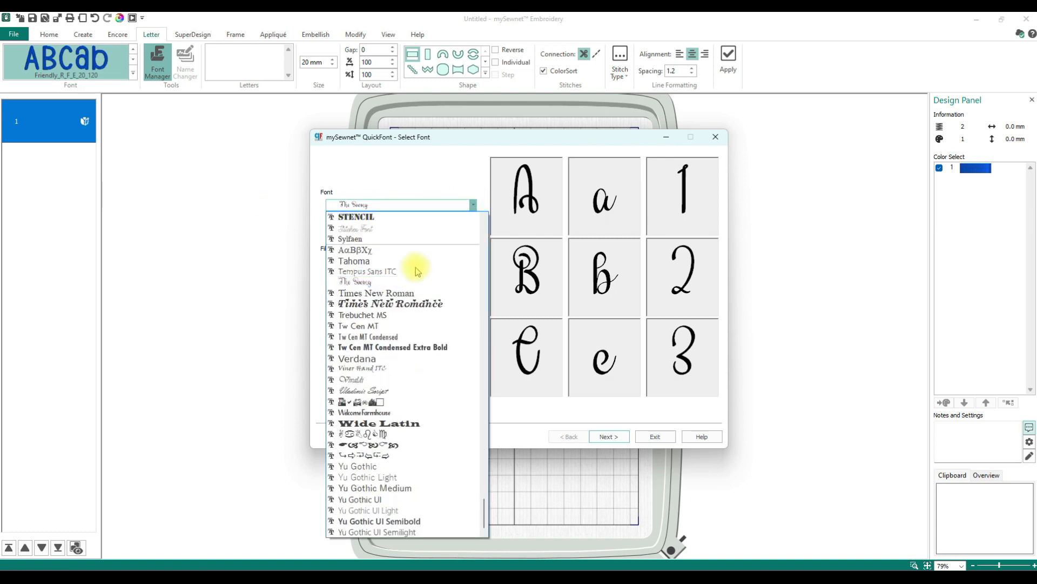
pyautogui.scroll(3, 400, 386)
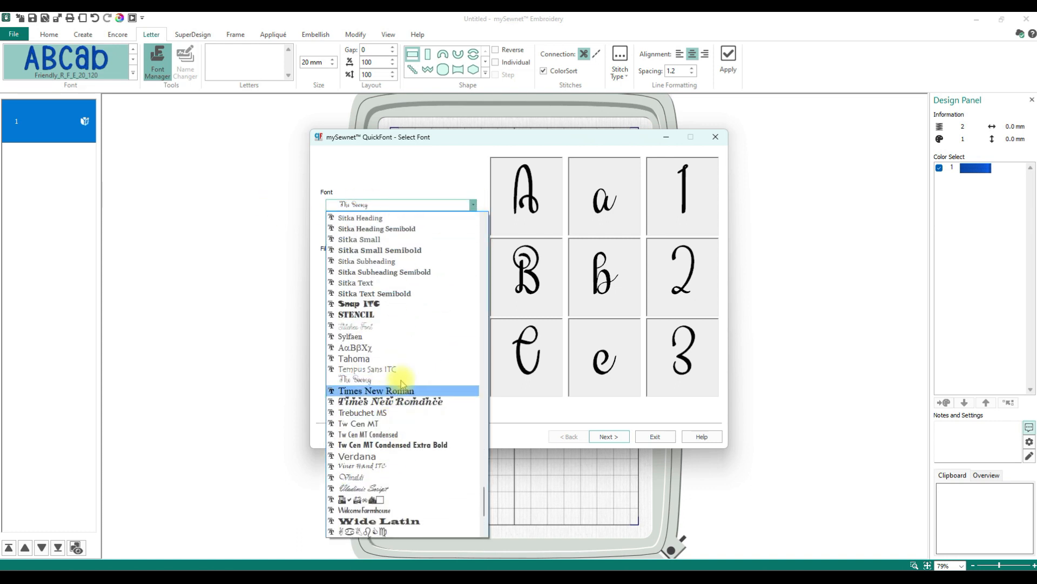
pyautogui.scroll(4, 401, 384)
pyautogui.scroll(-5, 378, 378)
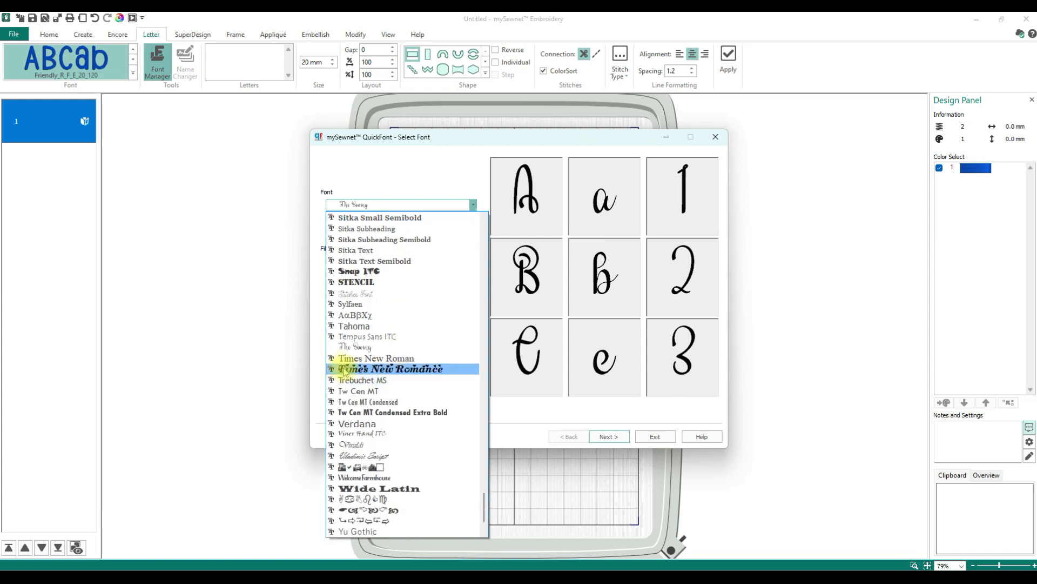
pyautogui.click(345, 346)
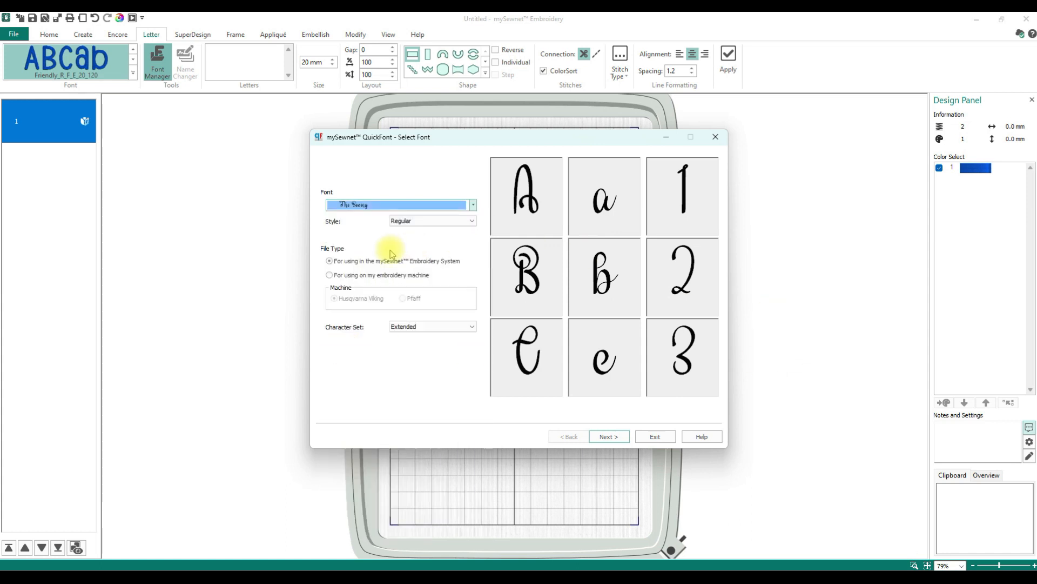
# - Keep the Regular style and Extended character set, then advance to the stitch options page
pyautogui.click(474, 221)
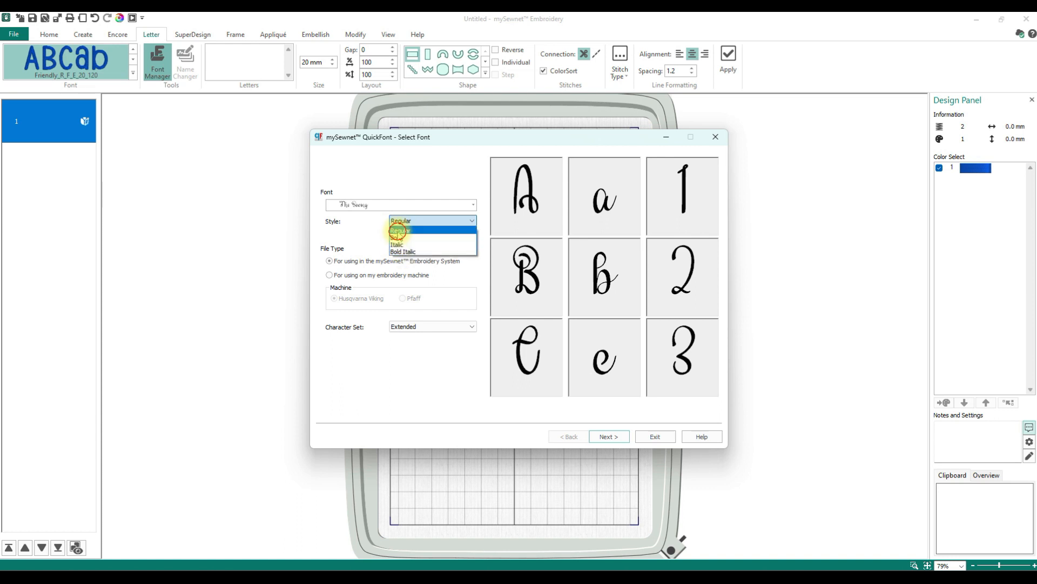
pyautogui.click(398, 231)
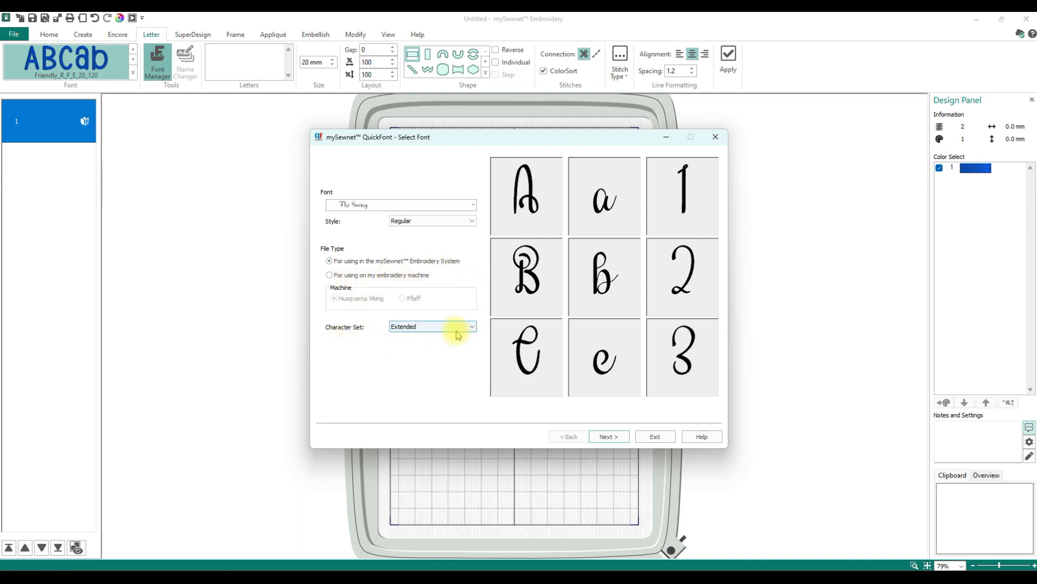
pyautogui.click(473, 328)
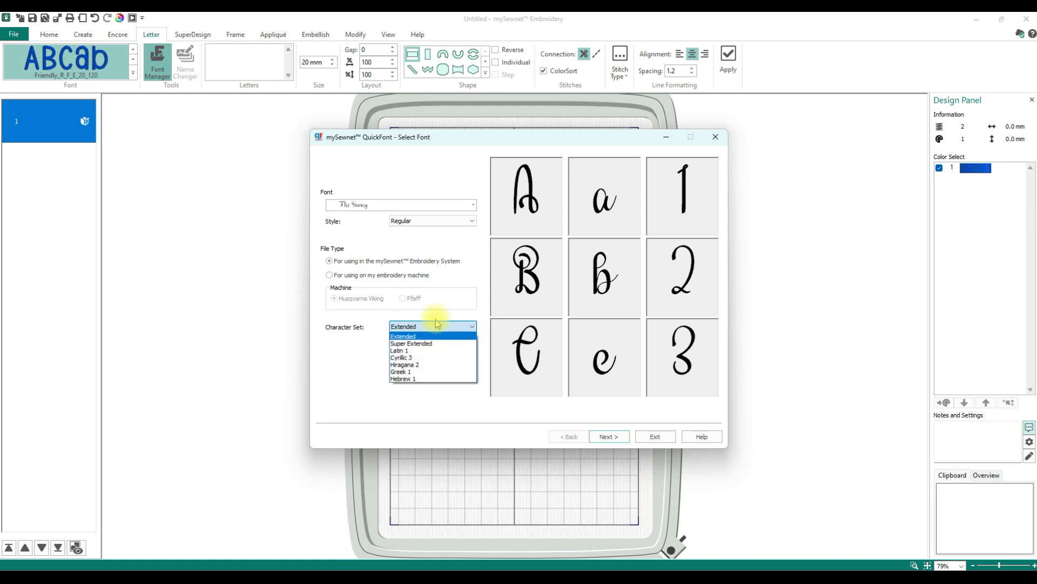
pyautogui.click(435, 326)
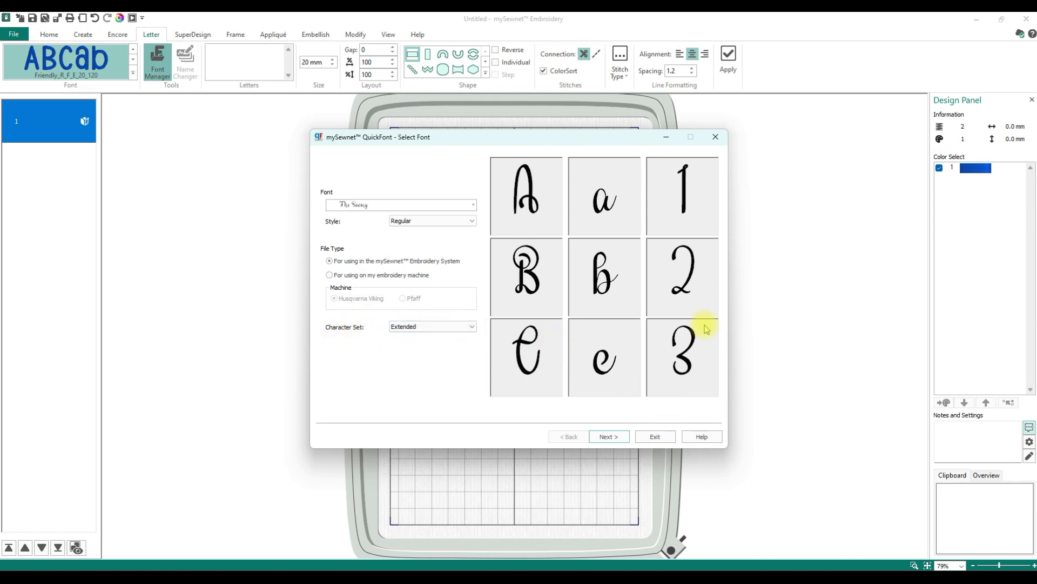
pyautogui.click(609, 439)
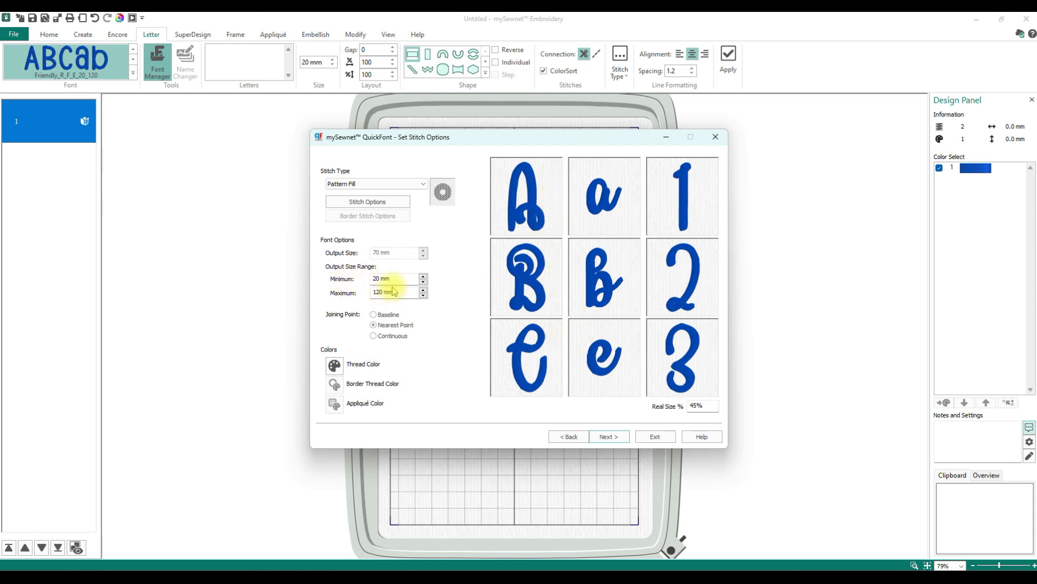
# - Set the stitch type for the new font to Satin
pyautogui.moveTo(403, 280)
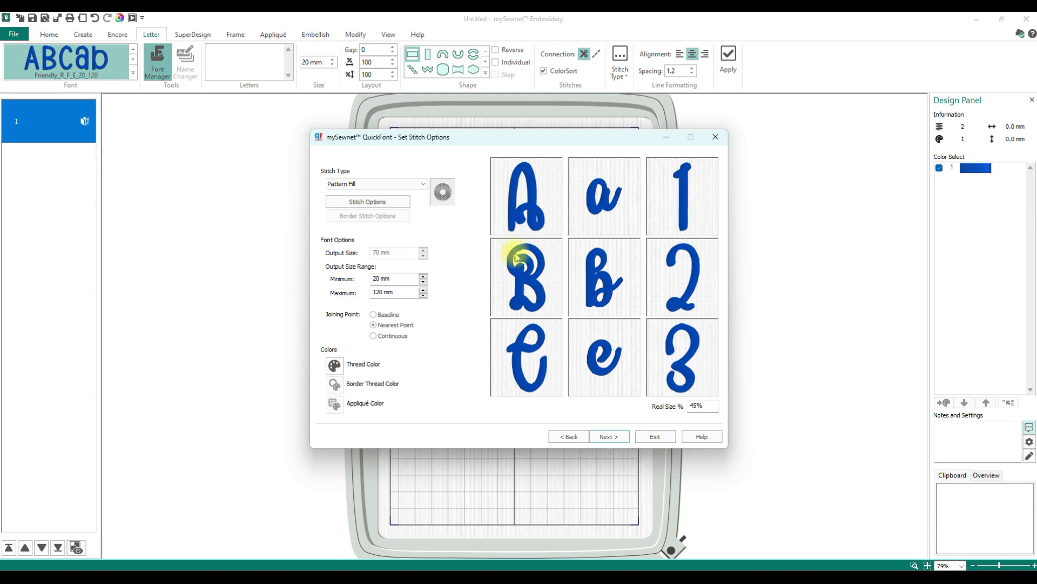
pyautogui.click(422, 184)
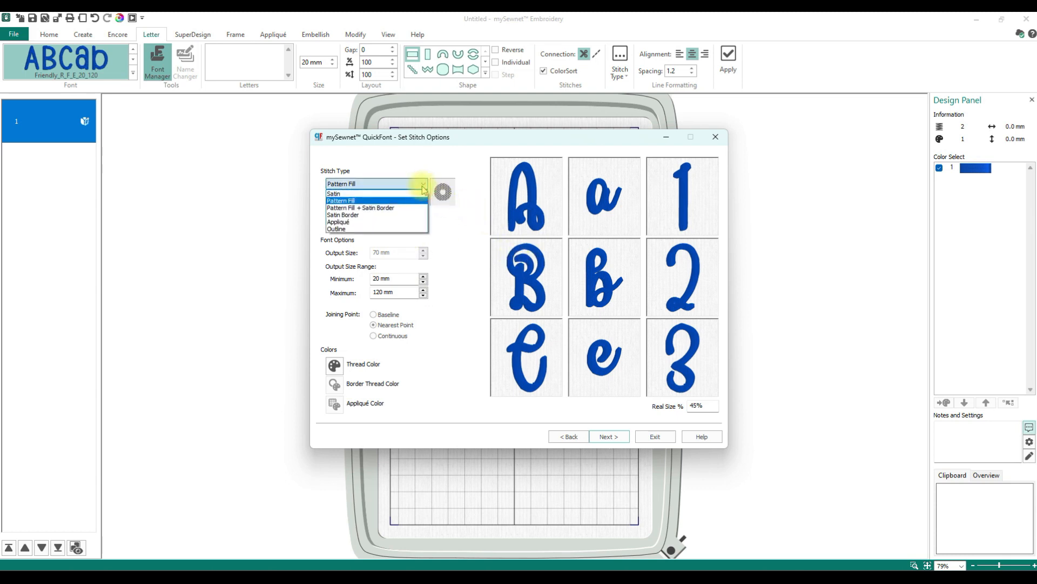
pyautogui.click(345, 194)
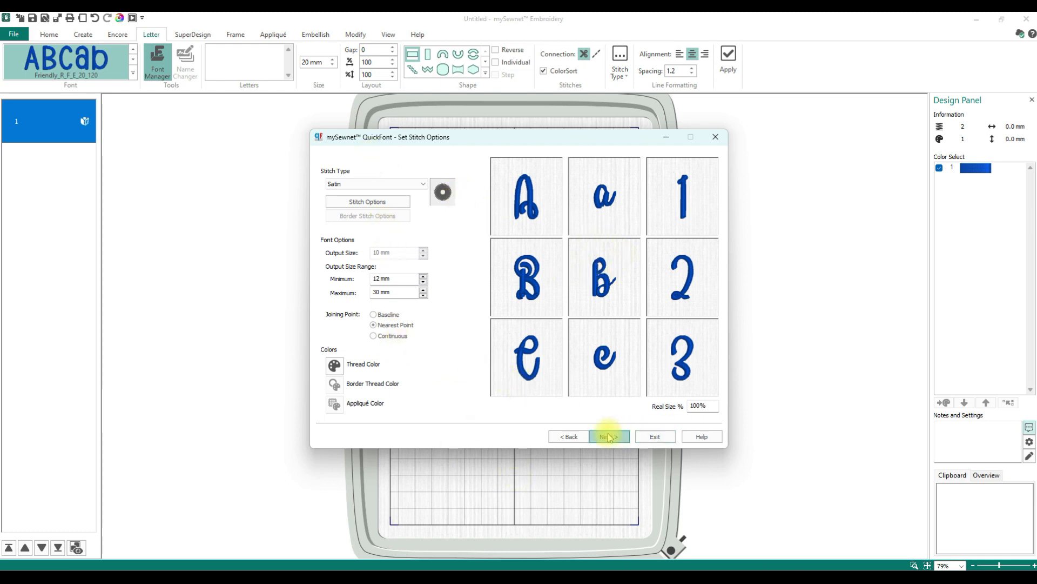
# - Inspect the satin stitch options, cancel them, and advance to the output options page
pyautogui.click(361, 207)
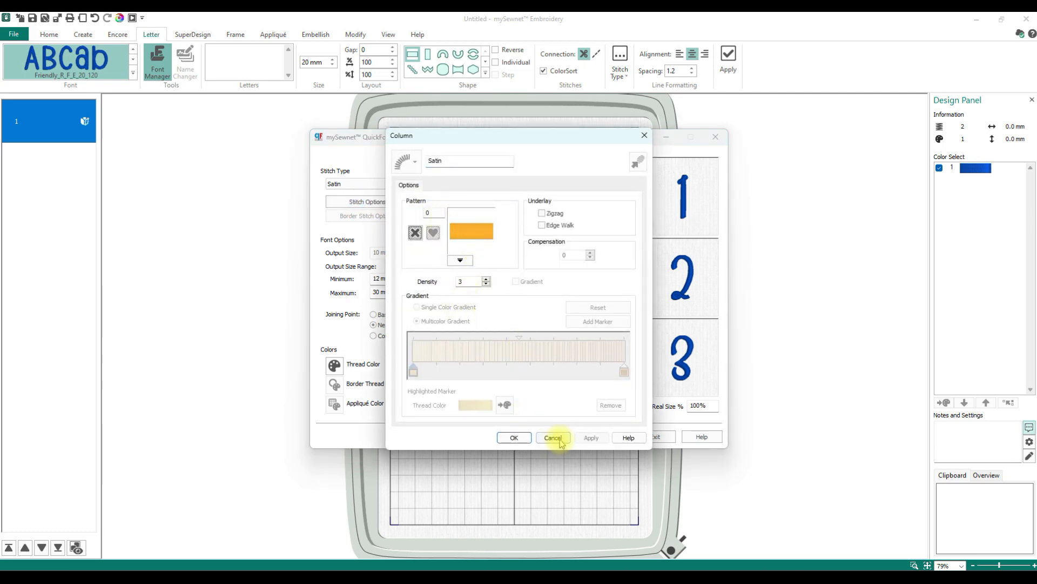
pyautogui.click(557, 435)
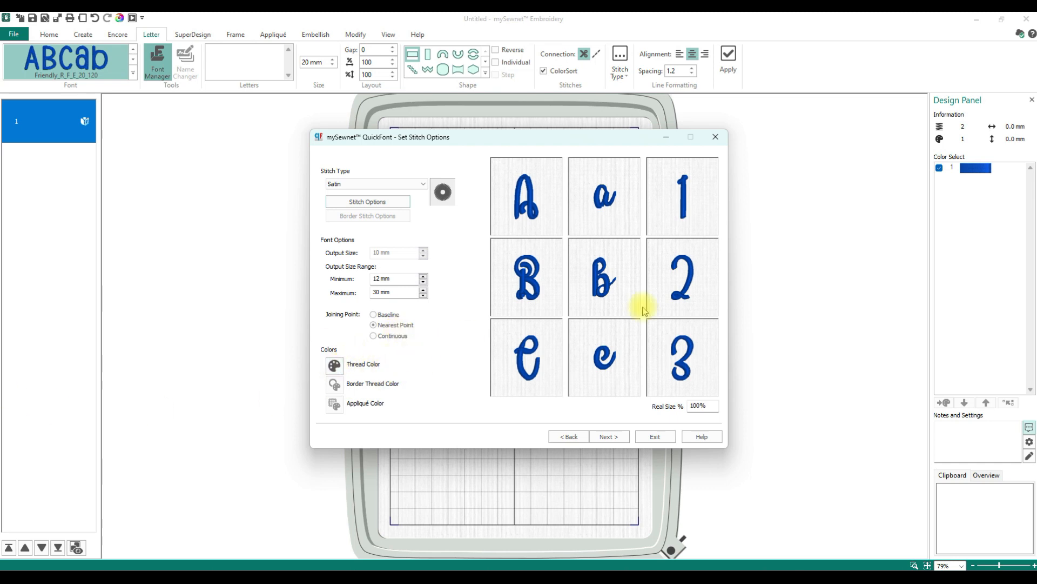
pyautogui.click(613, 436)
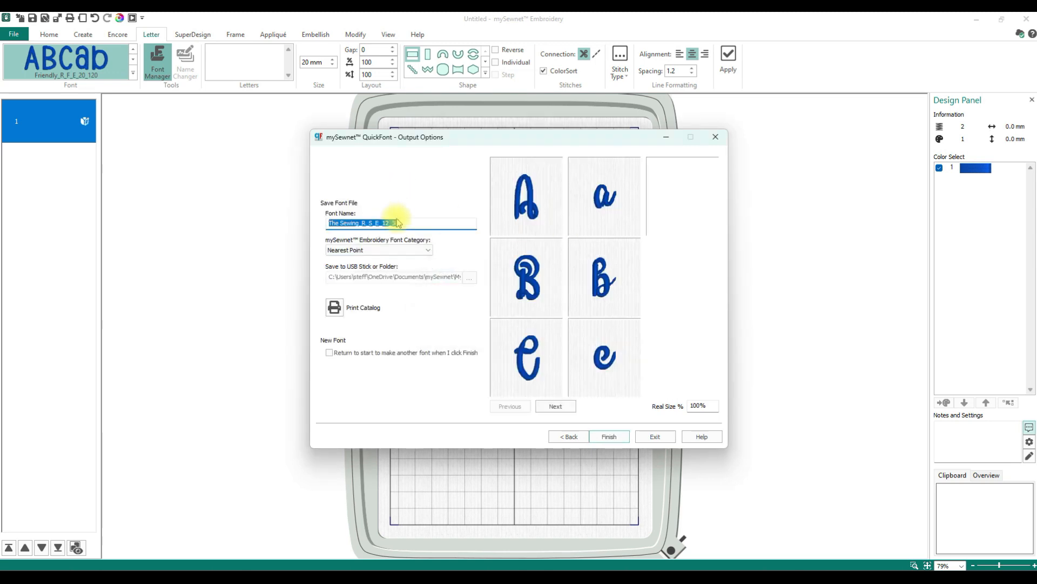
# - Name the font The Sewing 2 and set its embroidery font category to MyFonts
pyautogui.click(447, 223)
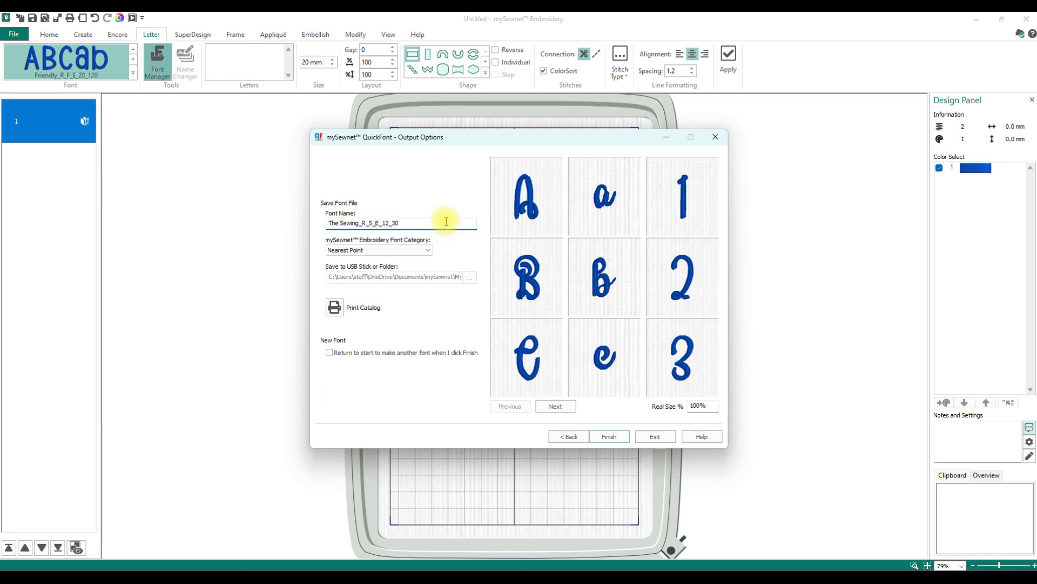
pyautogui.moveTo(430, 224); pyautogui.dragTo(35, 154)
pyautogui.write('T')
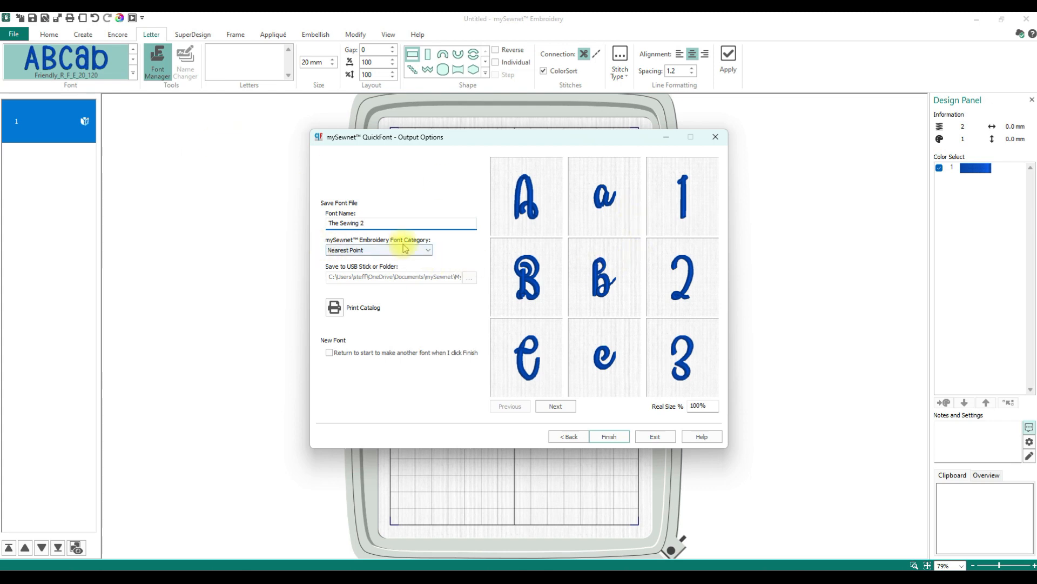
pyautogui.click(427, 250)
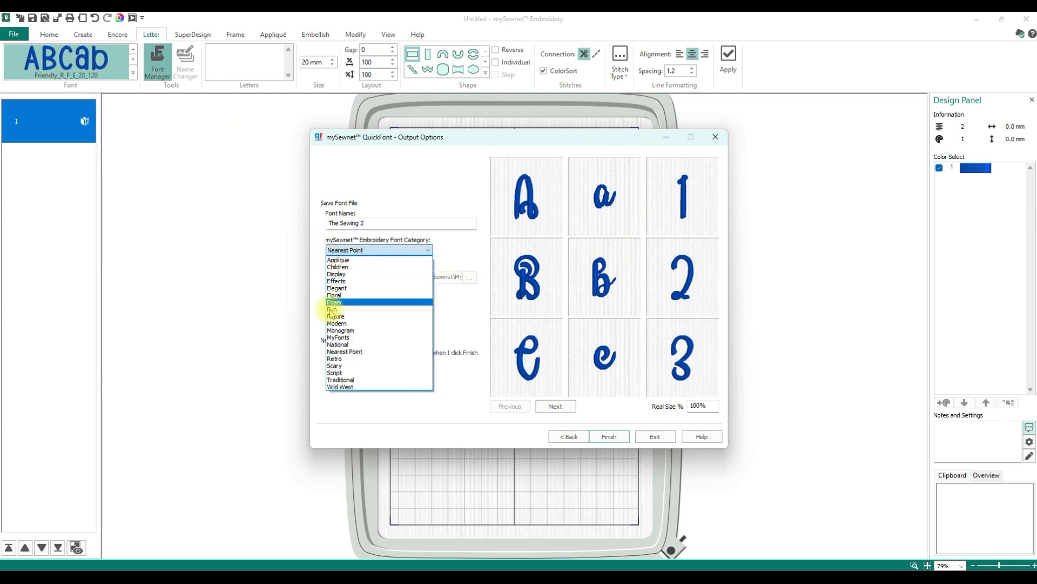
pyautogui.click(336, 337)
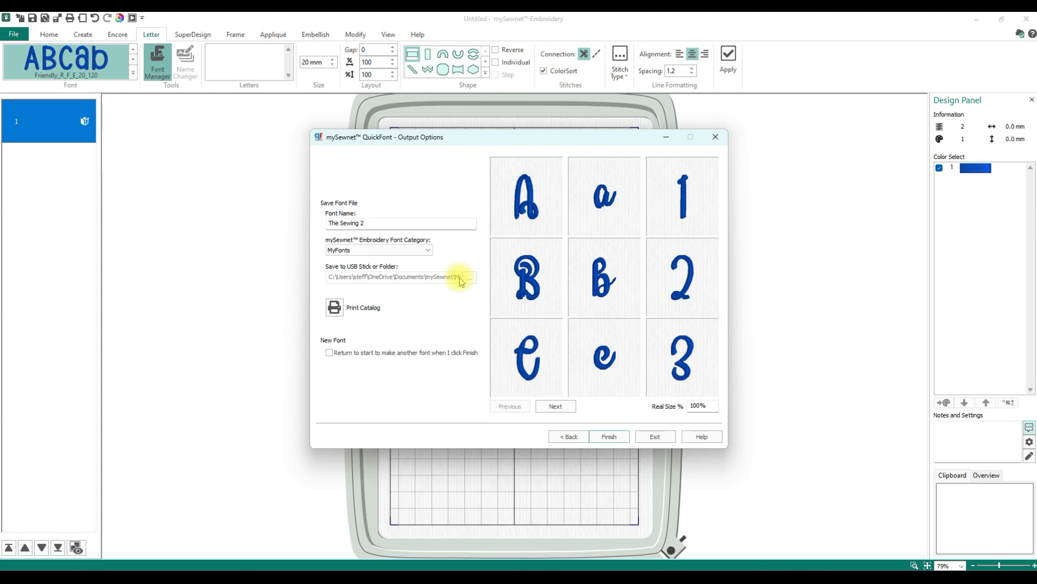
# - Page through the previews of all converted characters and finish creating the font
pyautogui.click(565, 406)
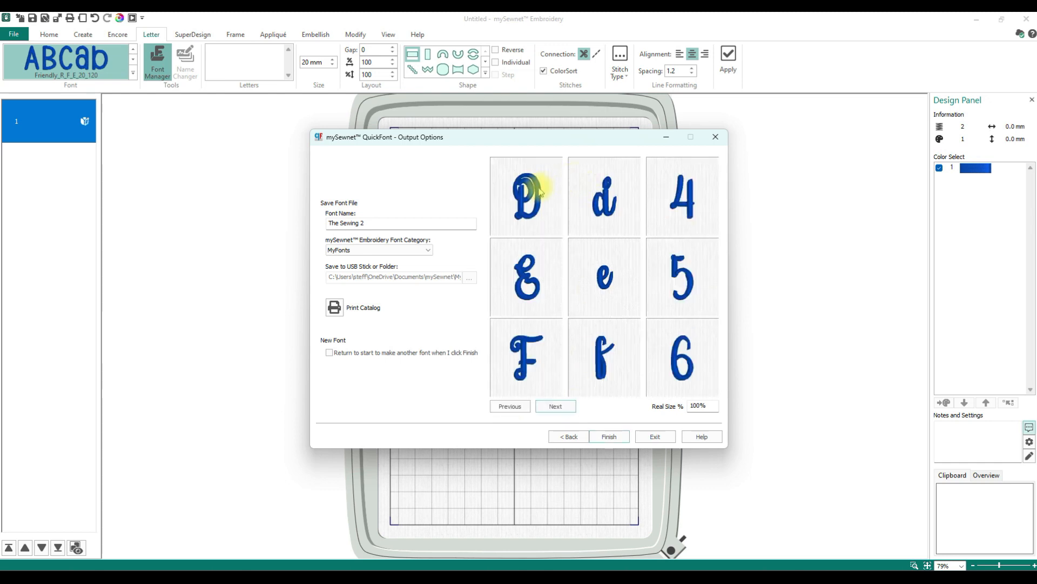
pyautogui.click(555, 407)
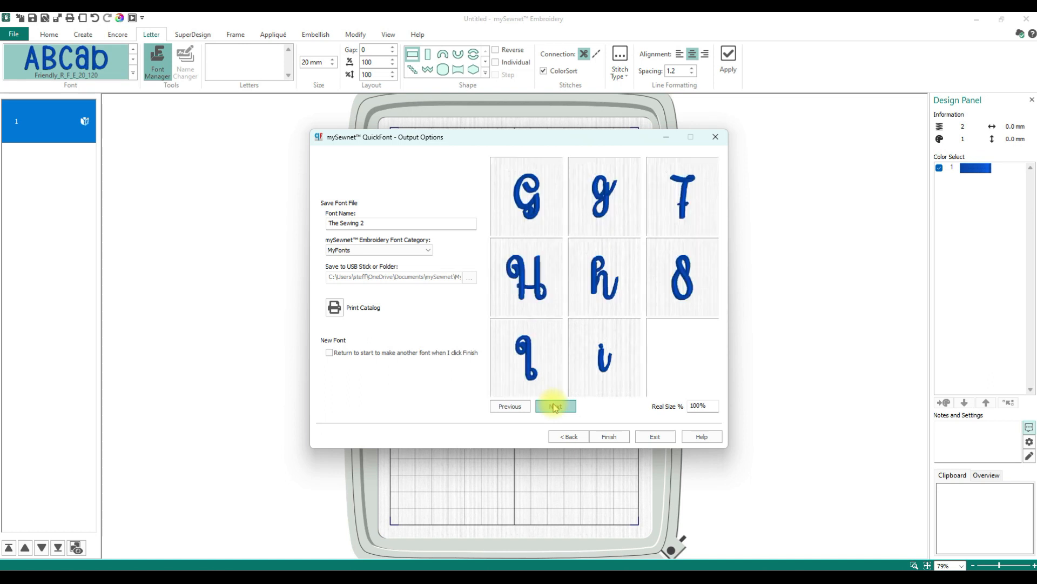
pyautogui.click(556, 407)
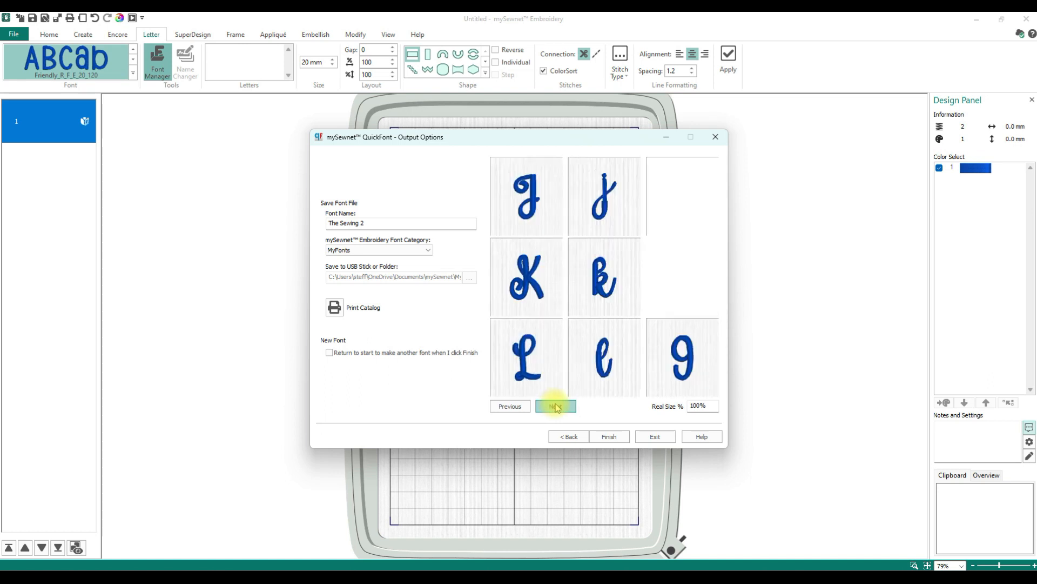
pyautogui.click(556, 407)
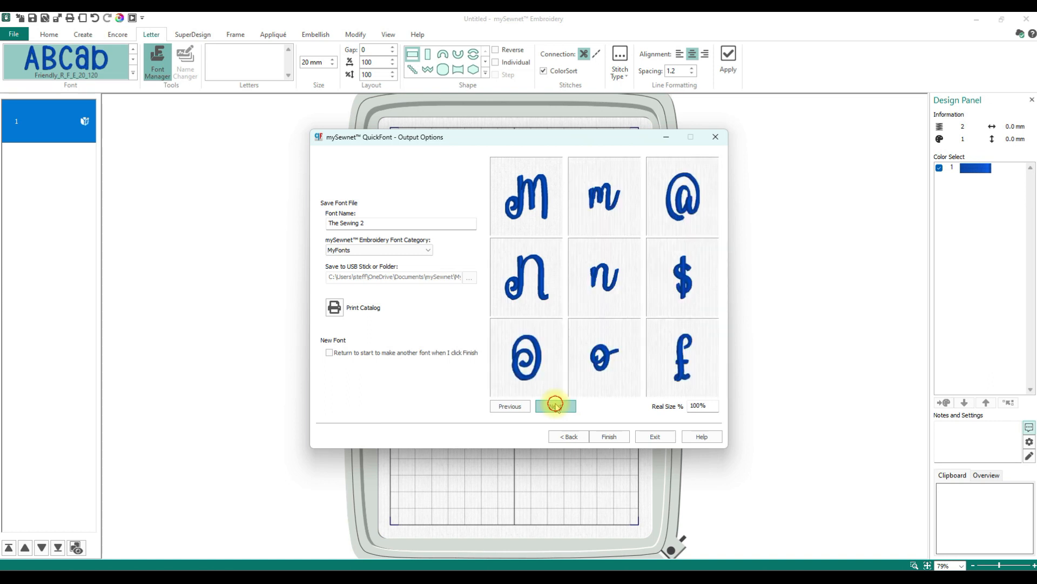
pyautogui.click(555, 405)
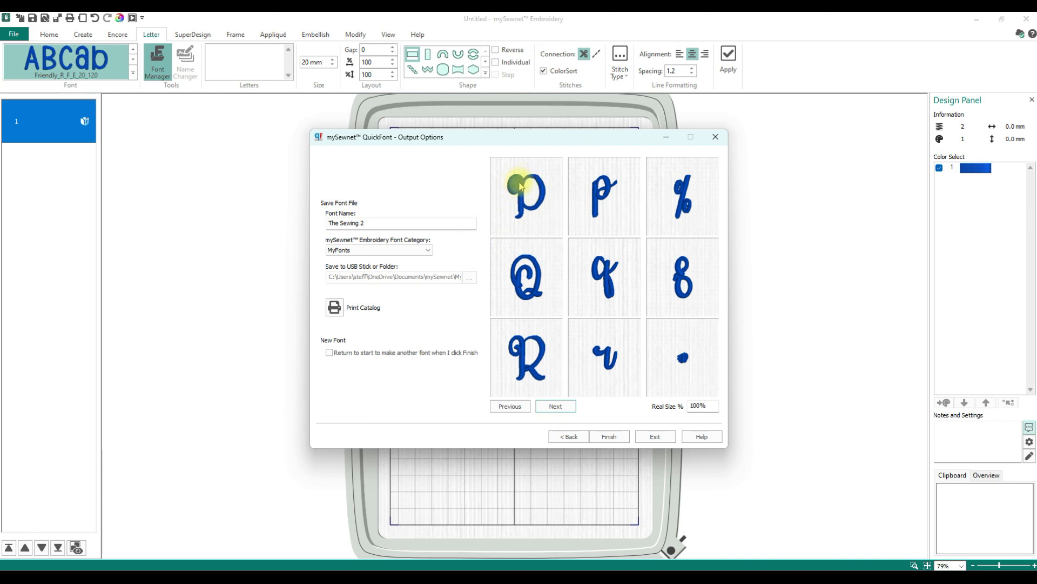
pyautogui.click(557, 411)
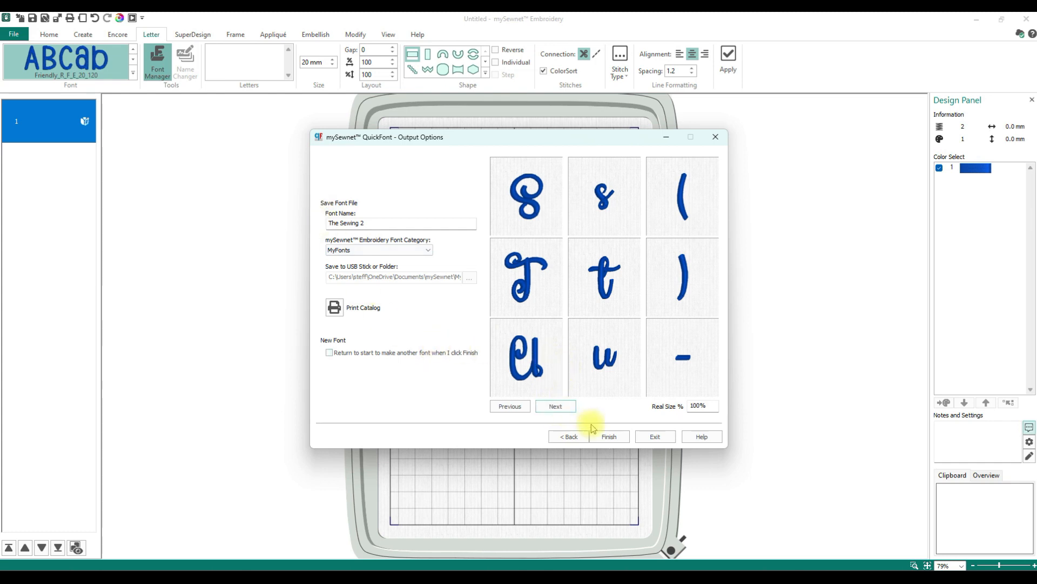
pyautogui.click(609, 434)
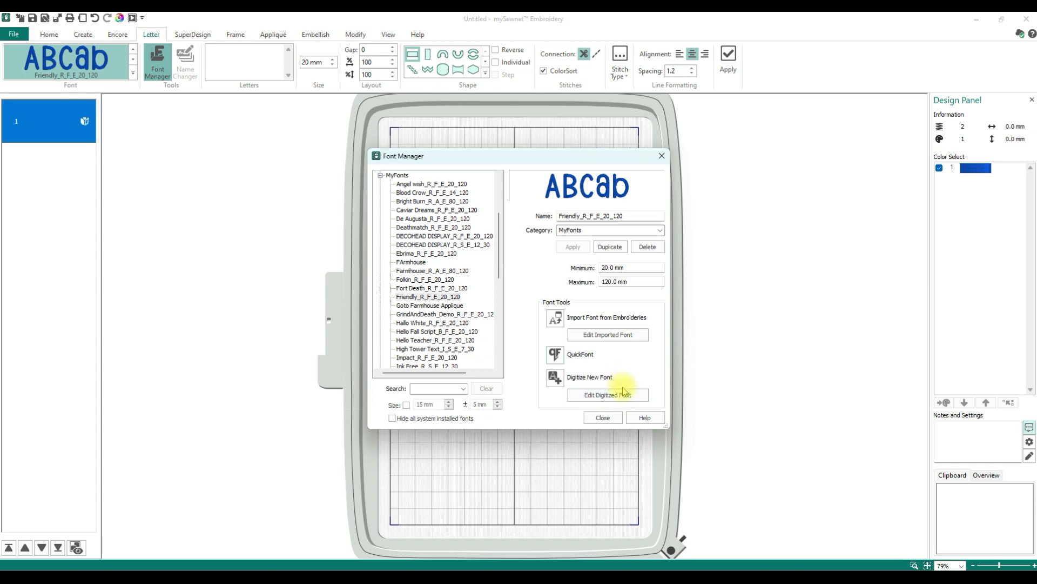
# - Search the Font Manager for the sewing 2, select it and open it for digitized font editing
pyautogui.click(441, 389)
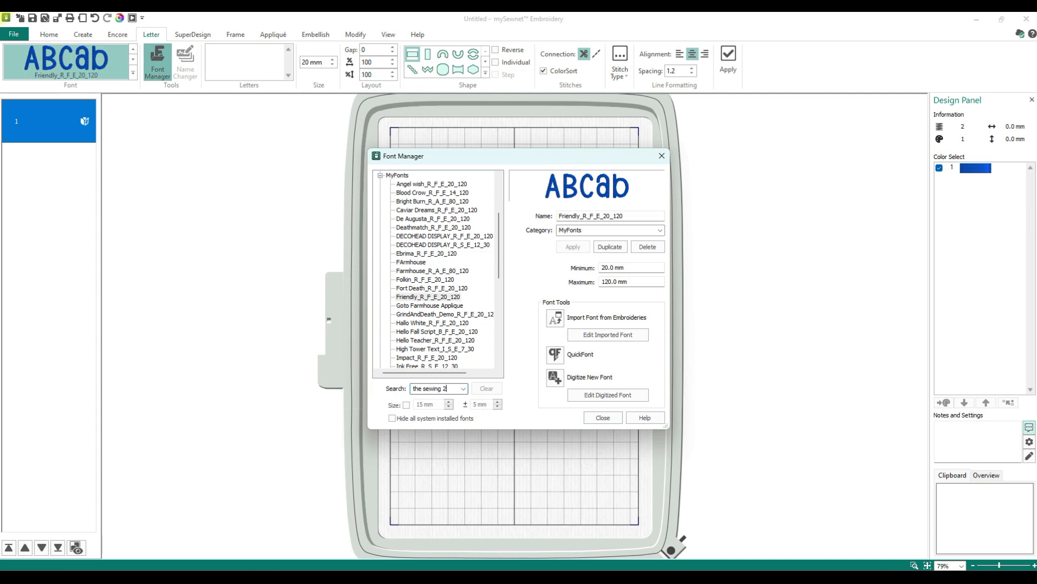
pyautogui.press('Return')
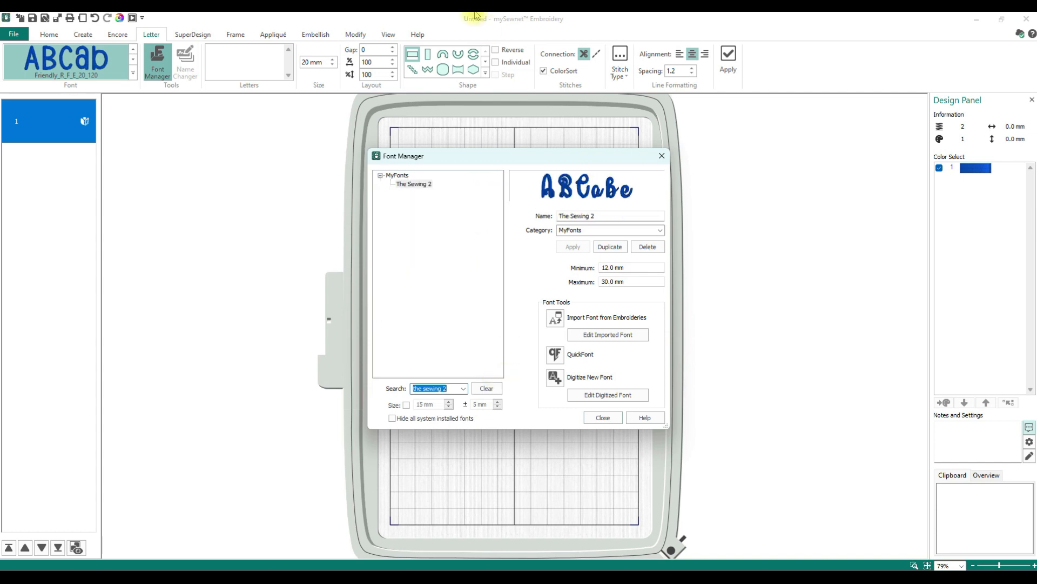
pyautogui.click(414, 185)
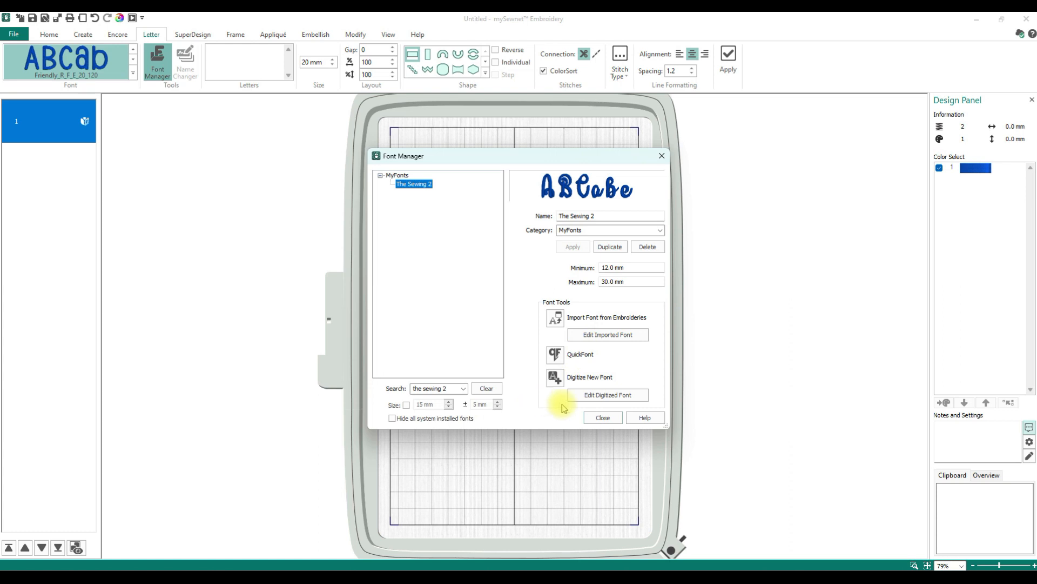
pyautogui.click(600, 400)
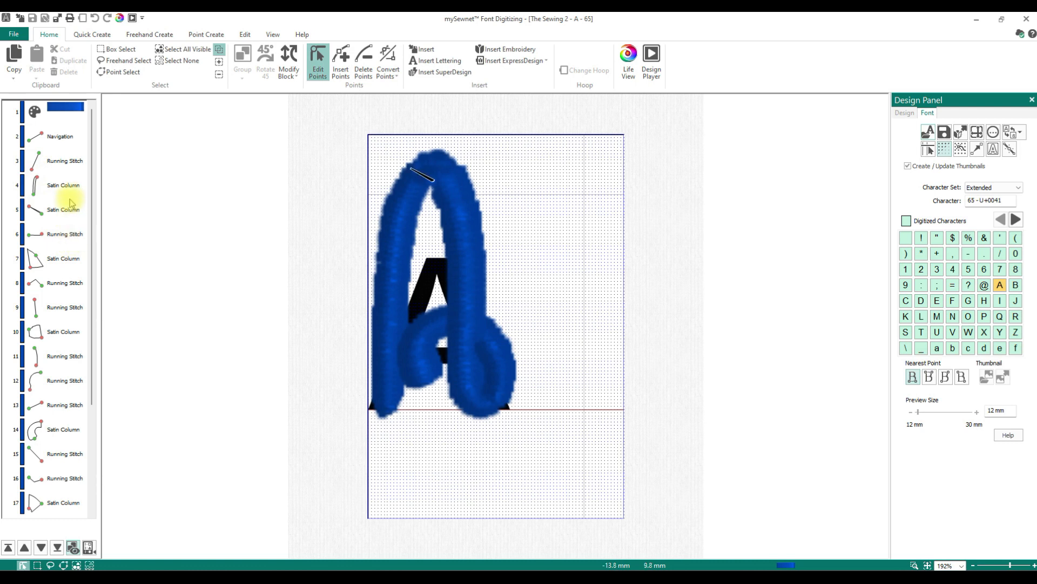
# - Reshape the satin column of the A's right leg by moving its edge points along the stitching
pyautogui.moveTo(92, 234); pyautogui.dragTo(90, 388)
pyautogui.click(56, 431)
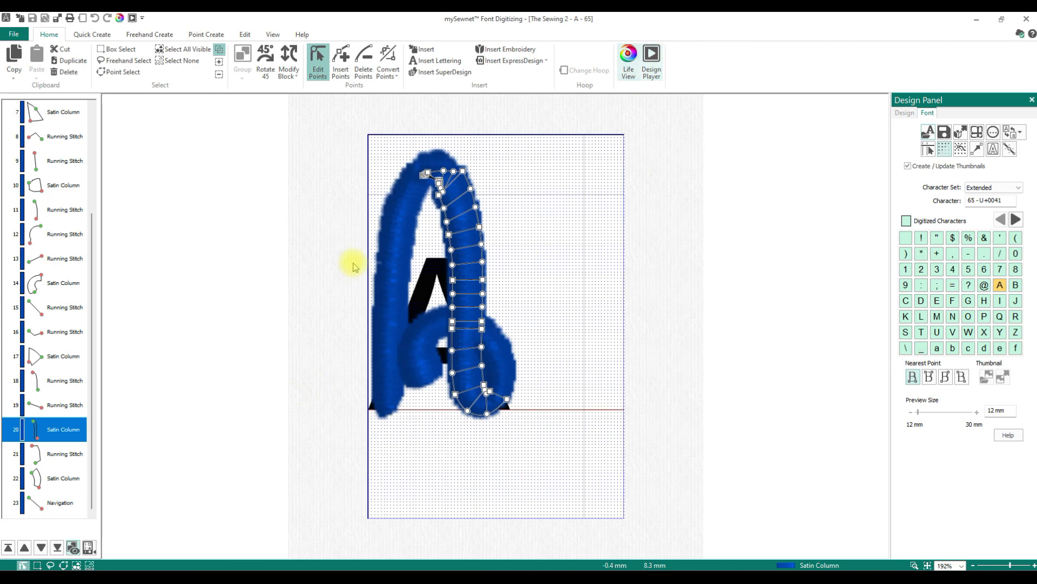
pyautogui.click(476, 209)
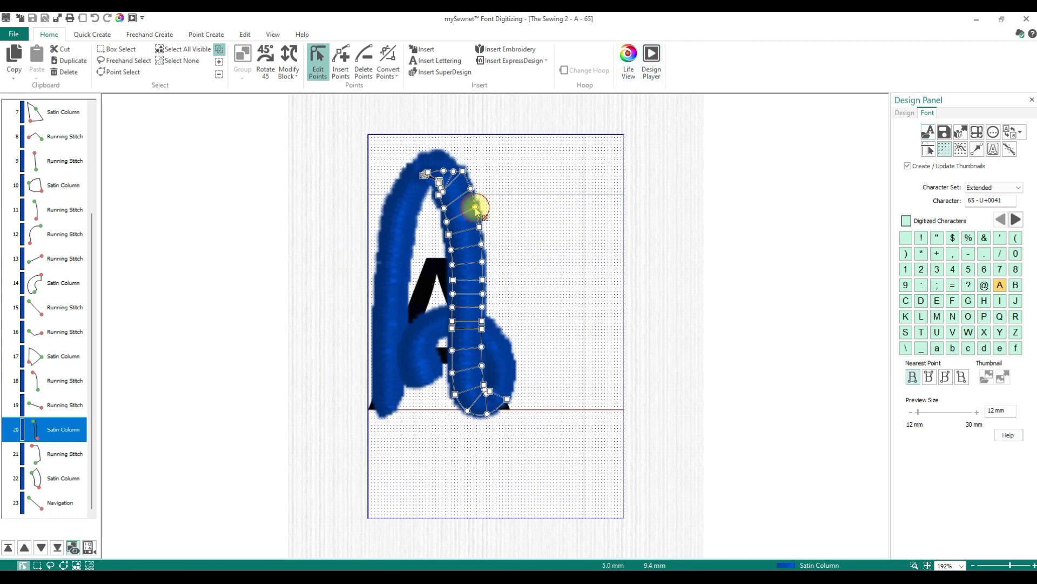
pyautogui.moveTo(478, 209); pyautogui.dragTo(482, 204)
pyautogui.click(491, 373)
pyautogui.moveTo(491, 375); pyautogui.dragTo(484, 343)
pyautogui.click(480, 360)
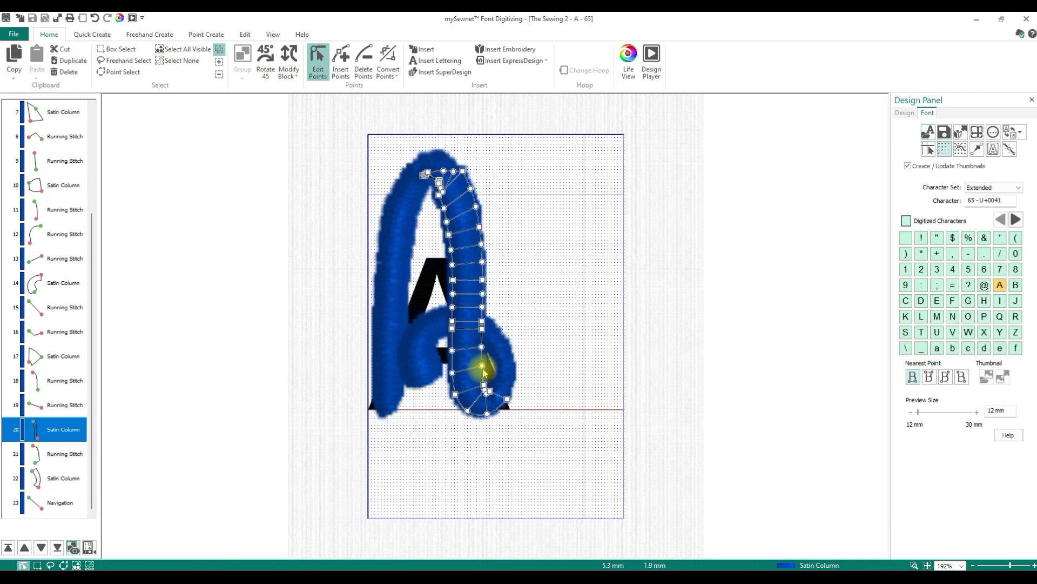
pyautogui.moveTo(481, 347); pyautogui.dragTo(476, 317)
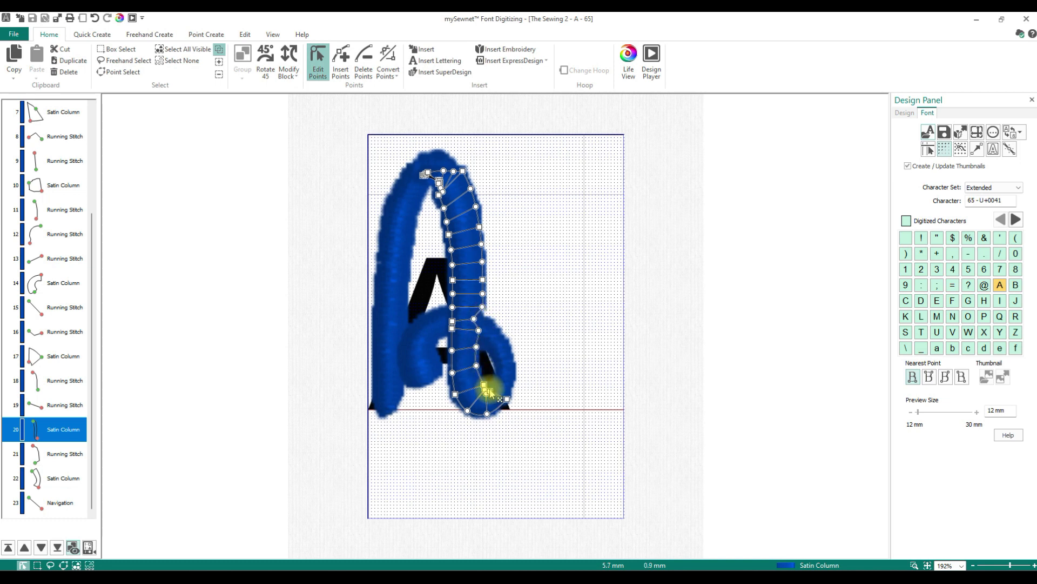
pyautogui.moveTo(484, 385)
pyautogui.mouseDown()
pyautogui.moveTo(475, 393)
pyautogui.moveTo(484, 396)
pyautogui.mouseUp()
# - Select the A's left leg column, then adjust a point on the inner loop's satin column
pyautogui.click(394, 399)
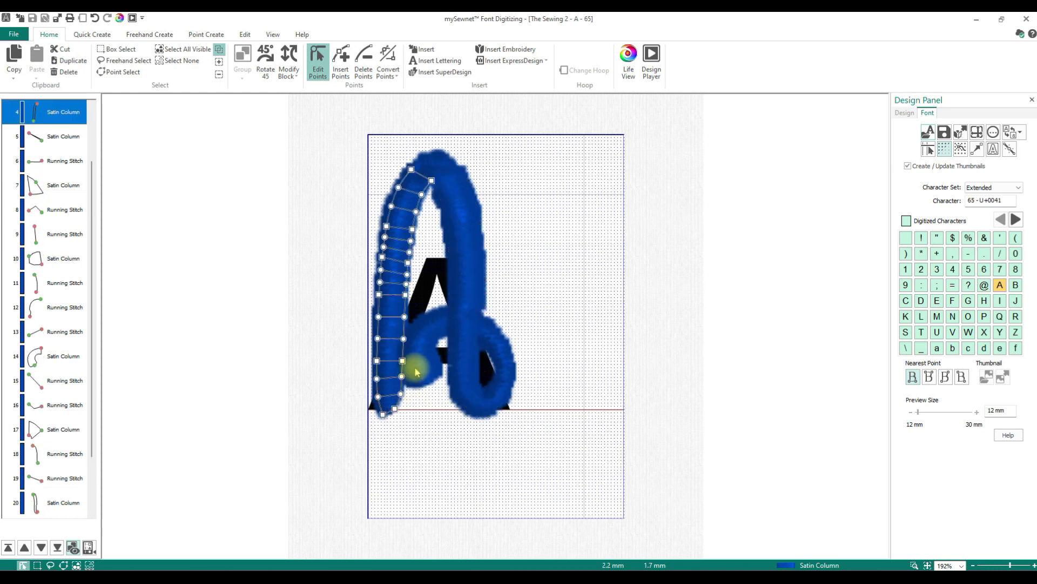
pyautogui.click(414, 358)
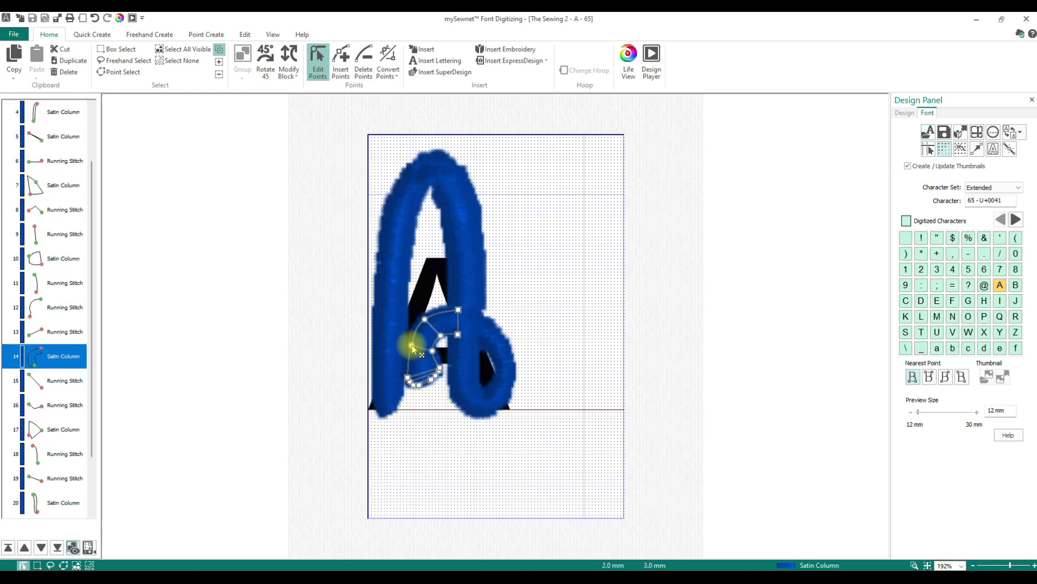
pyautogui.moveTo(408, 377)
pyautogui.mouseDown()
pyautogui.moveTo(421, 370)
pyautogui.moveTo(419, 384)
pyautogui.mouseUp()
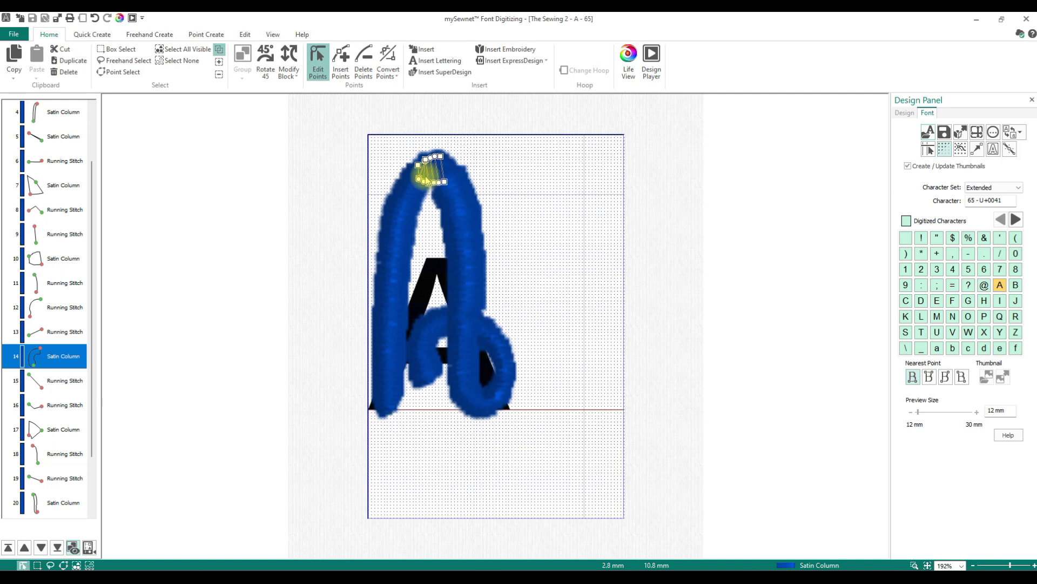
# - Switch to character B, saving the modifications made to A
pyautogui.click(438, 186)
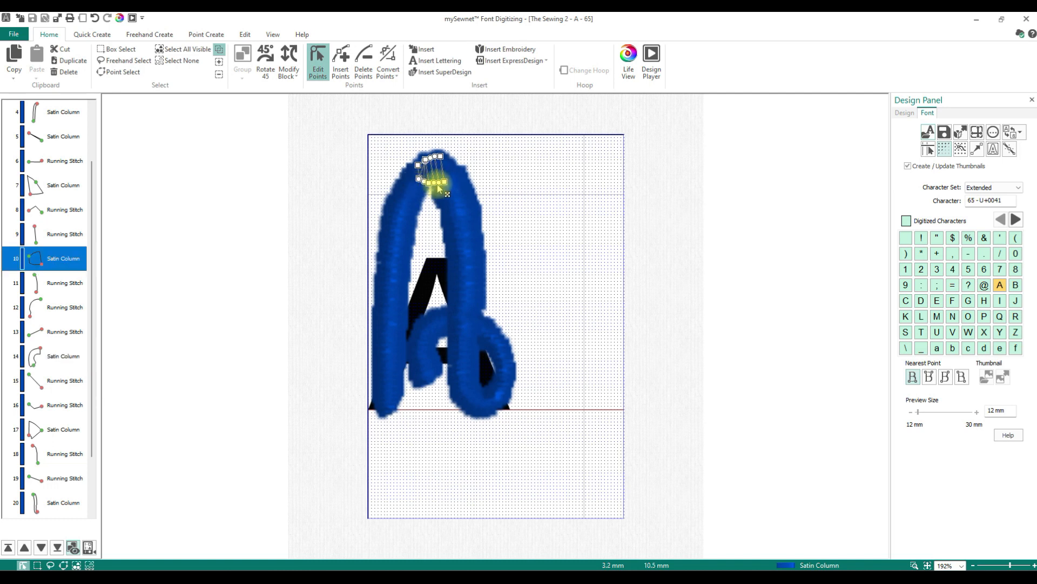
pyautogui.click(465, 397)
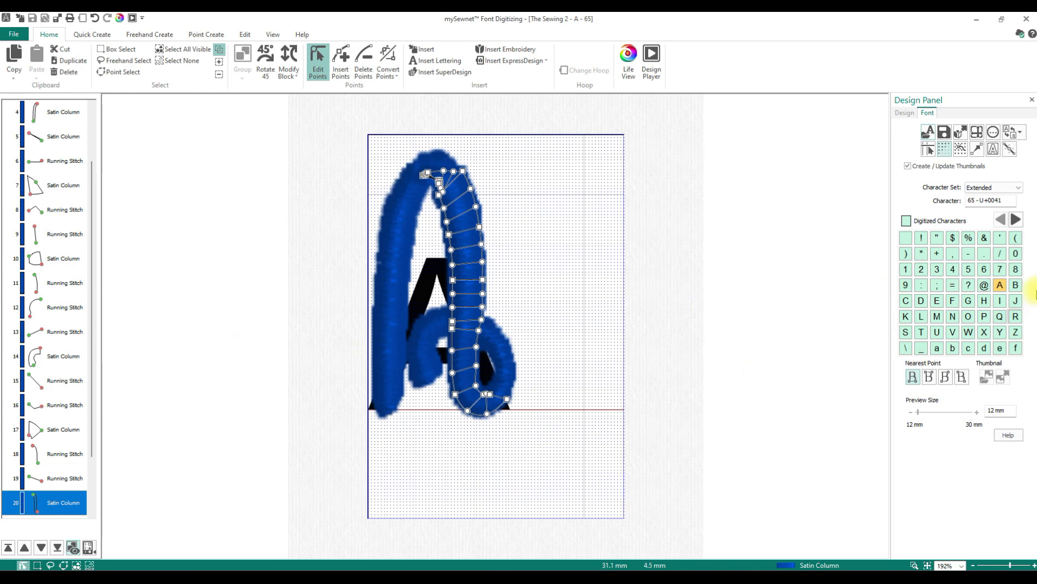
pyautogui.click(1015, 285)
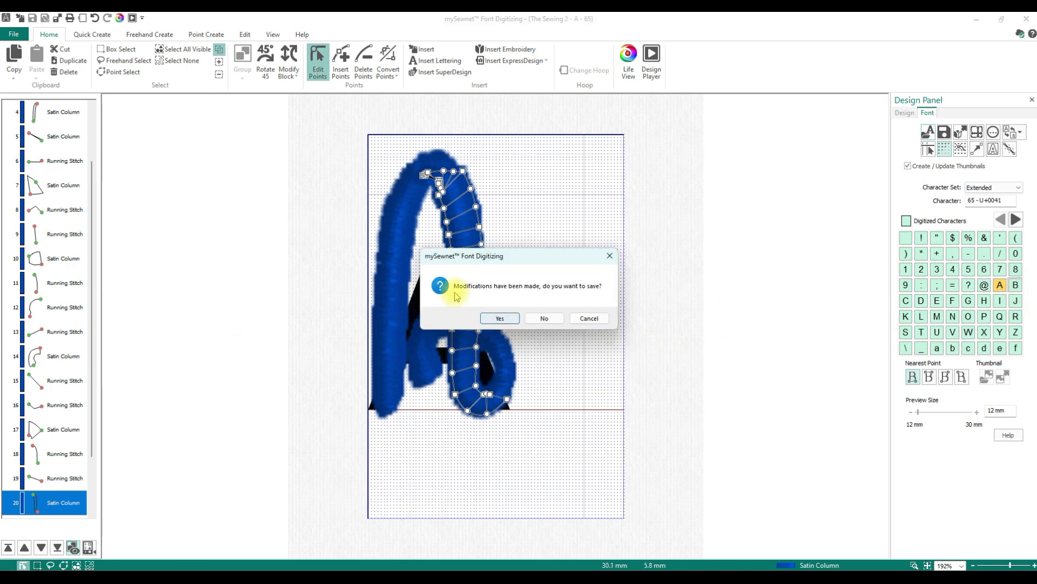
pyautogui.click(506, 320)
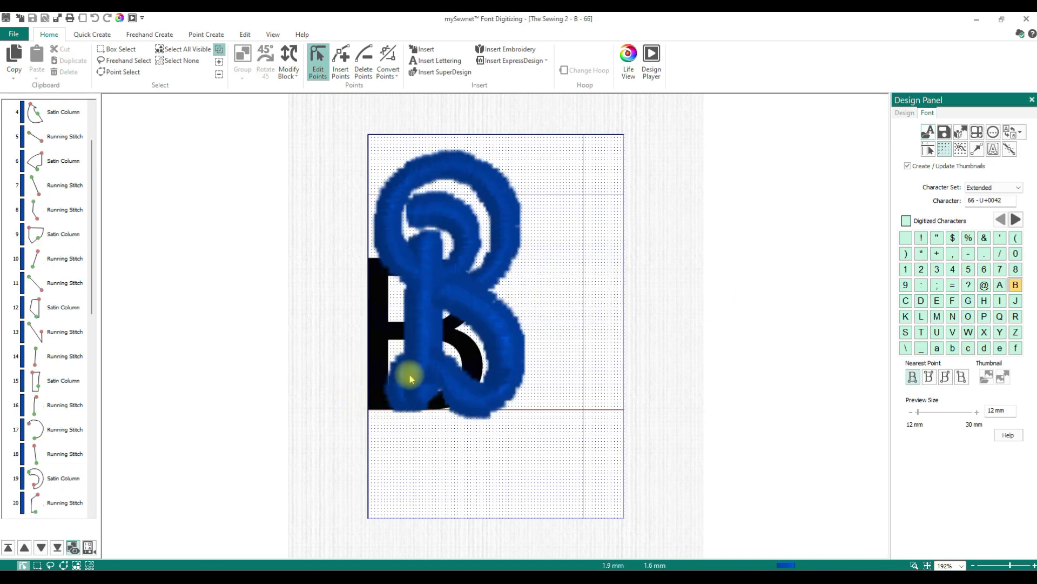
# - Zoom into the bottom of the B's stem and move points of the small satin column at the junction
pyautogui.click(914, 564)
pyautogui.moveTo(374, 333); pyautogui.dragTo(454, 432)
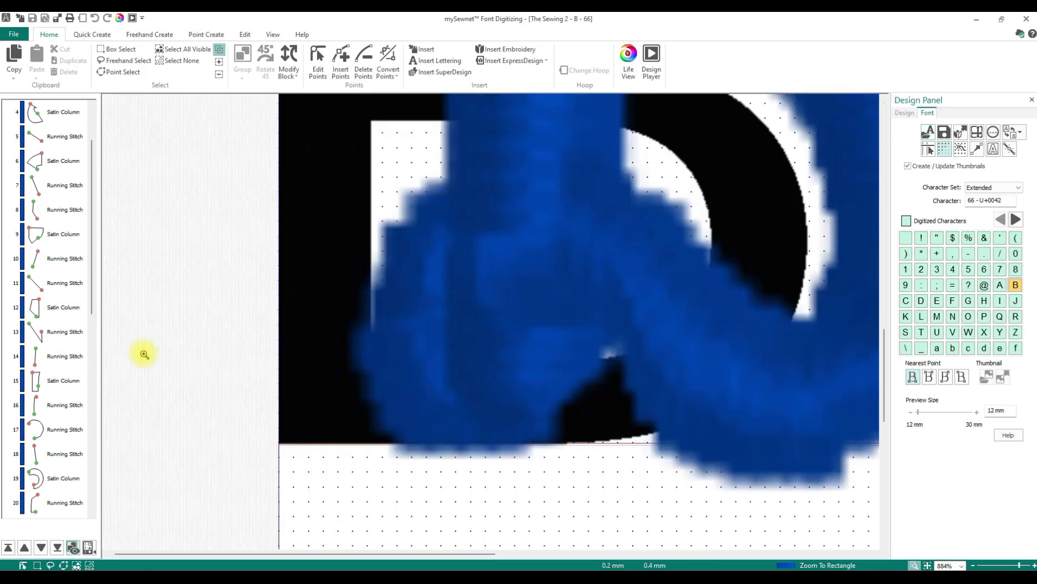
pyautogui.click(63, 378)
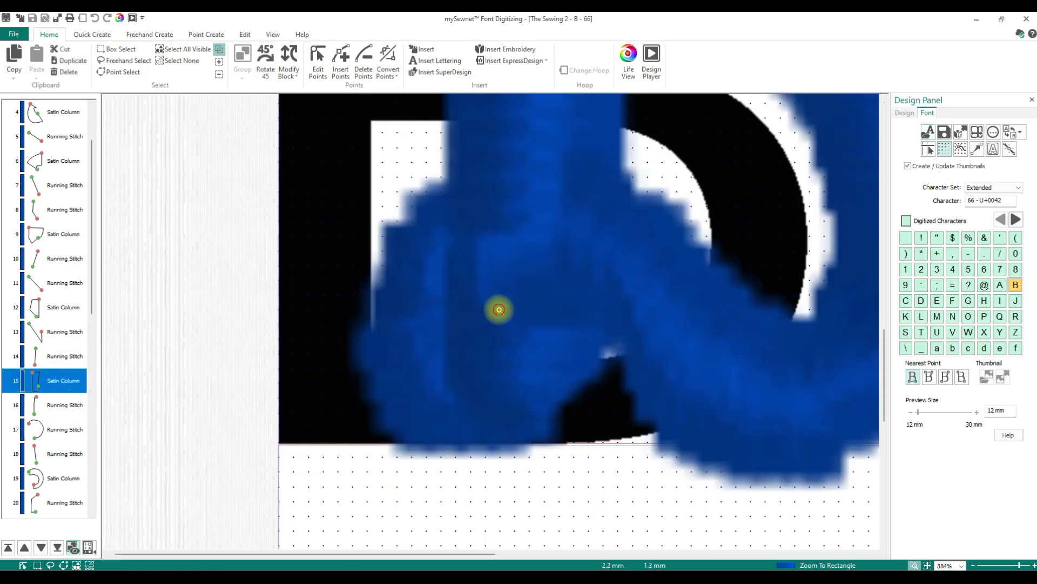
pyautogui.click(497, 309)
pyautogui.click(318, 54)
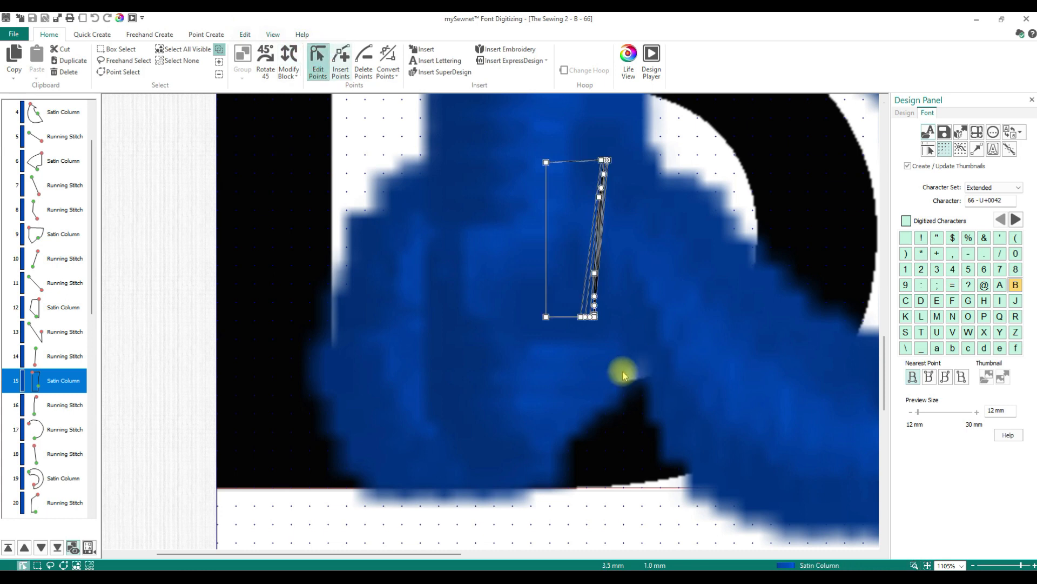
pyautogui.click(537, 370)
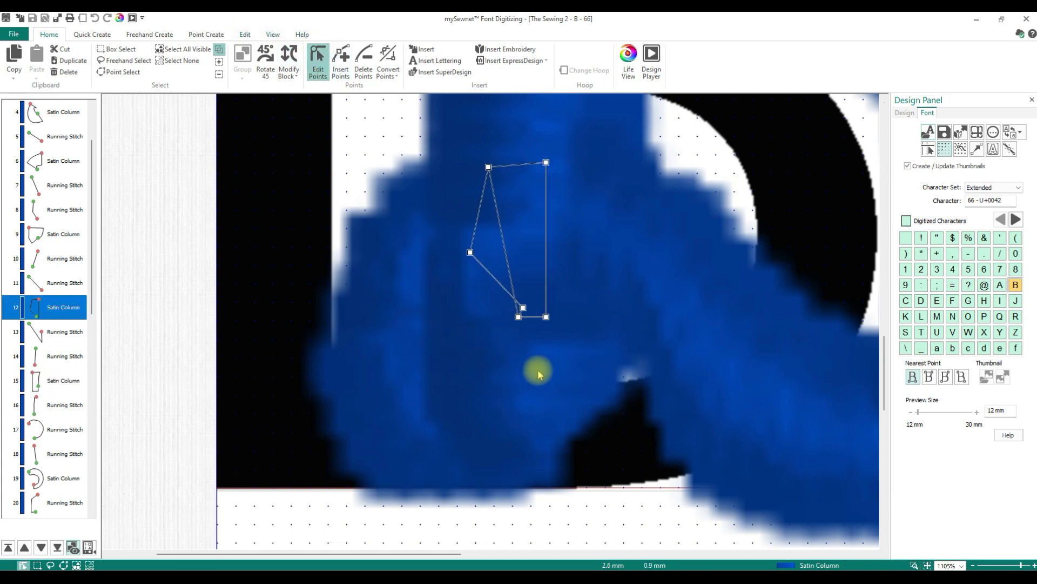
pyautogui.click(560, 204)
pyautogui.click(392, 261)
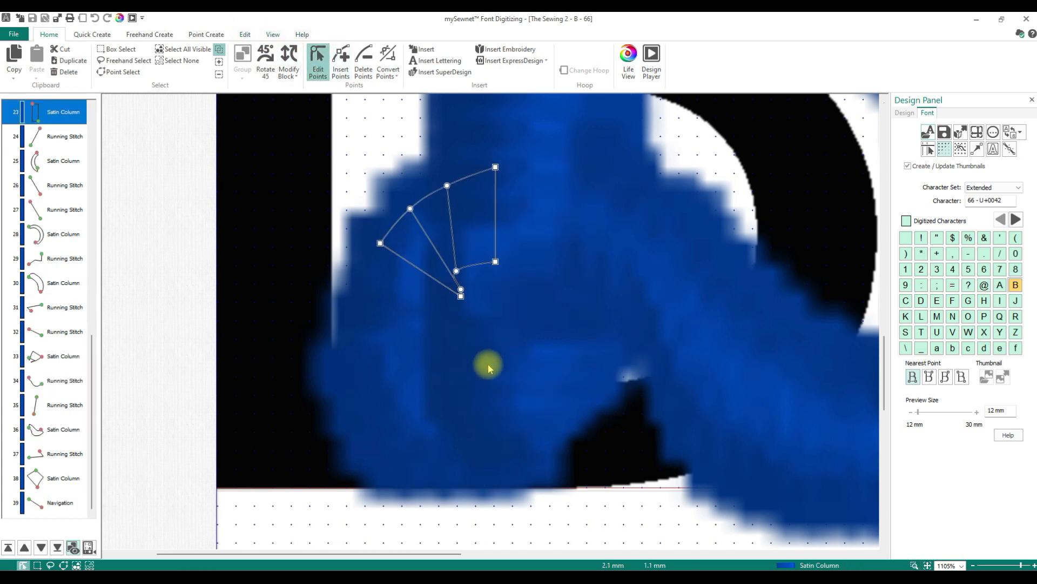
pyautogui.moveTo(458, 289); pyautogui.dragTo(429, 277)
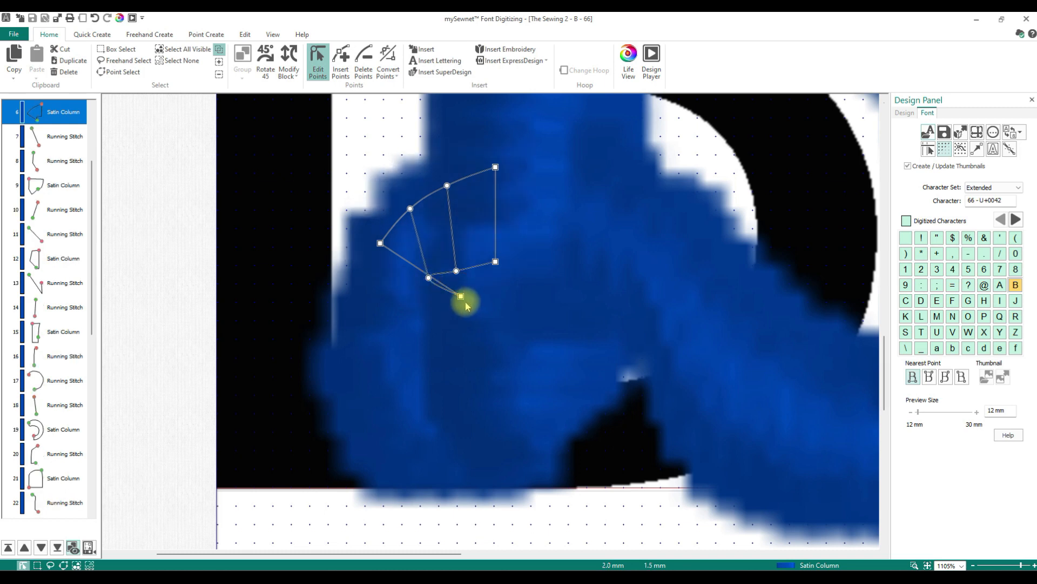
pyautogui.moveTo(461, 296); pyautogui.dragTo(524, 289)
# - Reshape the stem's lower satin column by dragging its side points toward the stitched area
pyautogui.click(488, 338)
pyautogui.moveTo(463, 325); pyautogui.dragTo(506, 334)
pyautogui.moveTo(461, 363); pyautogui.dragTo(511, 362)
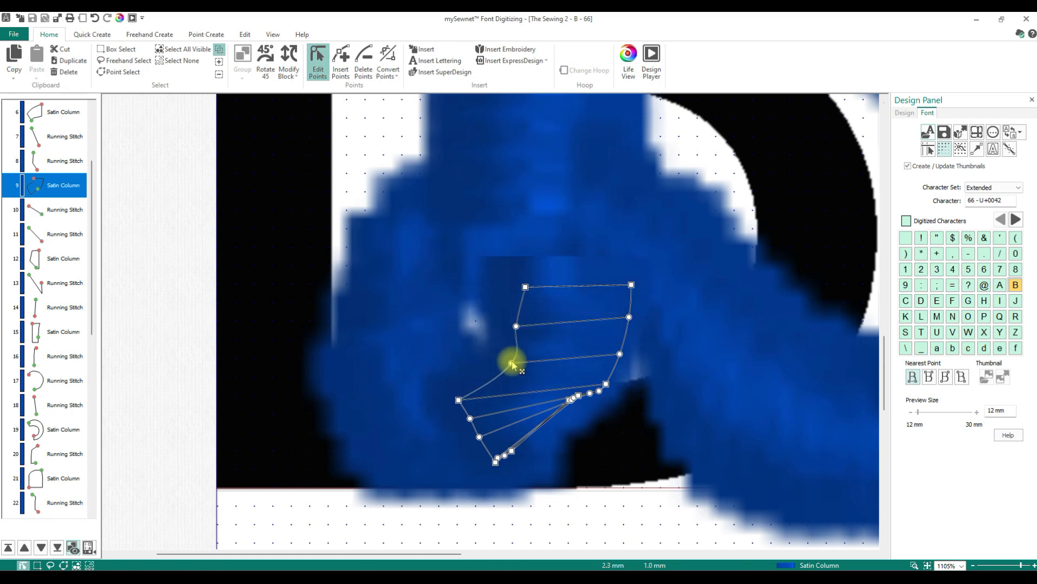
pyautogui.moveTo(457, 401); pyautogui.dragTo(530, 402)
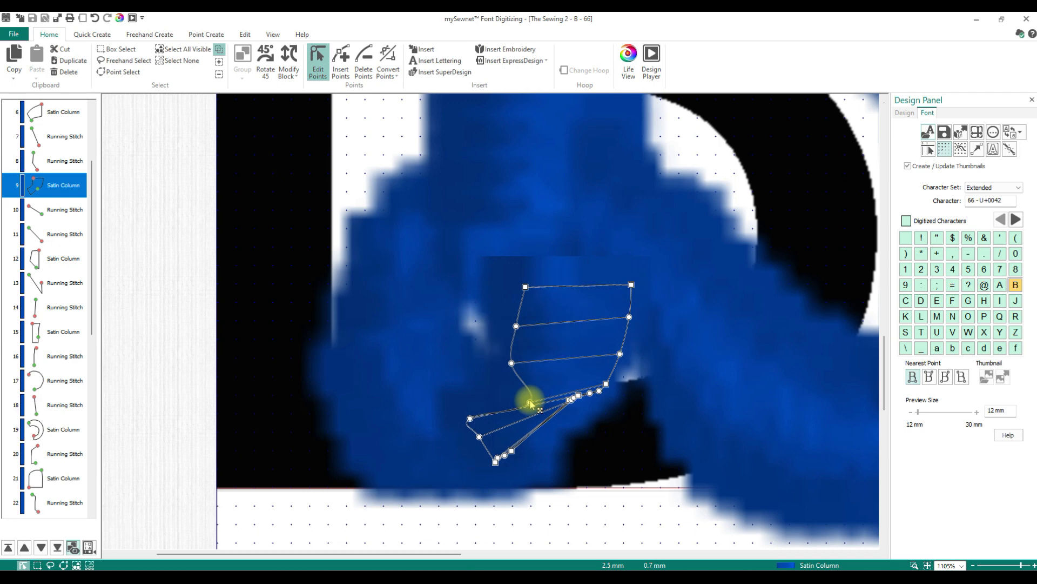
pyautogui.click(471, 418)
pyautogui.moveTo(470, 417); pyautogui.dragTo(516, 432)
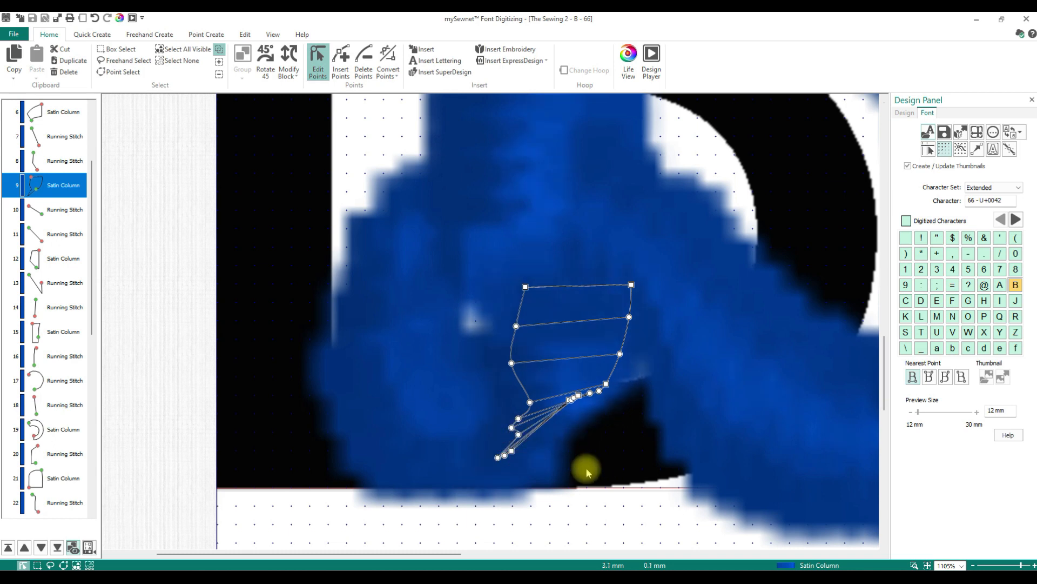
# - Reshape the B's bottom-left foot satin column by moving its corner points outward
pyautogui.click(424, 356)
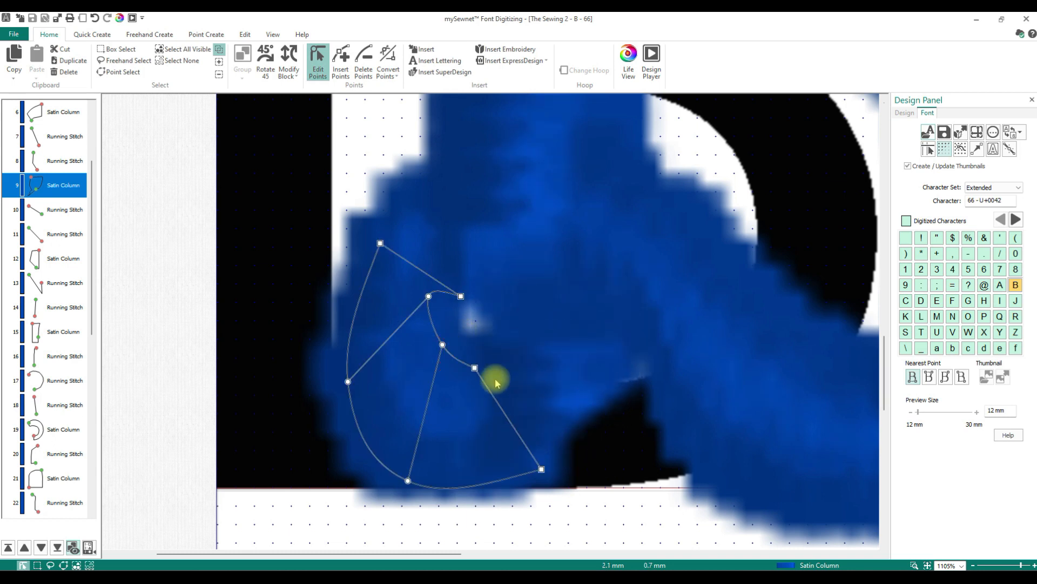
pyautogui.moveTo(450, 351); pyautogui.dragTo(476, 413)
pyautogui.click(461, 296)
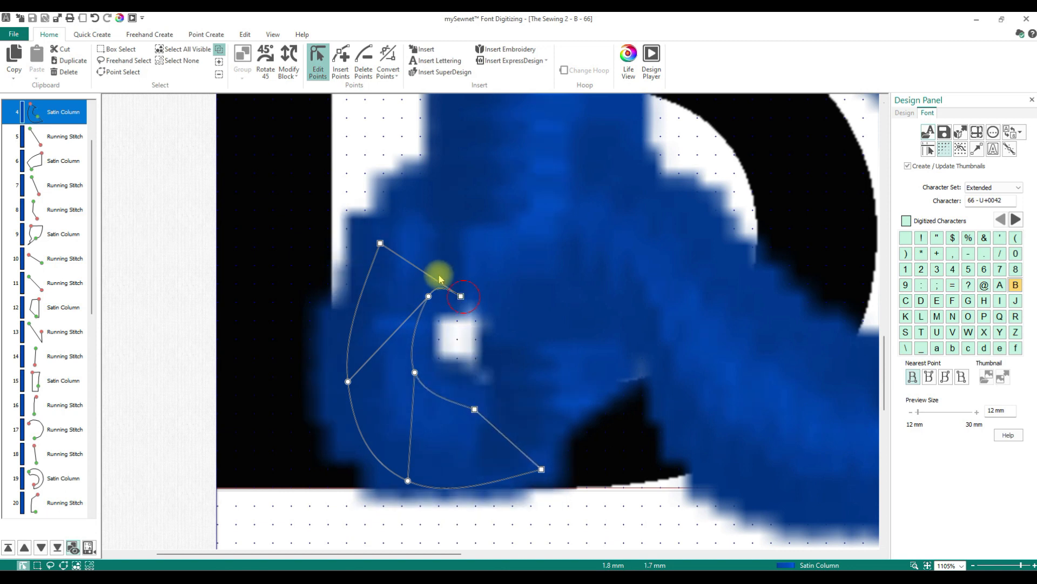
pyautogui.moveTo(460, 297); pyautogui.dragTo(435, 270)
pyautogui.moveTo(348, 380); pyautogui.dragTo(332, 357)
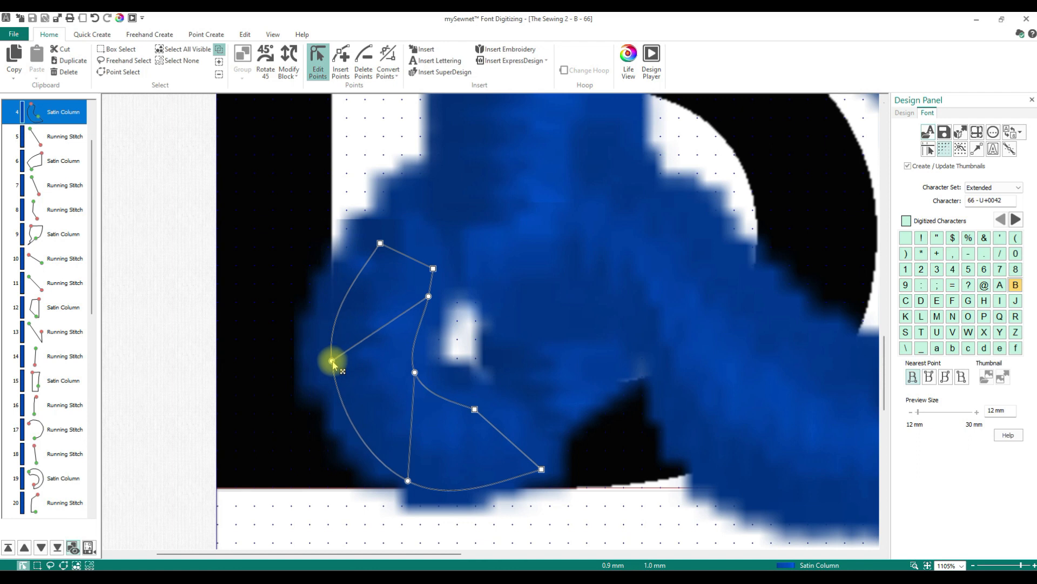
pyautogui.moveTo(406, 480); pyautogui.dragTo(388, 476)
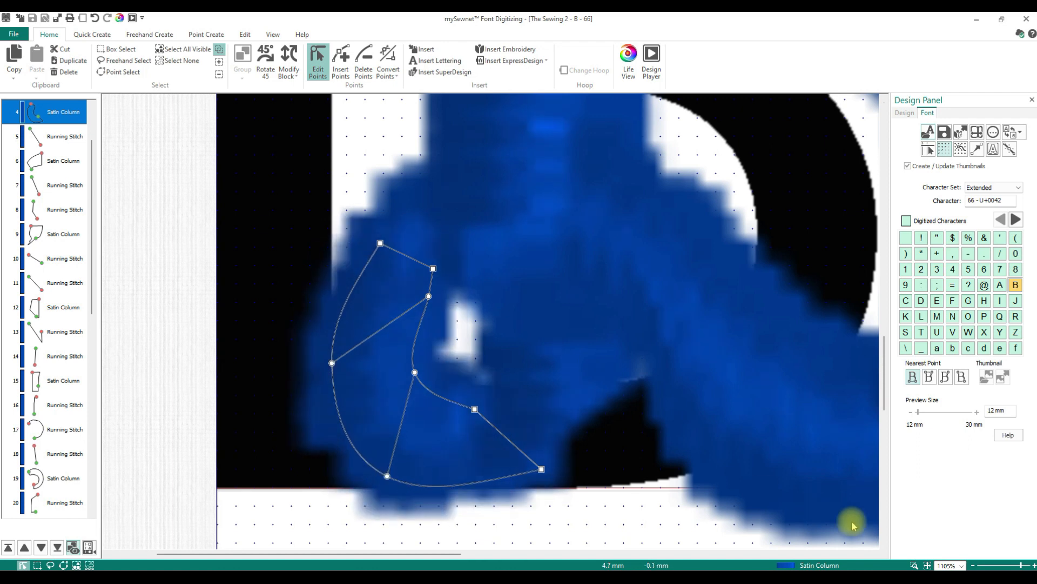
pyautogui.click(928, 565)
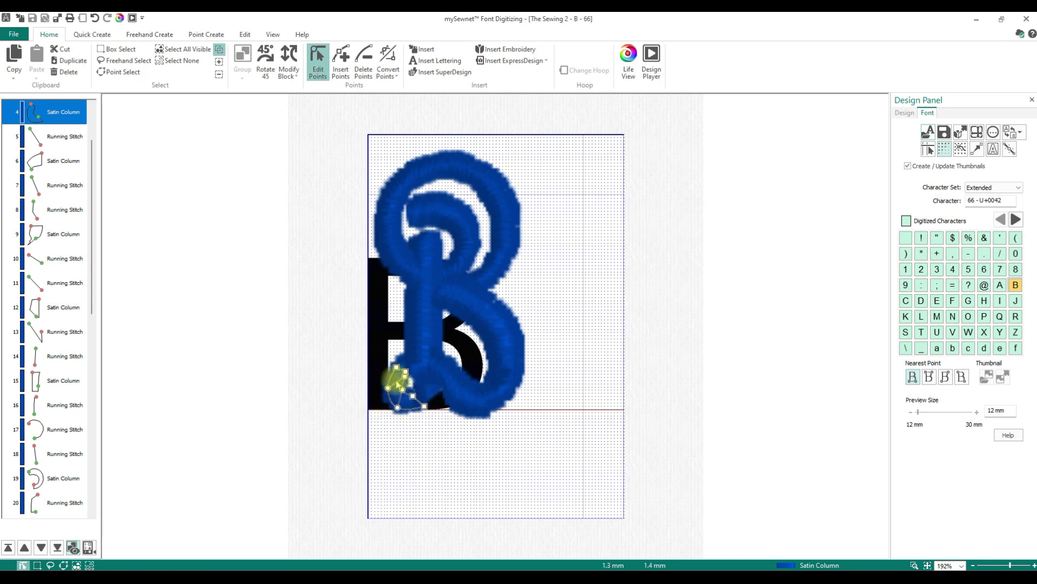
# - Select the B's satin columns one by one to review their outlines
pyautogui.click(463, 297)
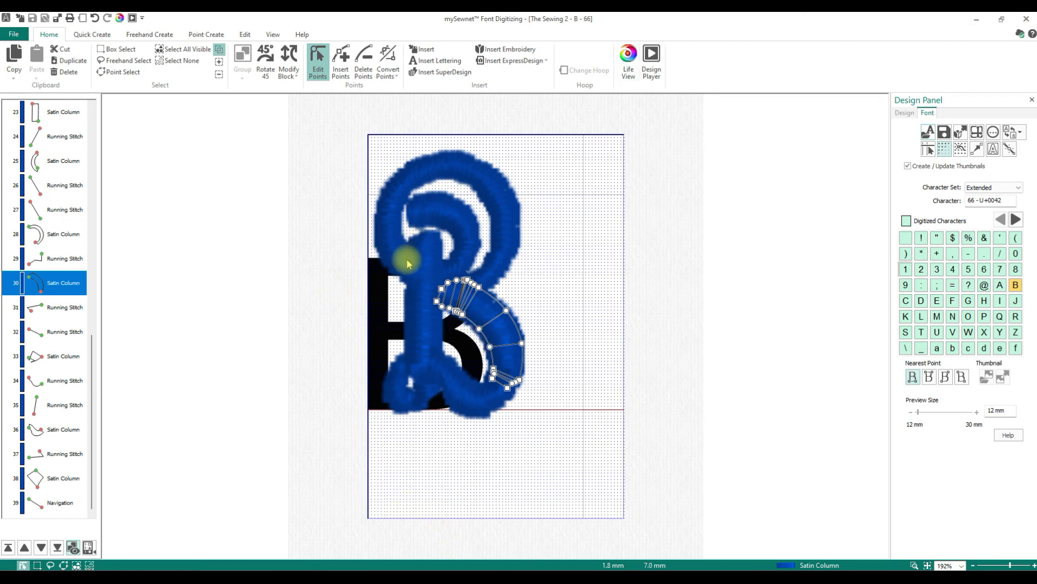
pyautogui.click(432, 259)
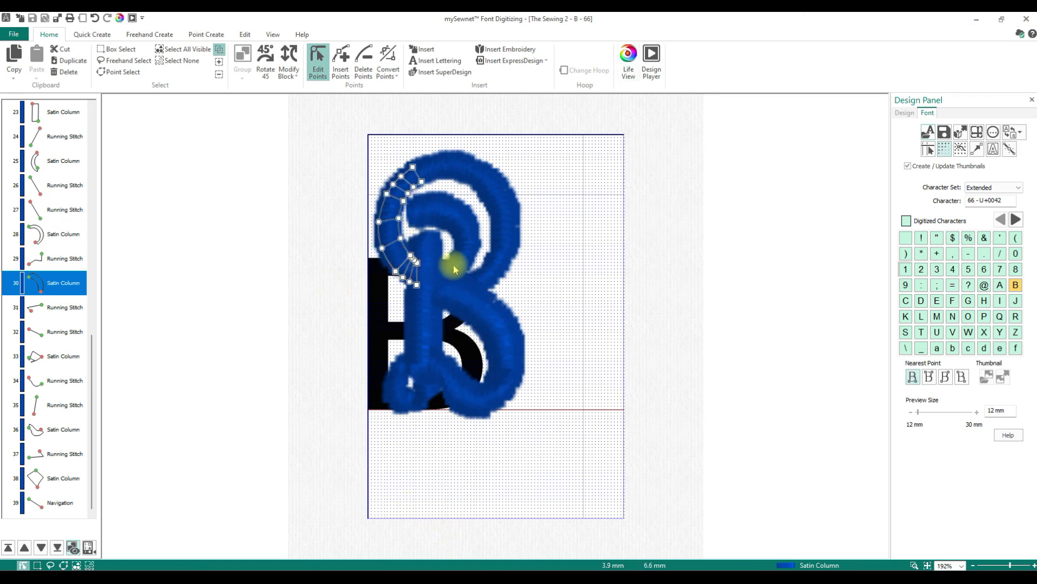
pyautogui.click(423, 297)
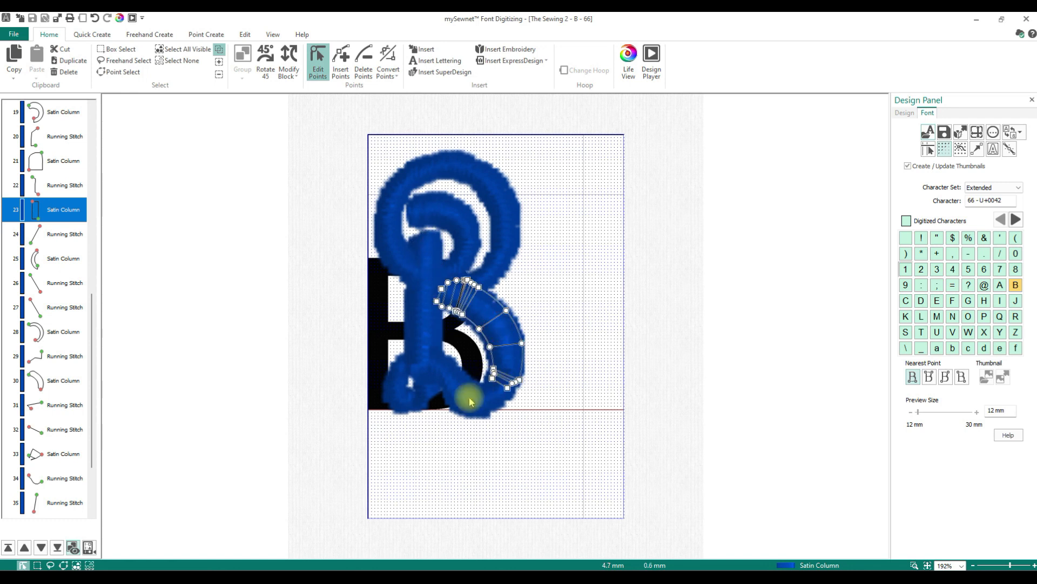
pyautogui.click(384, 384)
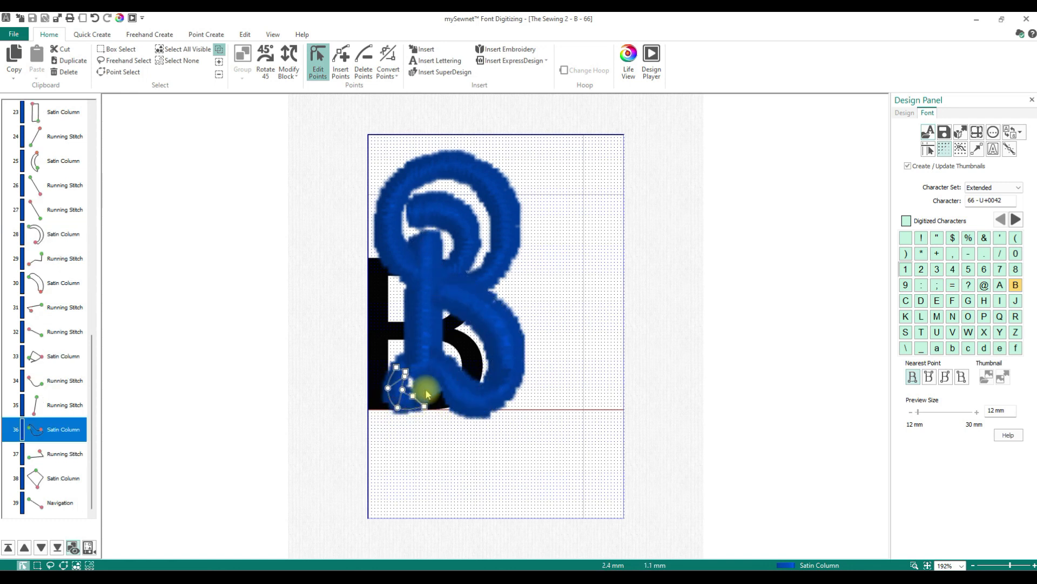
pyautogui.click(426, 354)
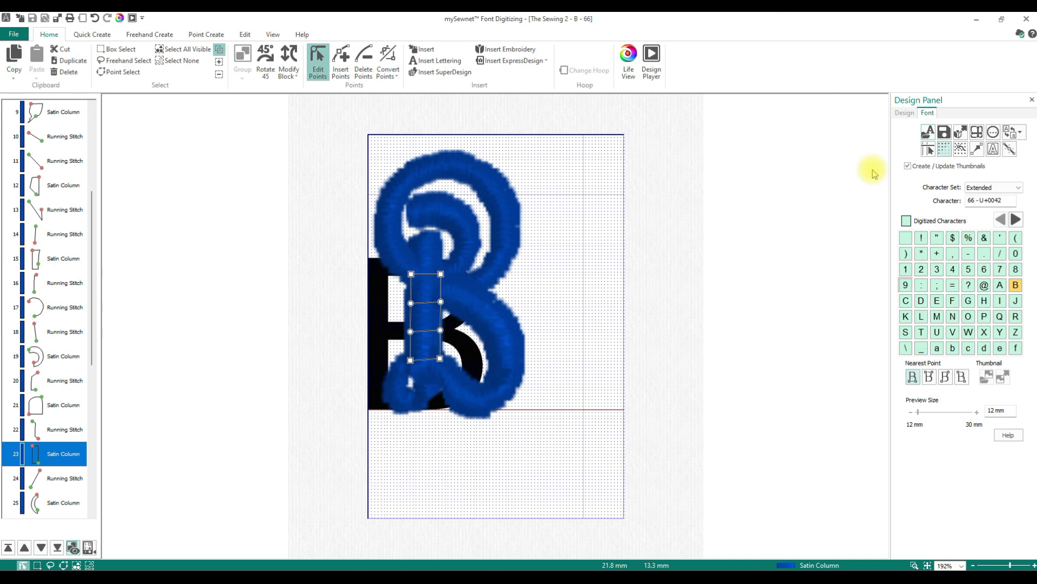
# - Save the changes to The Sewing 2 and create a new font named The Sewing 3 with Nearest Point joining and a 10 mm minimum size
pyautogui.click(933, 140)
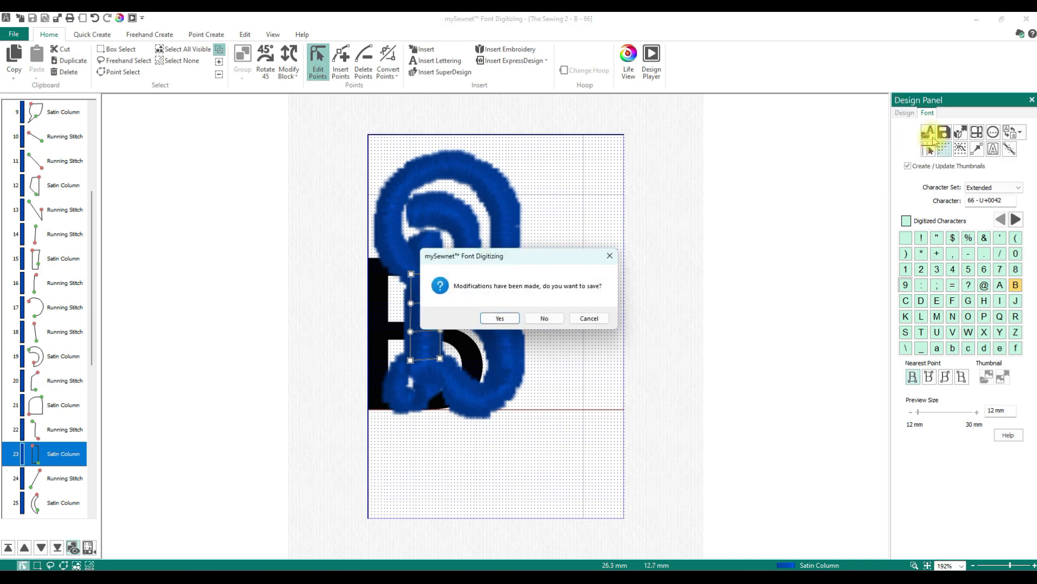
pyautogui.click(503, 318)
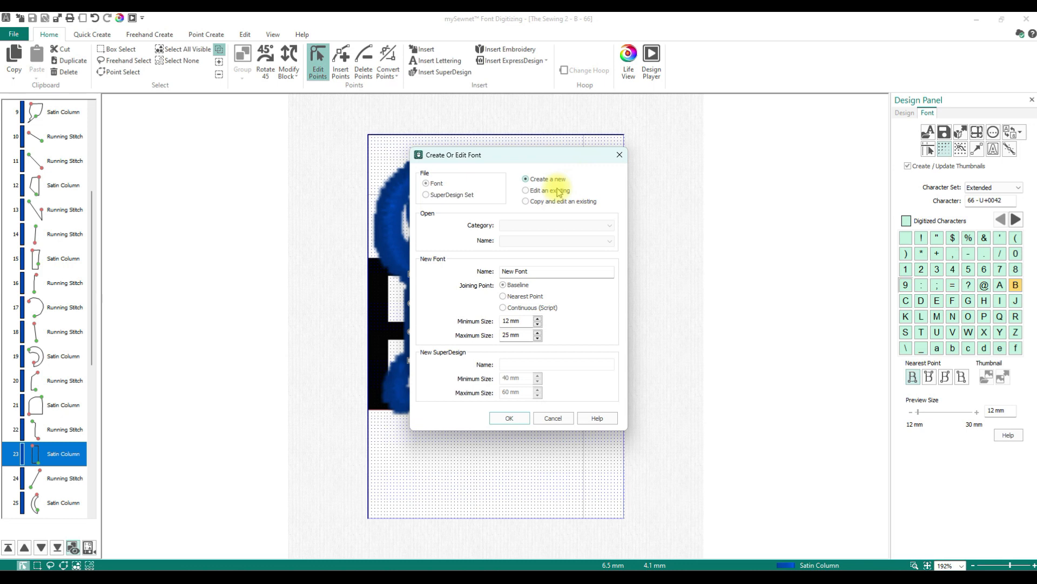
pyautogui.moveTo(540, 271); pyautogui.dragTo(418, 284)
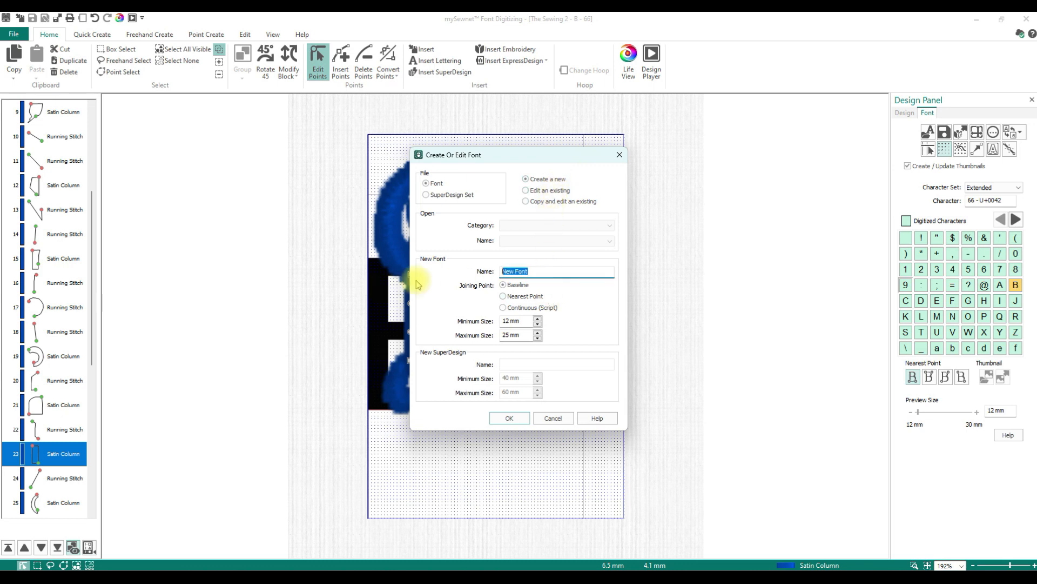
pyautogui.write('The Sewing 3')
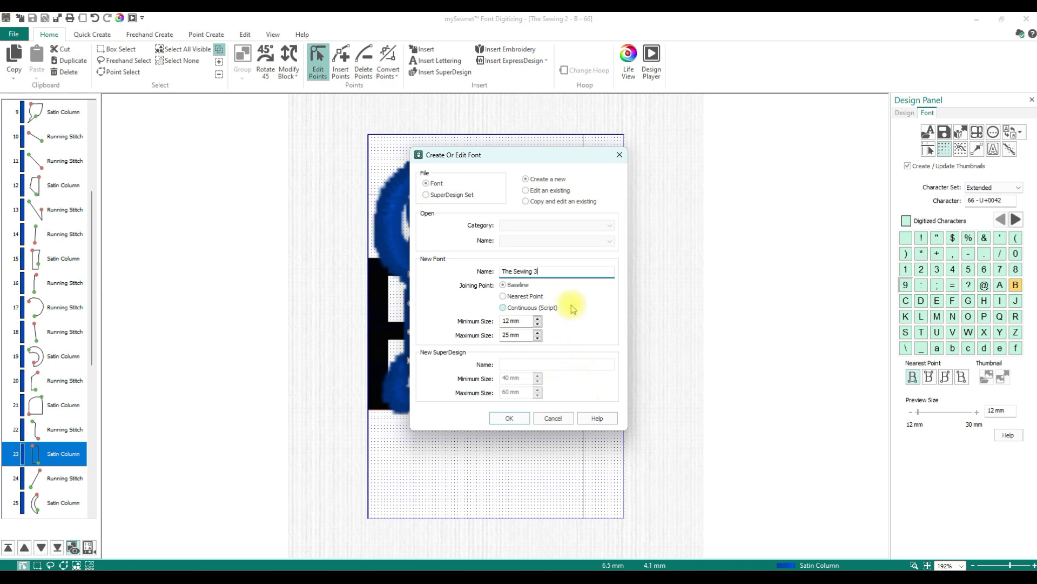
pyautogui.click(504, 296)
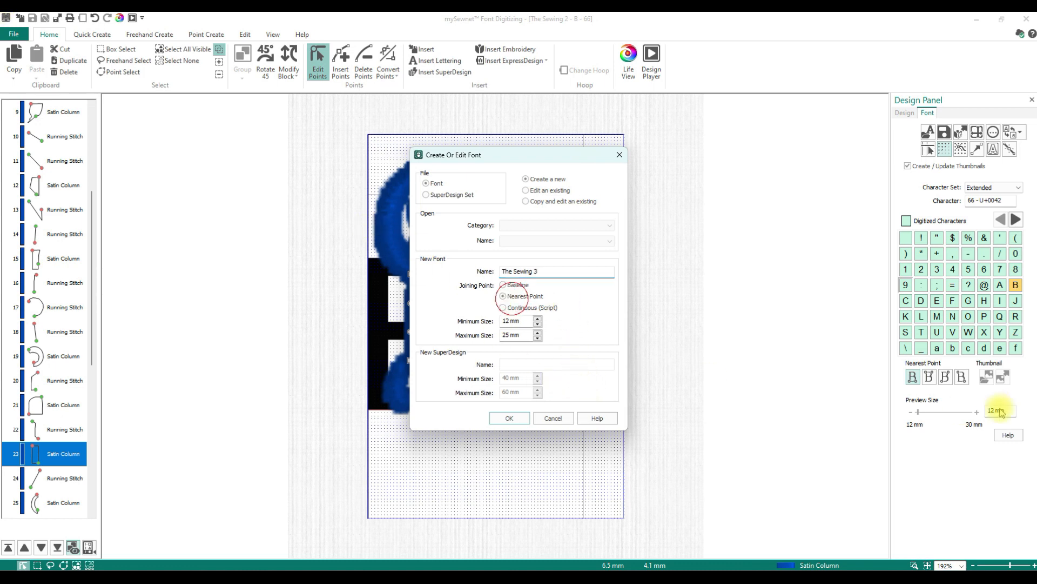
pyautogui.click(538, 324)
pyautogui.click(538, 324)
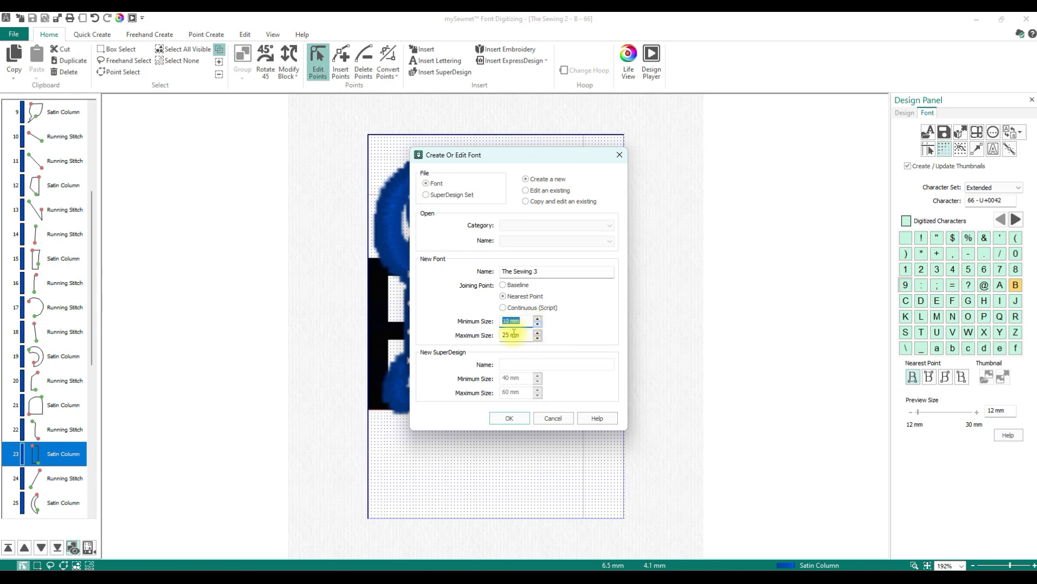
pyautogui.click(508, 419)
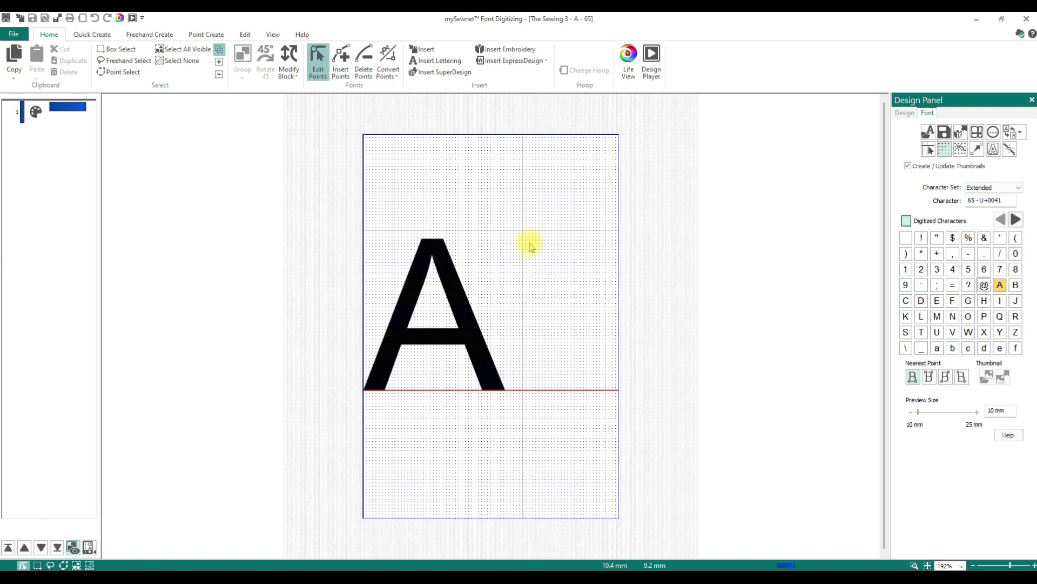
# - Set the font background to The Sewing font, confirming creation of the letter A
pyautogui.click(993, 152)
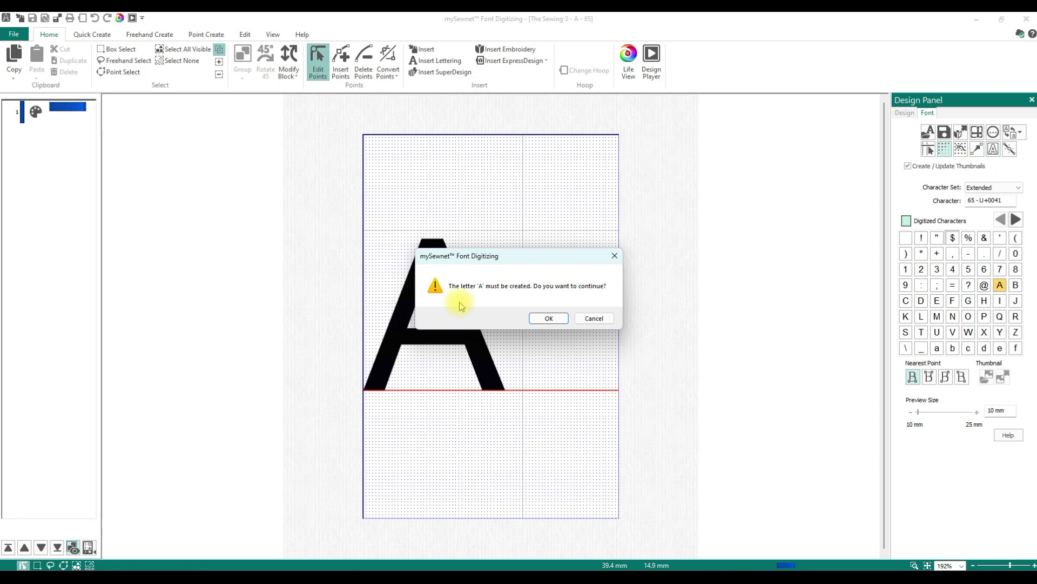
pyautogui.click(549, 319)
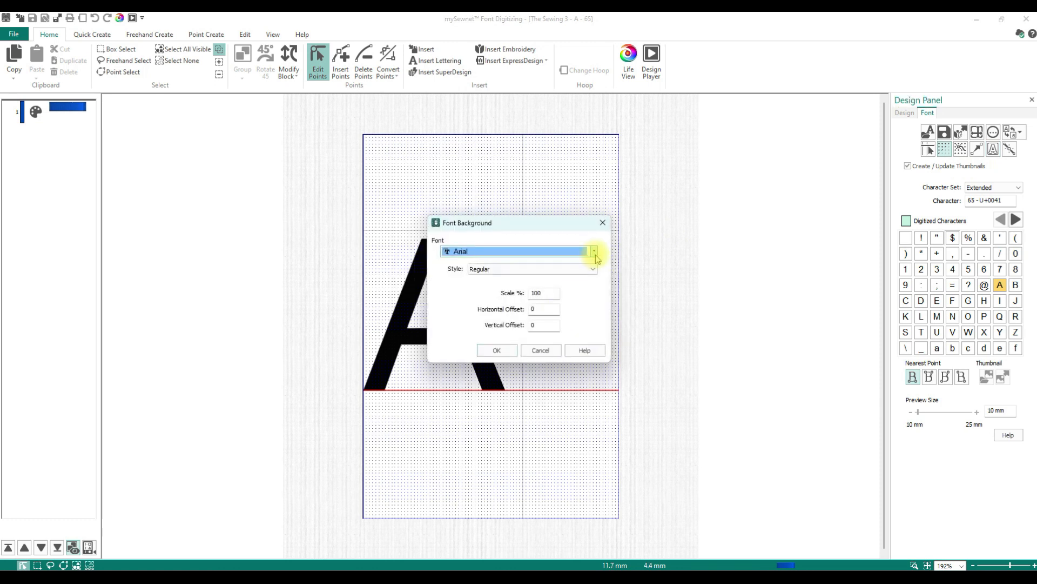
pyautogui.click(595, 253)
pyautogui.scroll(-10, 498, 400)
pyautogui.scroll(-20, 498, 401)
pyautogui.scroll(-20, 500, 400)
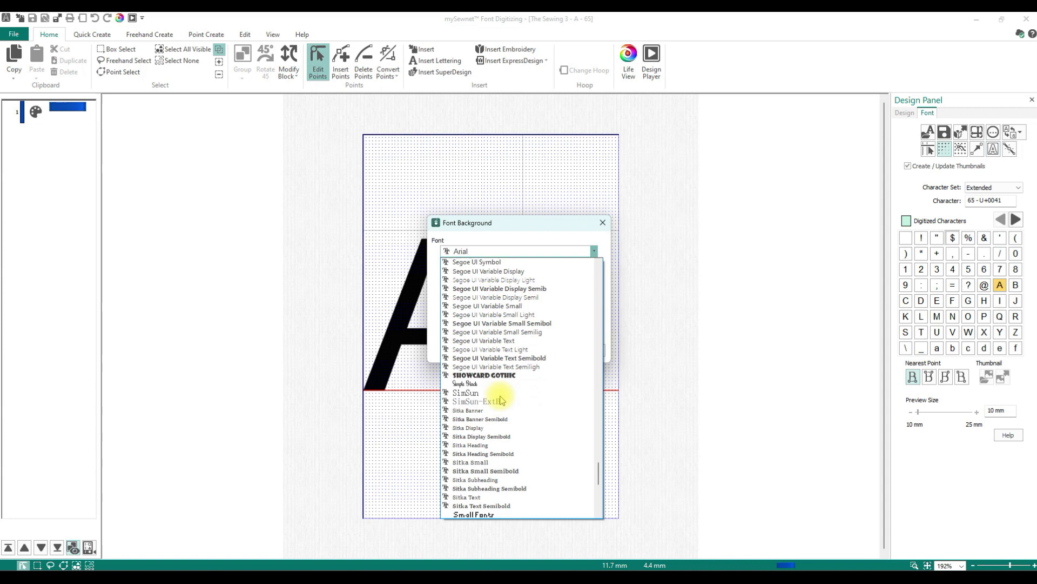
pyautogui.scroll(-15, 500, 400)
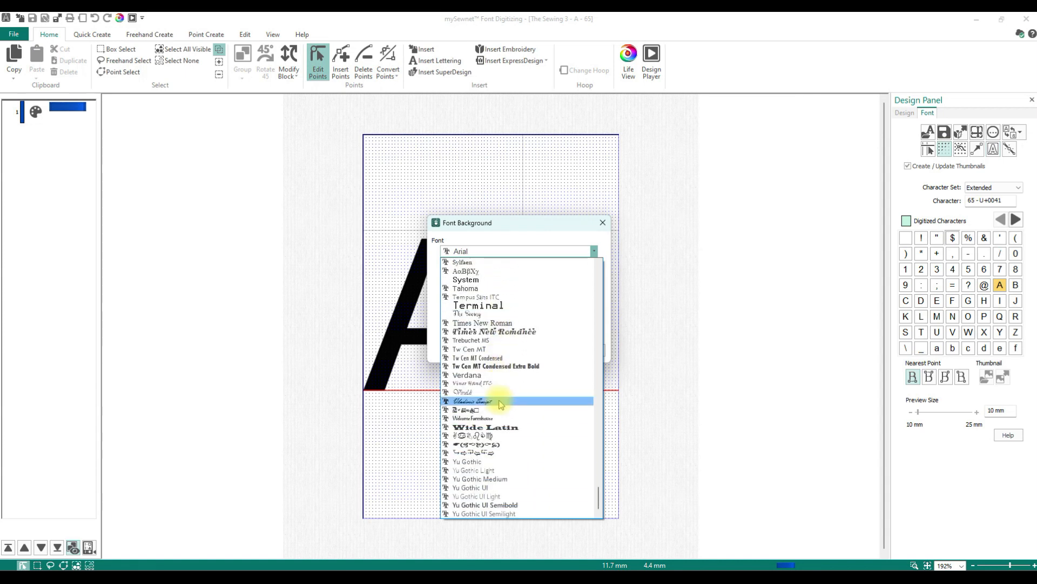
pyautogui.click(475, 314)
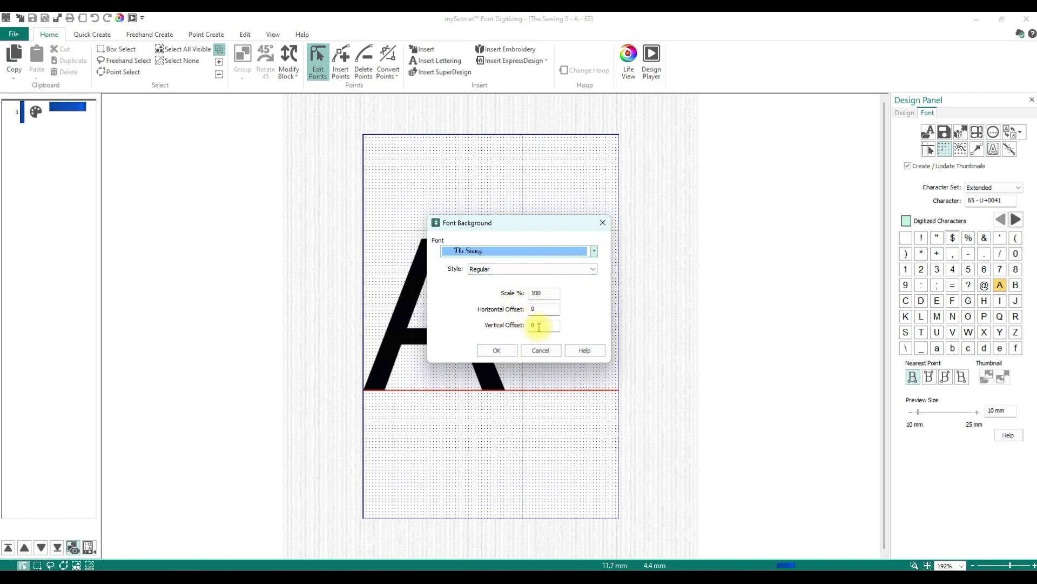
pyautogui.click(502, 351)
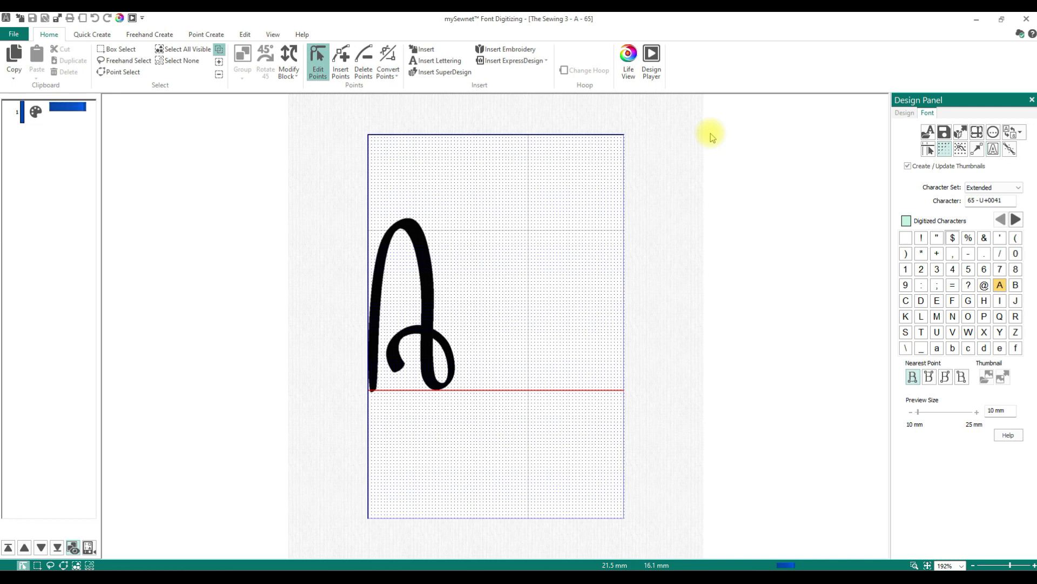
# - Open the Fill Area and Line options to check the satin line width and density
pyautogui.click(79, 36)
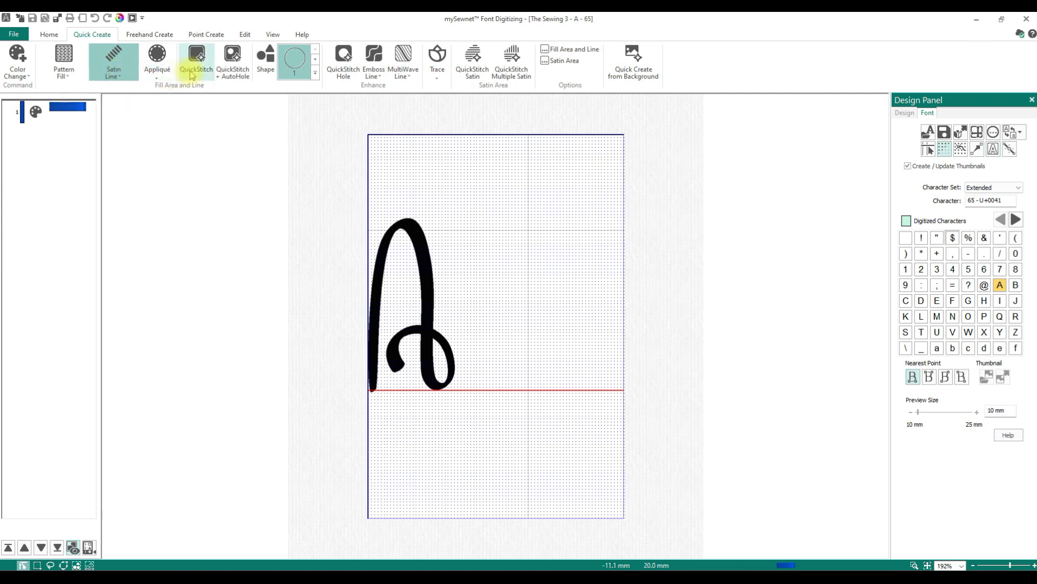
pyautogui.click(567, 49)
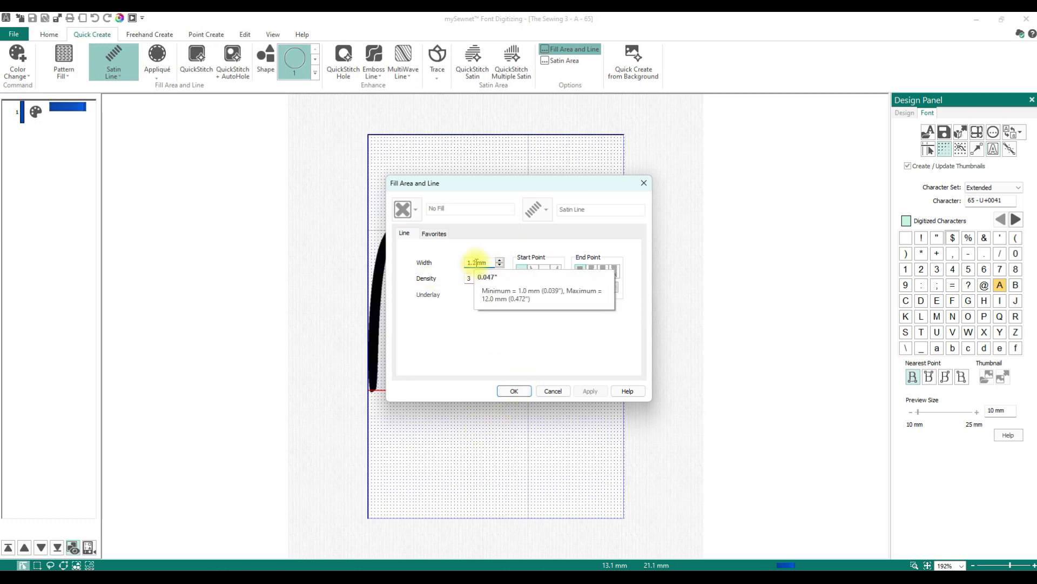
pyautogui.click(514, 391)
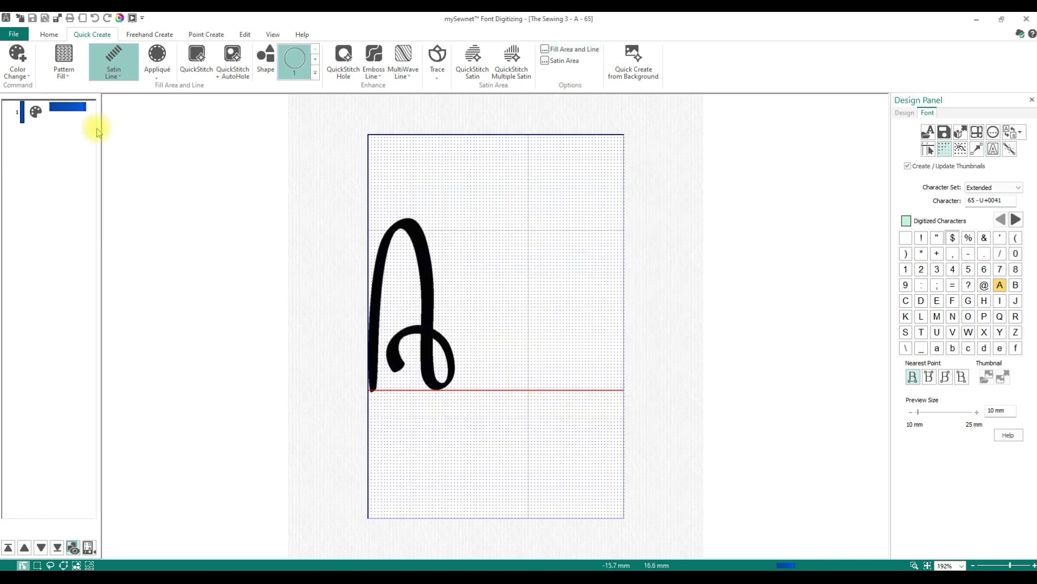
# - Try QuickStitch on the background letter A with the default color tolerance, then undo it
pyautogui.click(196, 72)
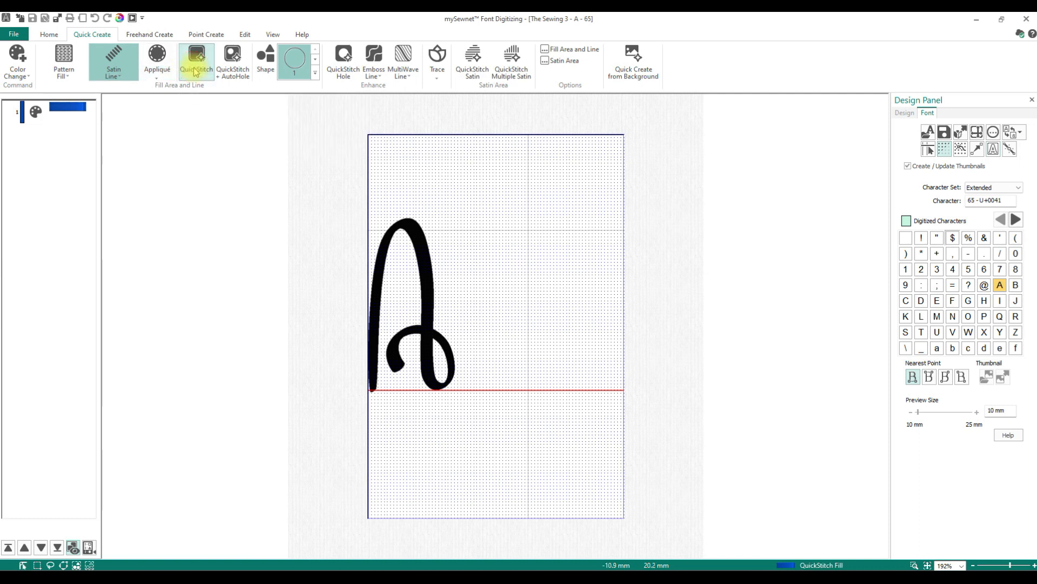
pyautogui.click(425, 288)
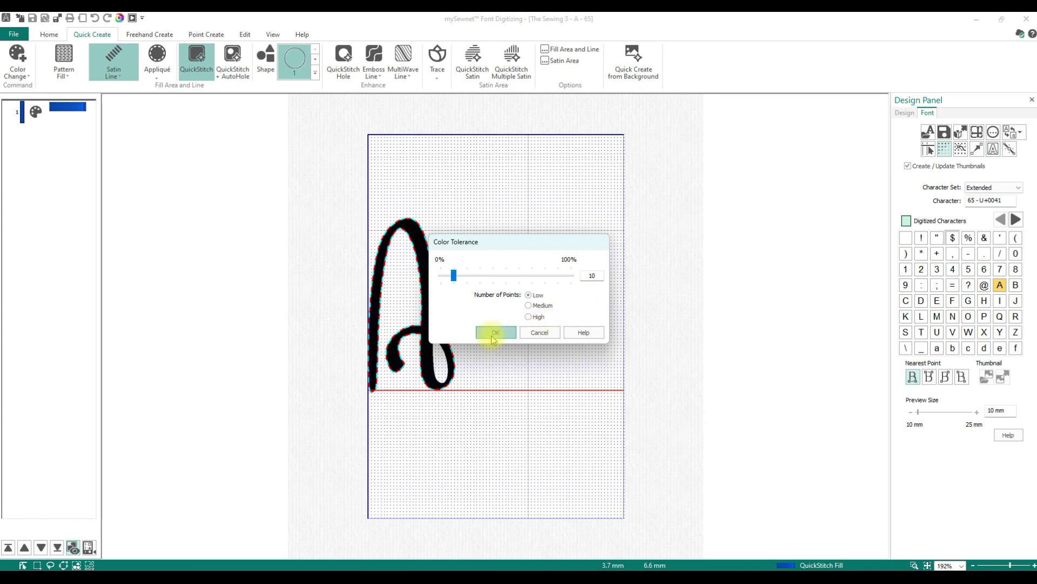
pyautogui.click(494, 333)
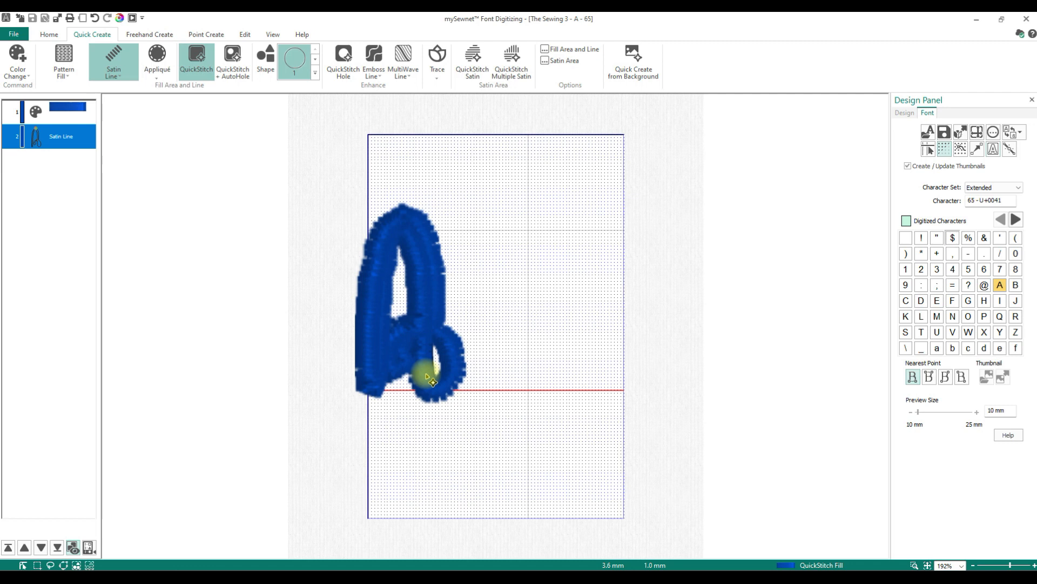
pyautogui.click(95, 18)
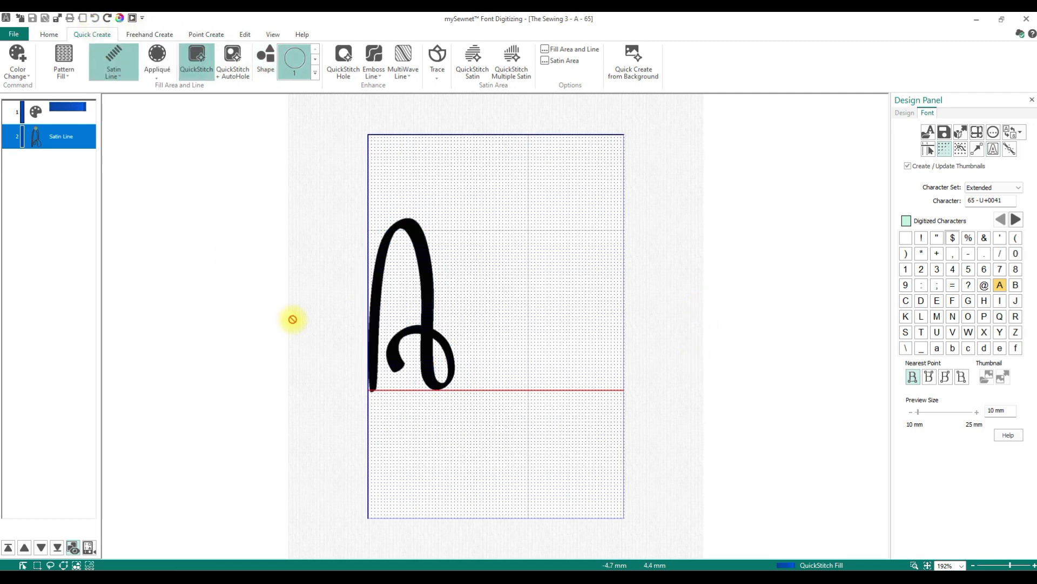
# - Create a satin area from the background letter A with QuickStitch Satin
pyautogui.click(468, 72)
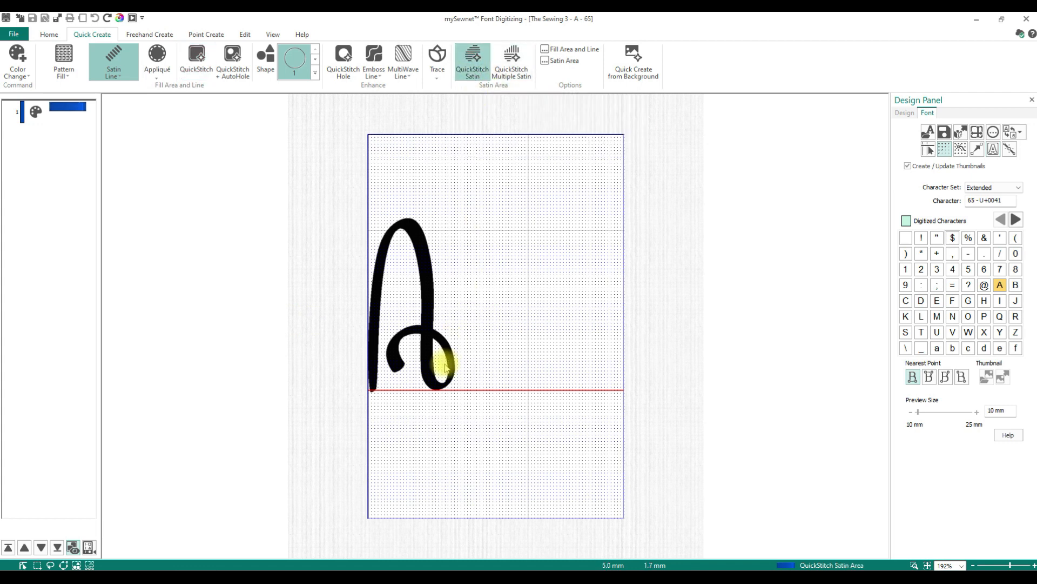
pyautogui.click(429, 314)
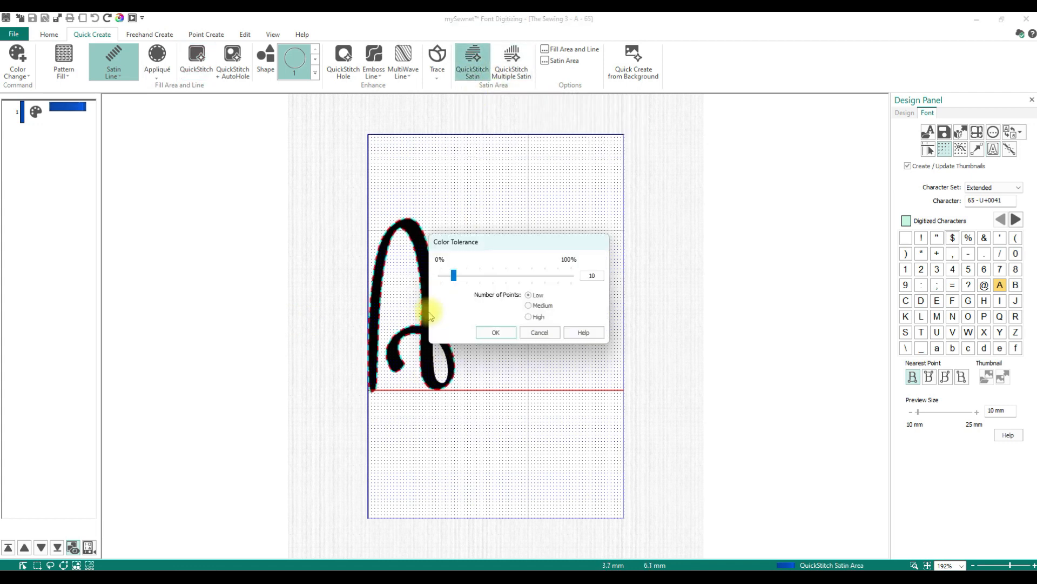
pyautogui.click(493, 331)
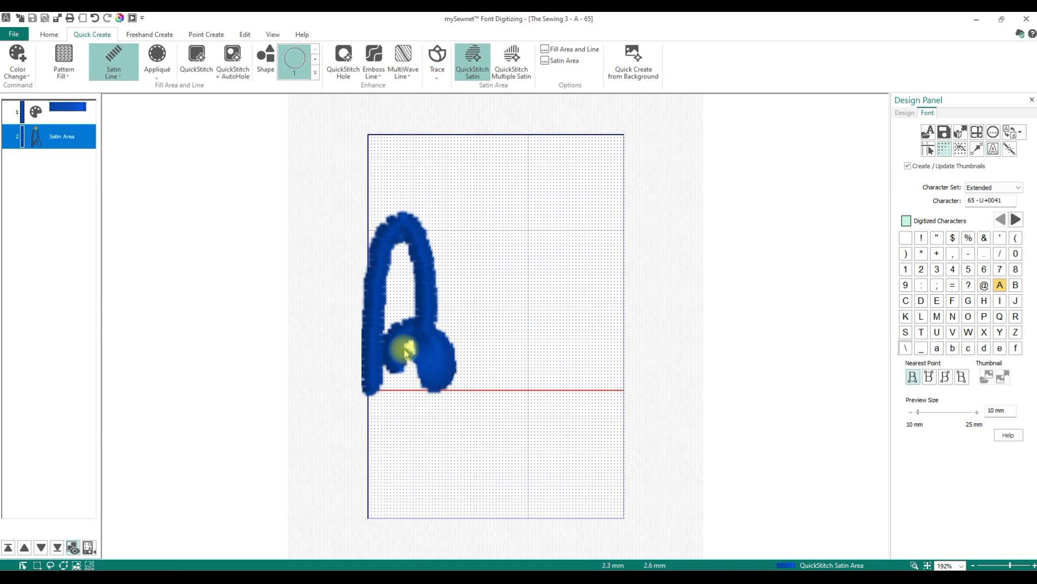
# - Open the satin area's properties to inspect its pattern and density options
pyautogui.rightClick(75, 137)
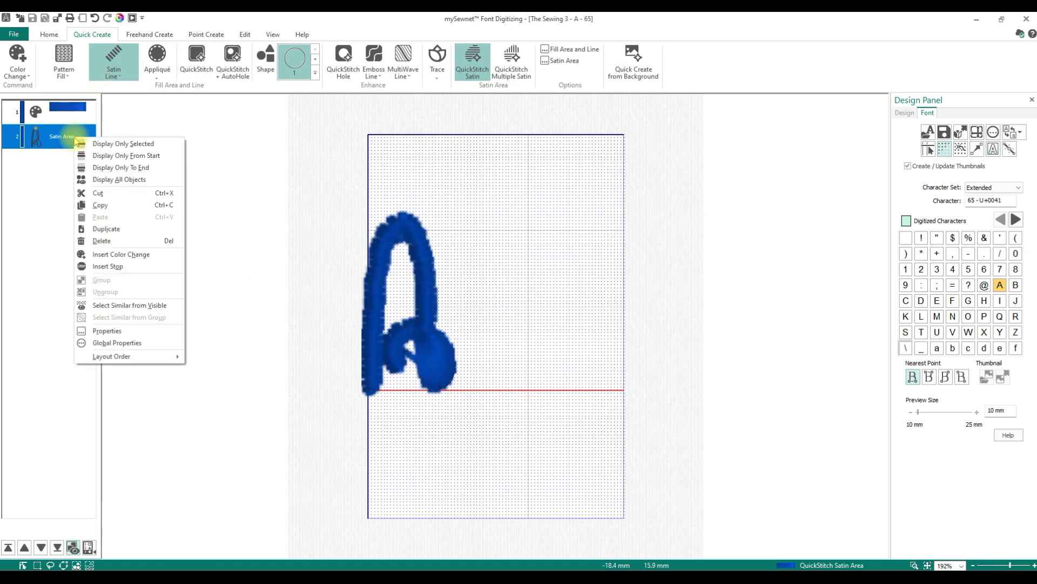
pyautogui.click(106, 330)
pyautogui.click(541, 250)
pyautogui.click(590, 402)
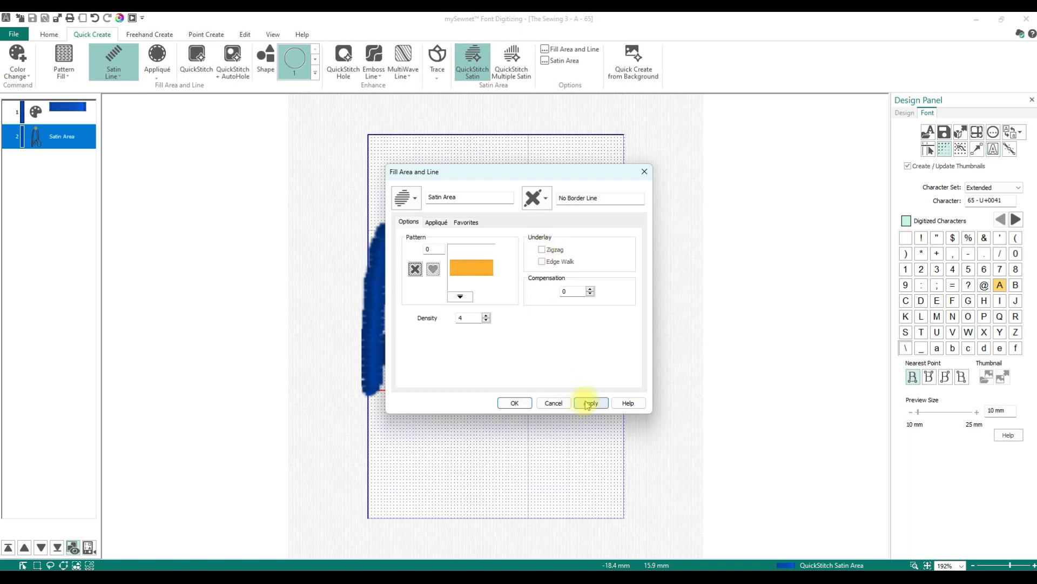
pyautogui.moveTo(493, 169); pyautogui.dragTo(706, 177)
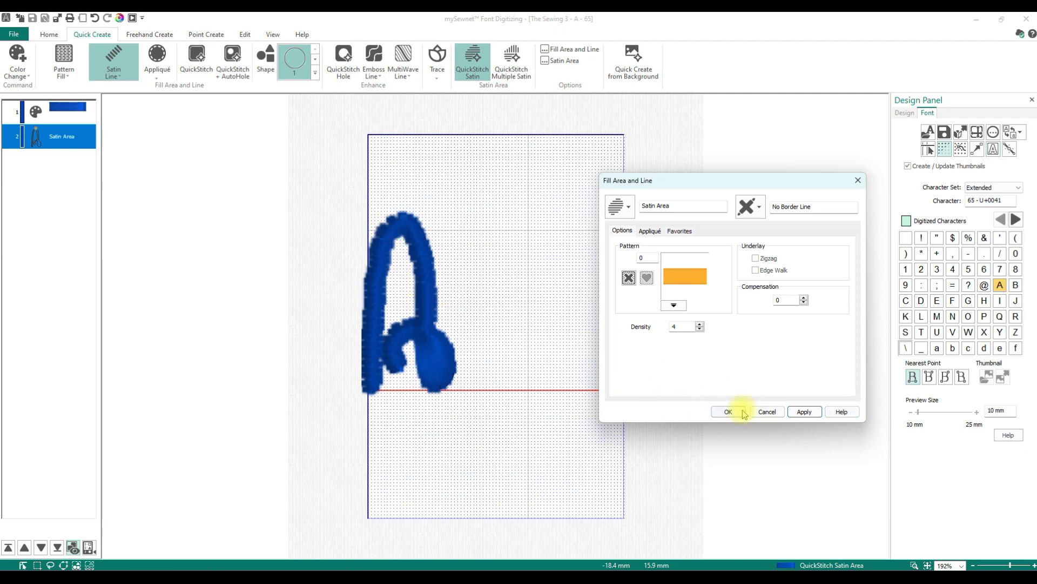
pyautogui.click(762, 411)
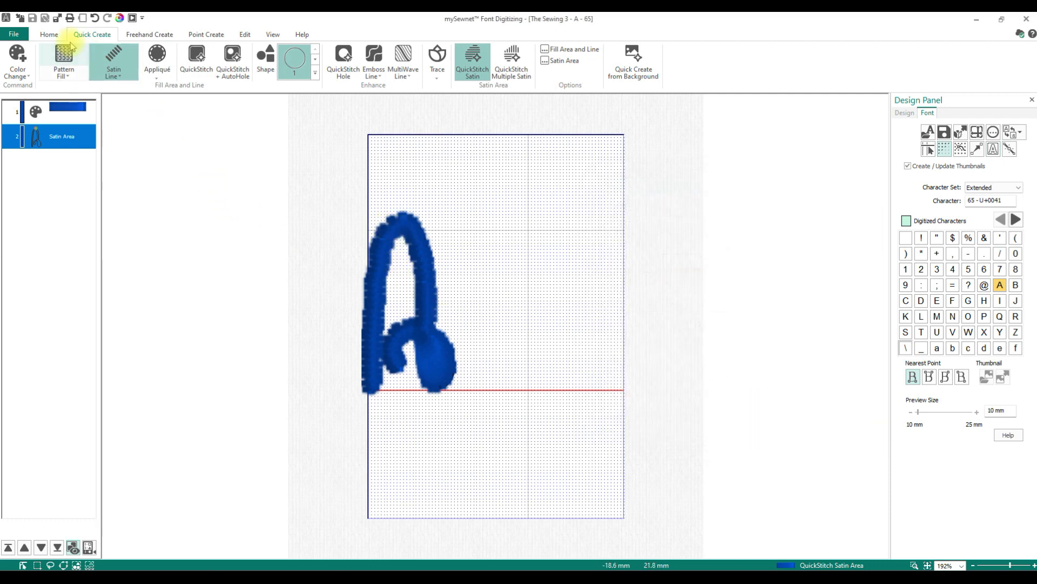
# - Display the satin area's edit points, then undo the QuickStitch Satin area
pyautogui.click(44, 38)
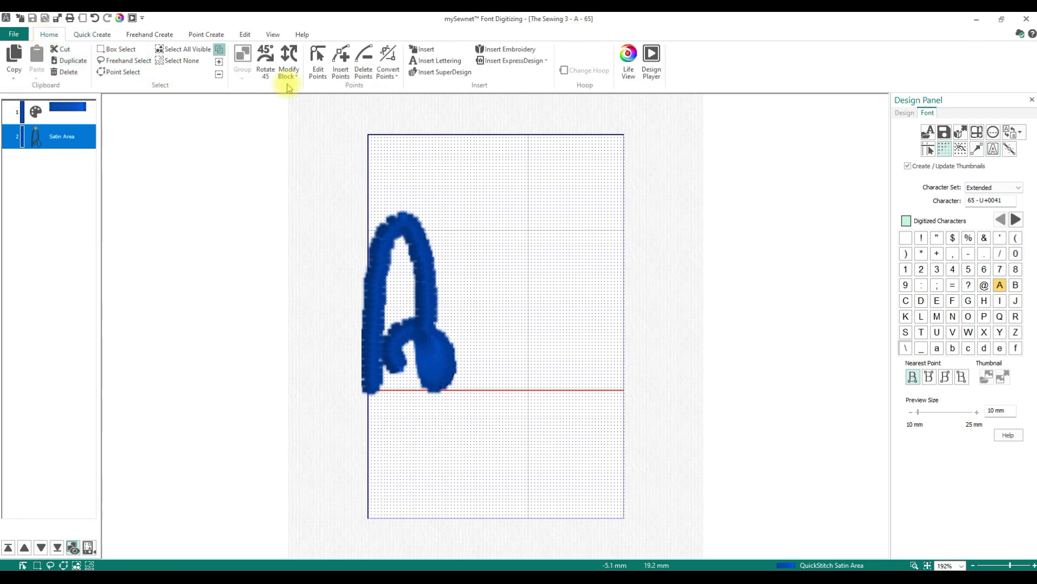
pyautogui.click(316, 64)
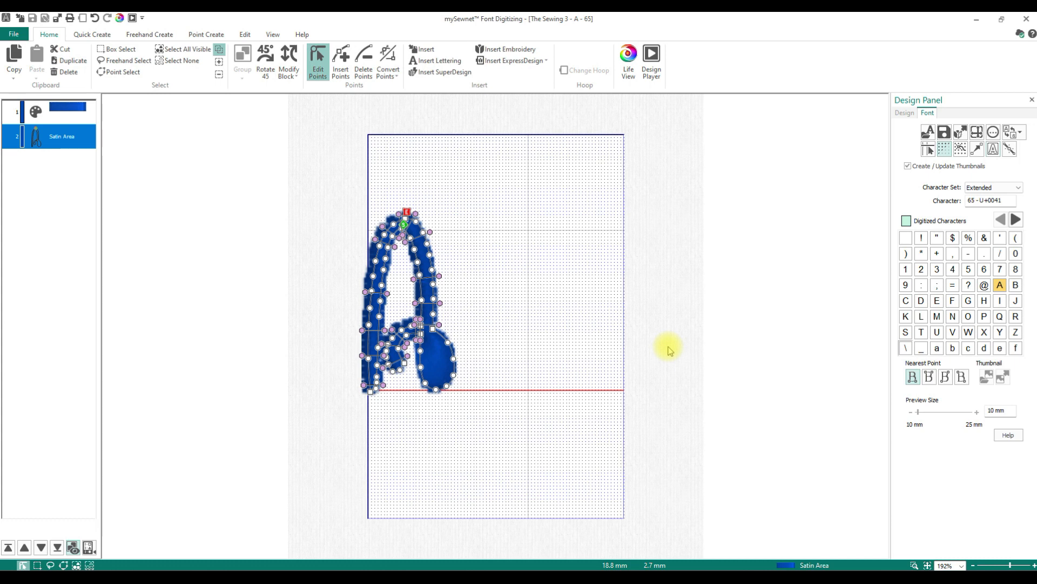
pyautogui.click(89, 33)
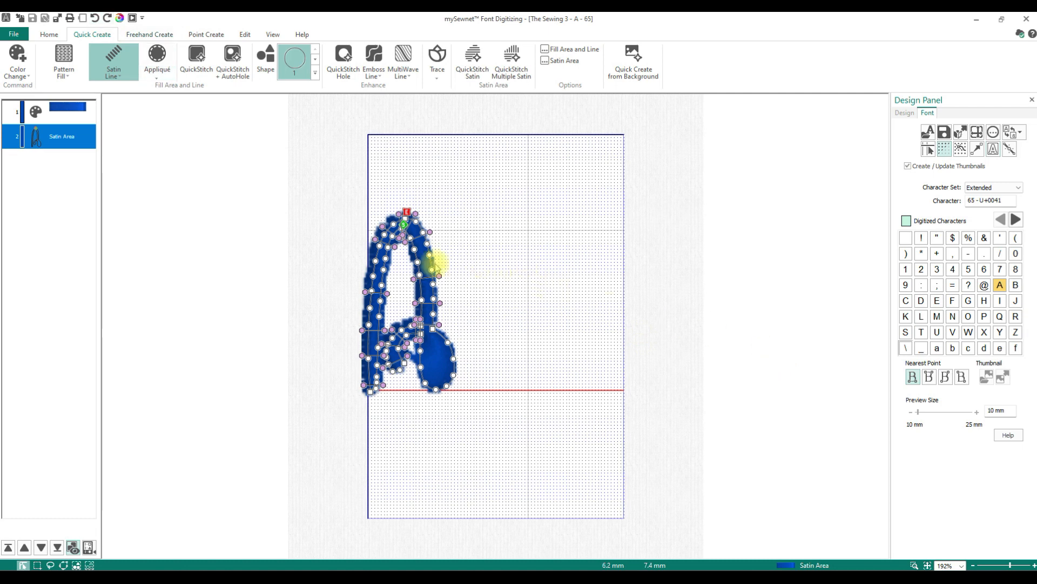
pyautogui.click(94, 17)
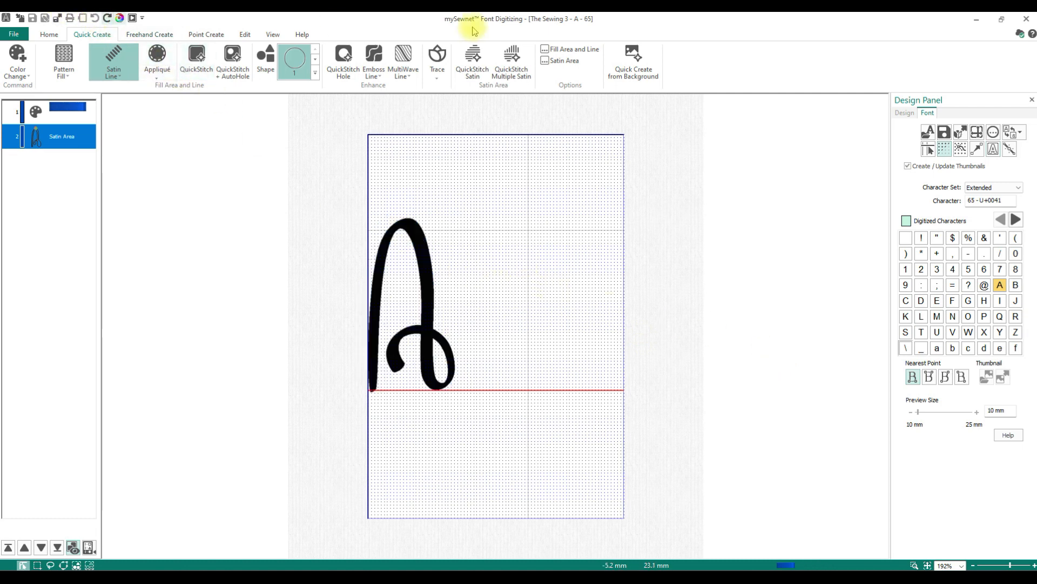
# - Try QuickStitch Hole on the loop of the background letter A
pyautogui.click(348, 81)
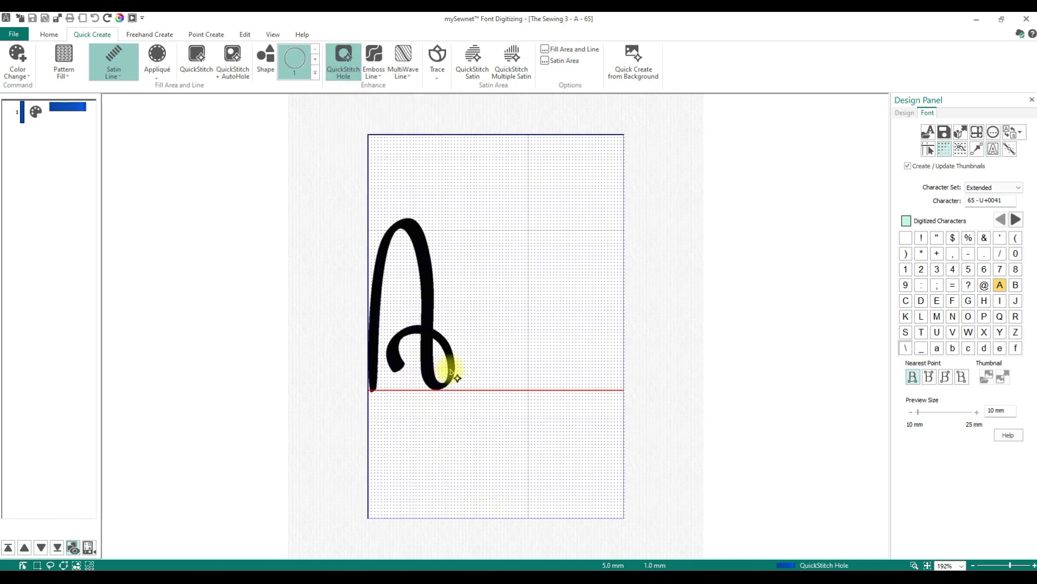
pyautogui.click(435, 335)
pyautogui.click(489, 332)
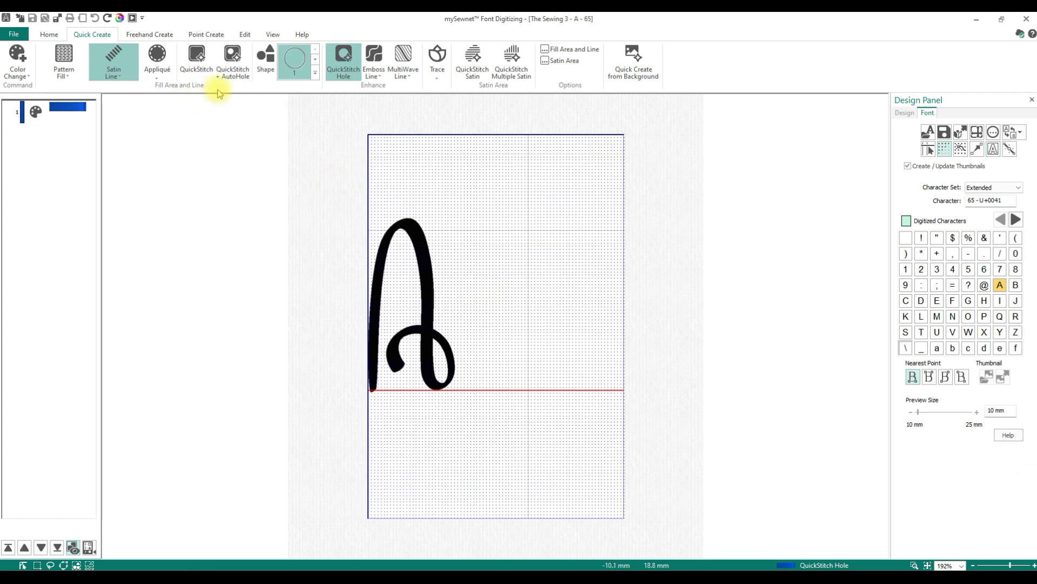
# - Create satin areas from the background letter A with QuickStitch Multiple Satin
pyautogui.click(511, 63)
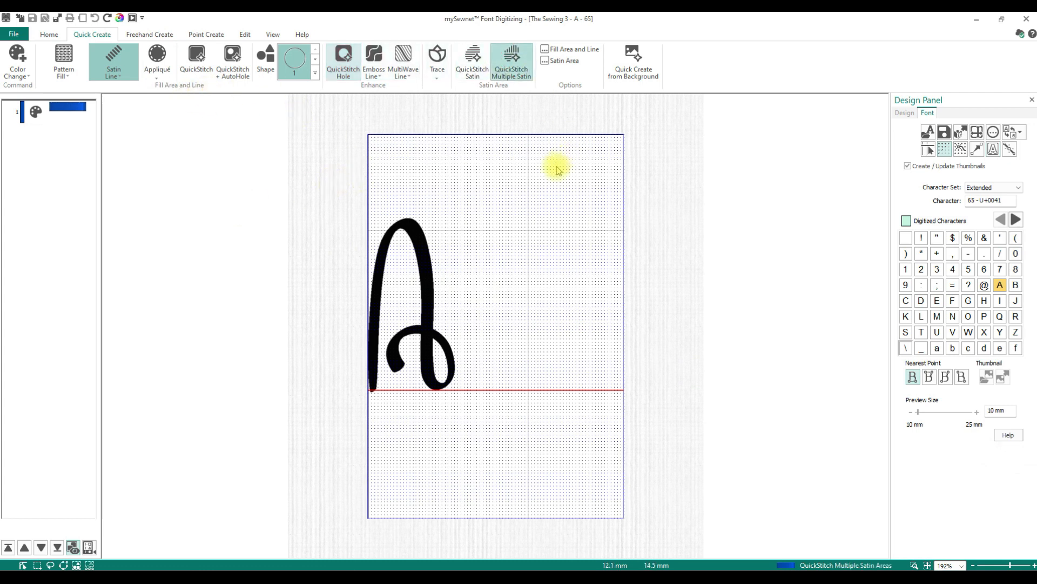
pyautogui.click(419, 235)
pyautogui.click(496, 333)
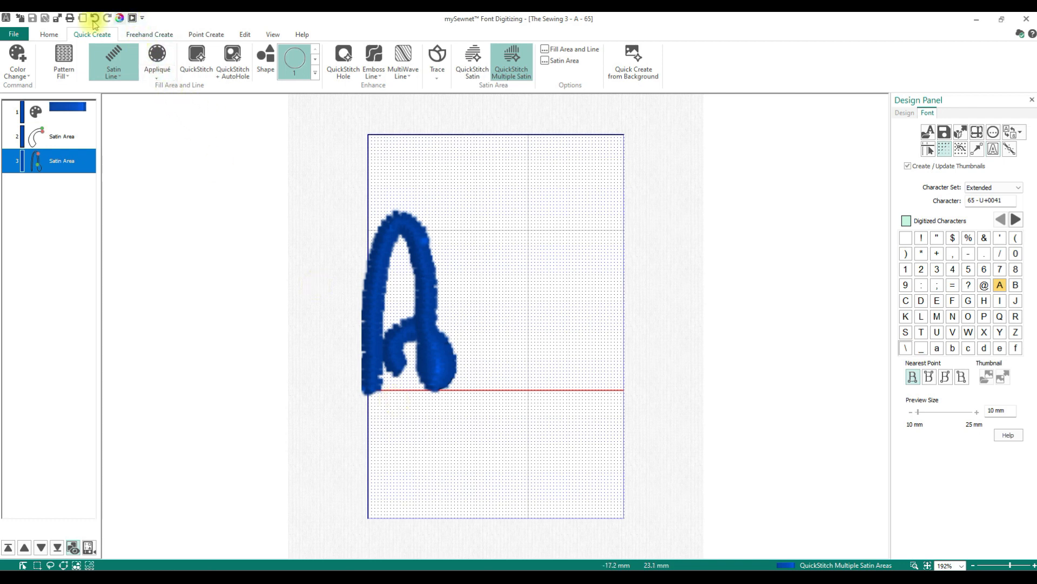
# - Undo both QuickStitch Multiple Satin areas created on the letter A
pyautogui.click(57, 139)
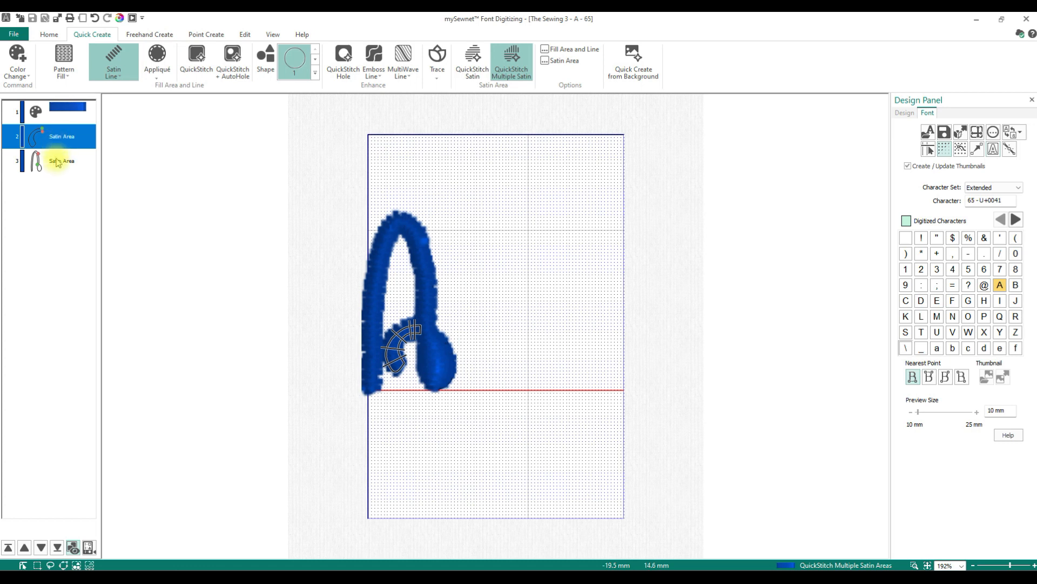
pyautogui.click(57, 160)
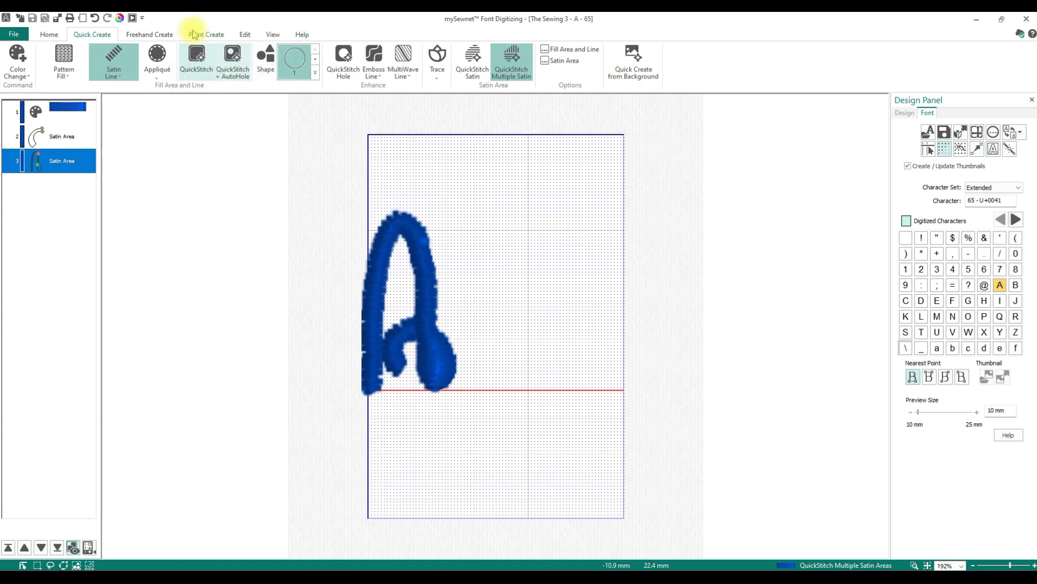
pyautogui.click(150, 35)
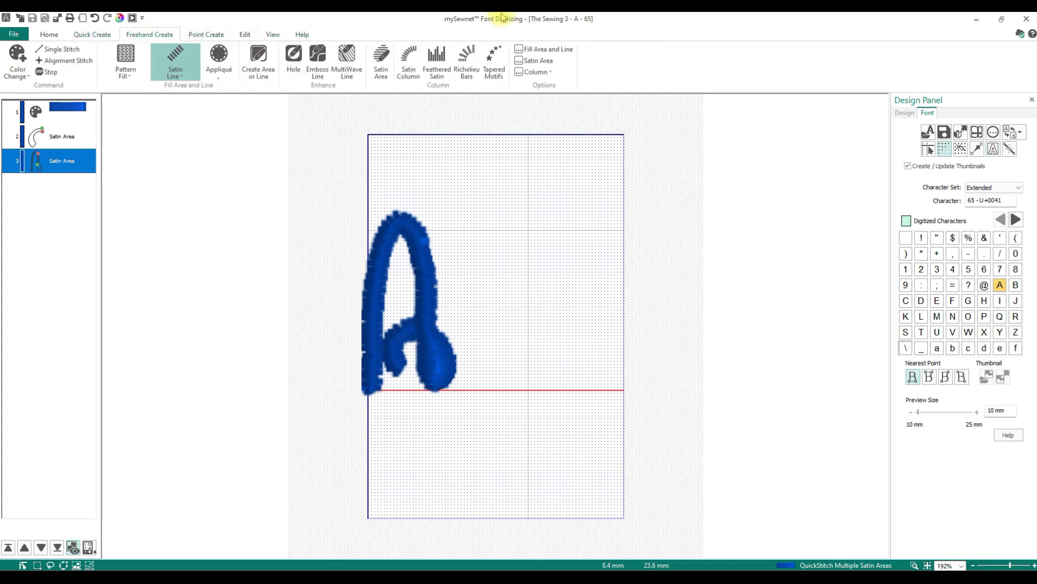
pyautogui.click(203, 33)
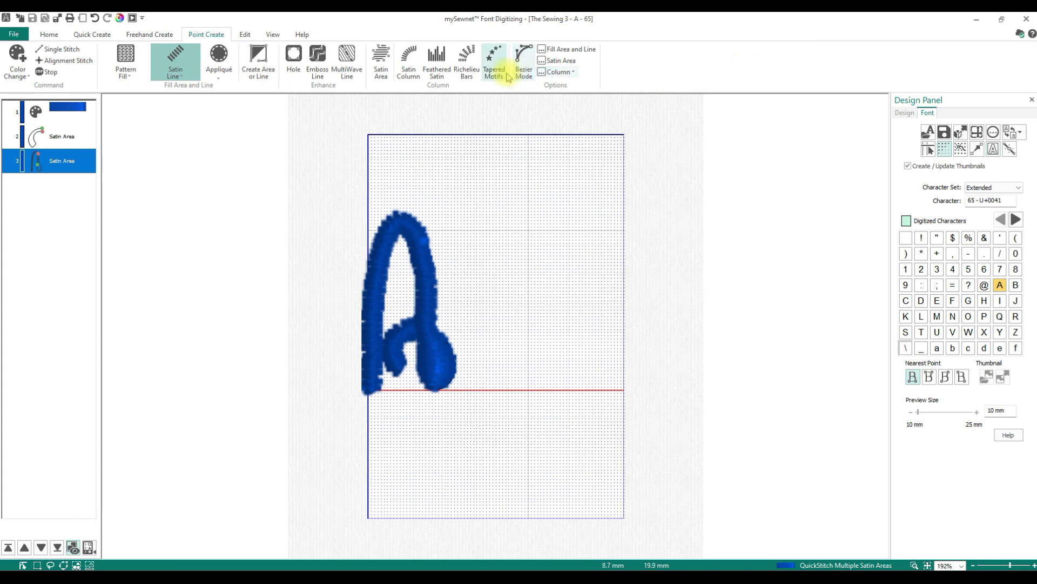
pyautogui.click(96, 19)
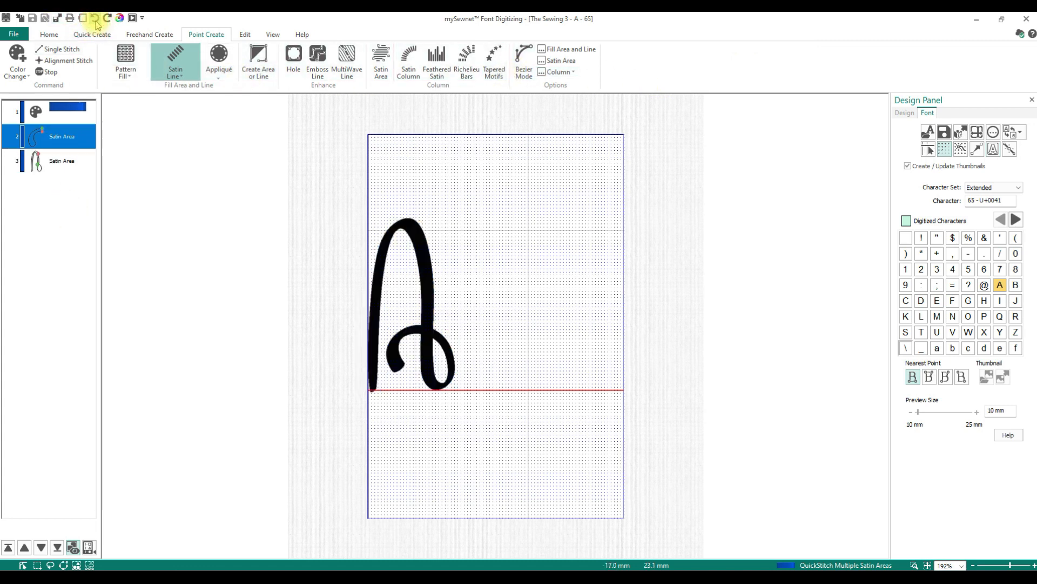
pyautogui.click(96, 18)
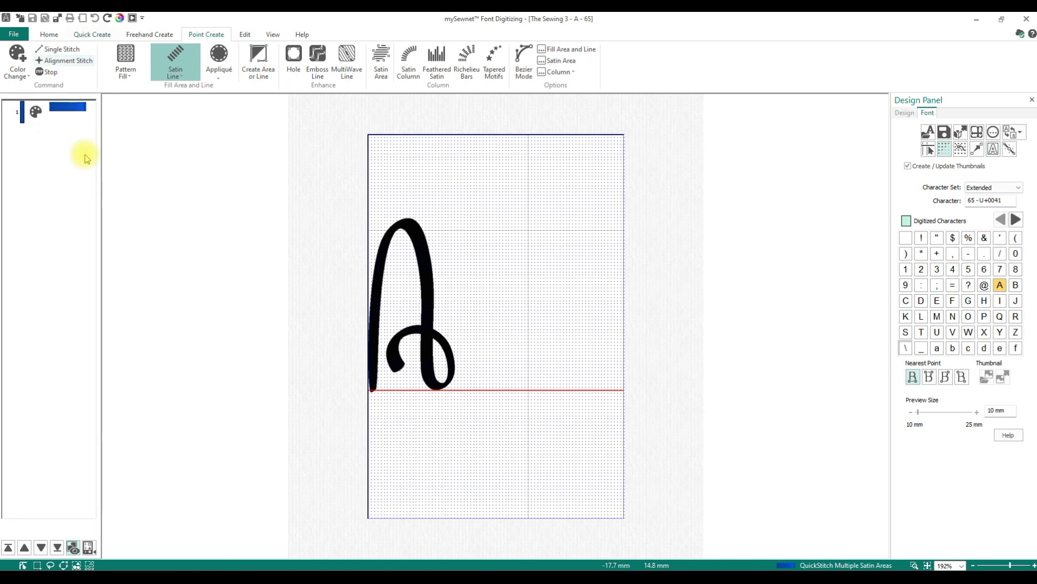
# - Try tracing the background letter A as a point-created satin line with Create Area or Line, then undo it
pyautogui.click(186, 74)
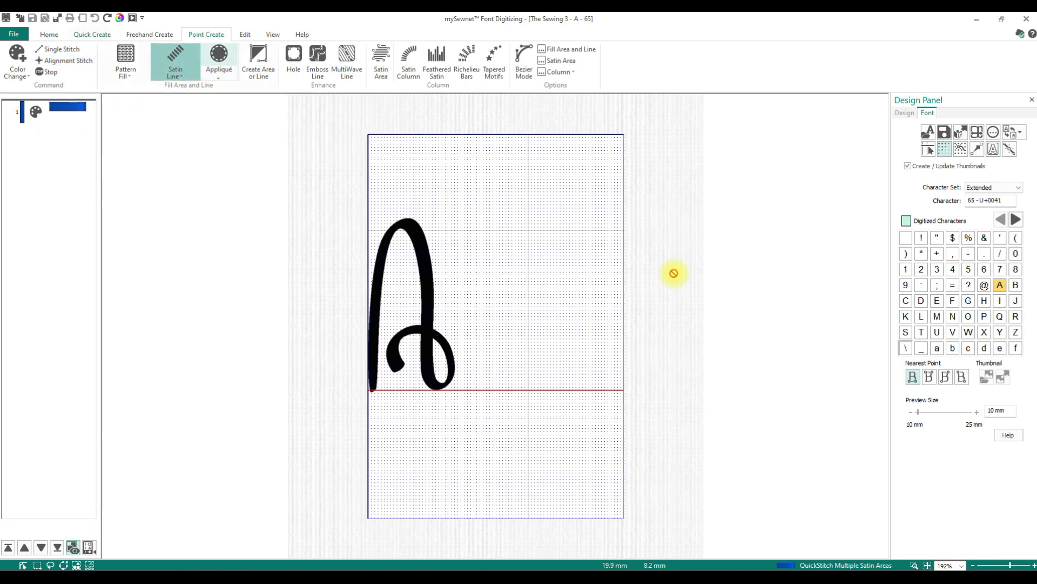
pyautogui.click(258, 61)
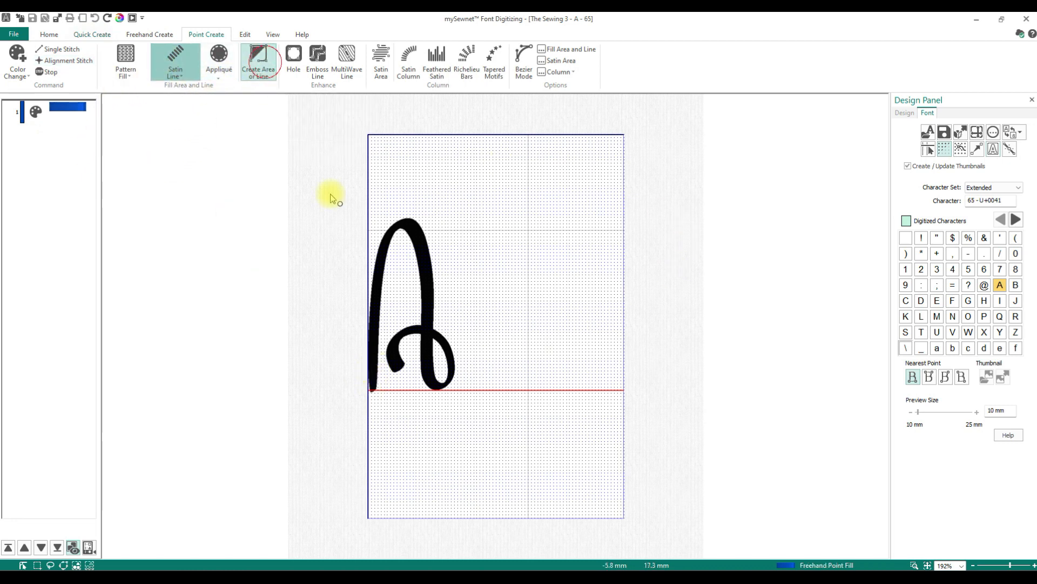
pyautogui.click(372, 388)
pyautogui.click(373, 343)
pyautogui.click(380, 267)
pyautogui.click(394, 228)
pyautogui.click(413, 229)
pyautogui.click(432, 274)
pyautogui.click(422, 264)
pyautogui.click(428, 319)
pyautogui.click(424, 361)
pyautogui.click(444, 387)
pyautogui.click(432, 384)
pyautogui.click(444, 385)
pyautogui.click(453, 366)
pyautogui.click(442, 341)
pyautogui.click(420, 329)
pyautogui.click(415, 342)
pyautogui.click(402, 334)
pyautogui.click(392, 360)
pyautogui.click(398, 367)
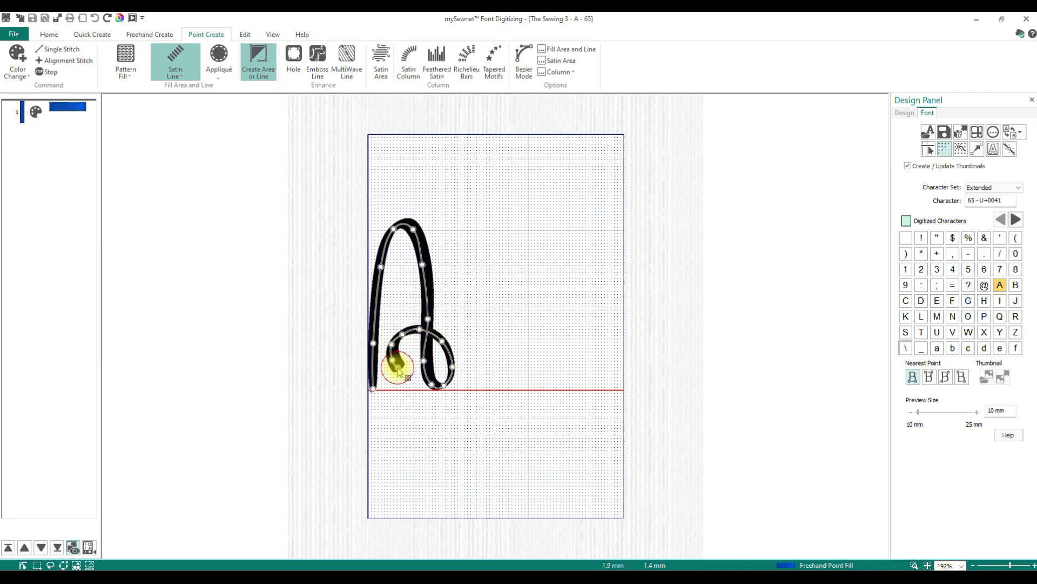
pyautogui.rightClick(480, 323)
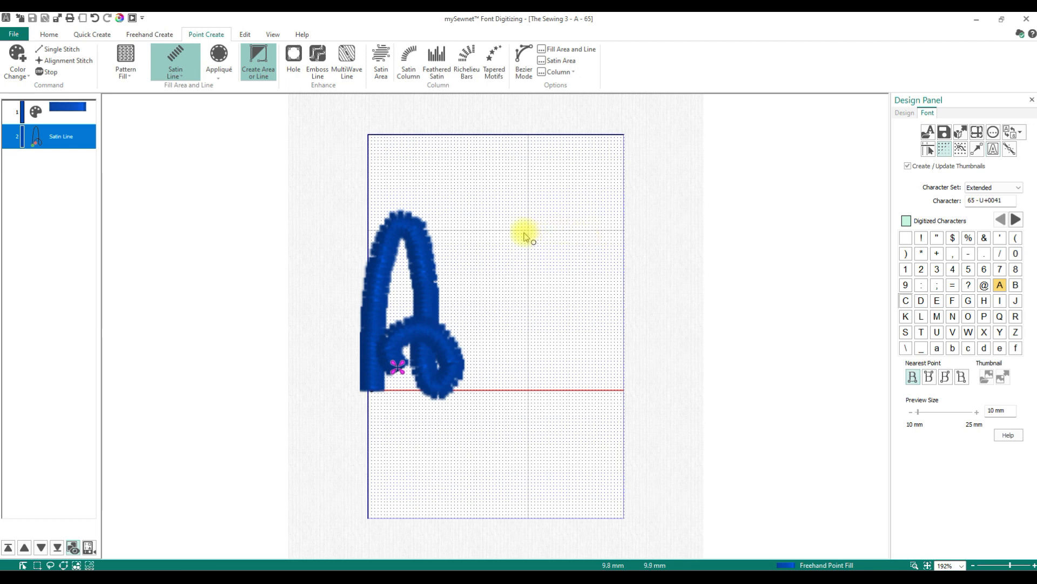
pyautogui.click(96, 21)
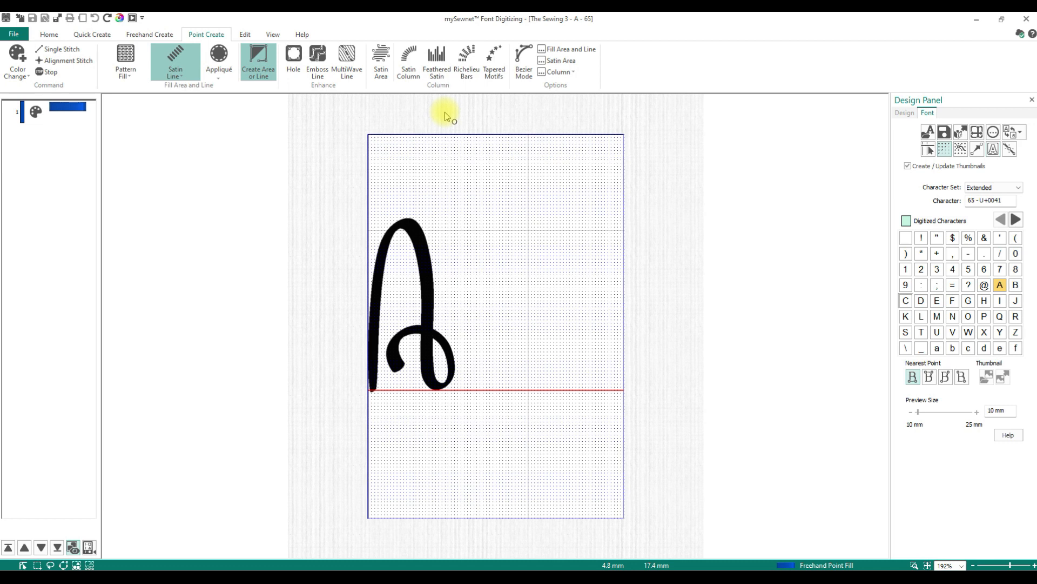
# - Digitize the letter A as a Satin Column by placing alternate points along both edges of its stroke and loop
pyautogui.click(414, 79)
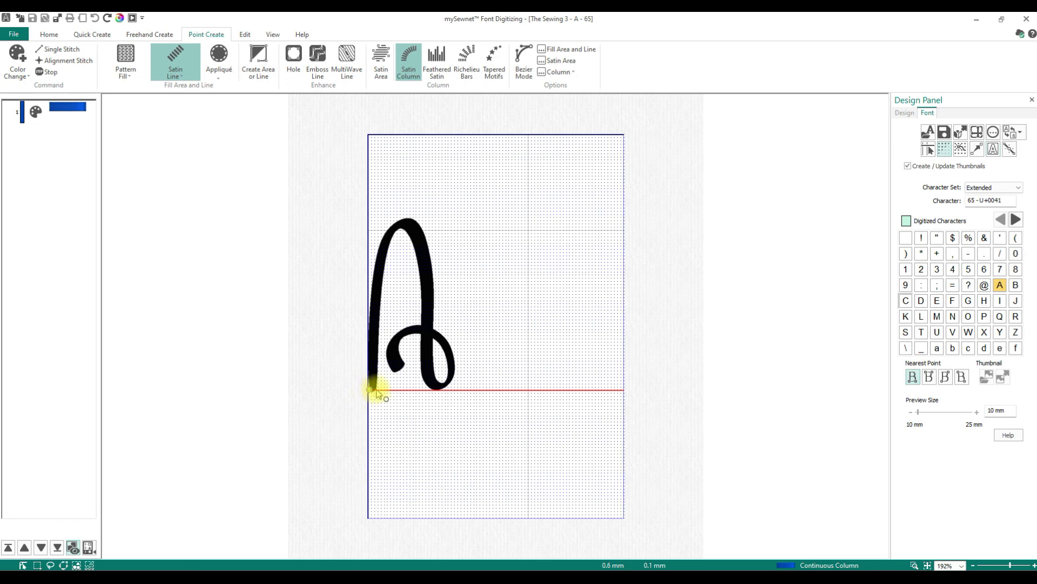
pyautogui.click(377, 390)
pyautogui.click(369, 369)
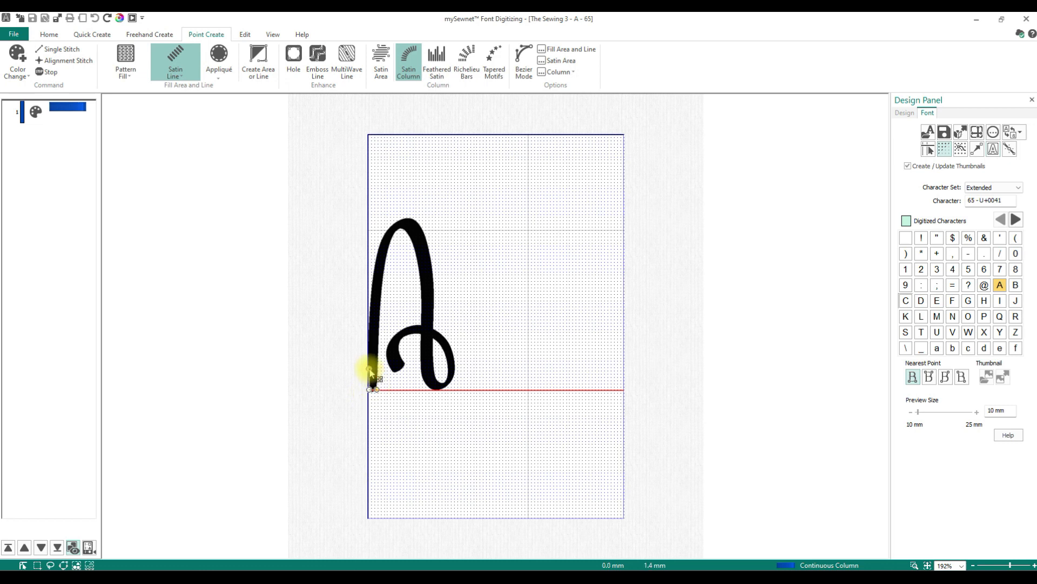
pyautogui.click(378, 368)
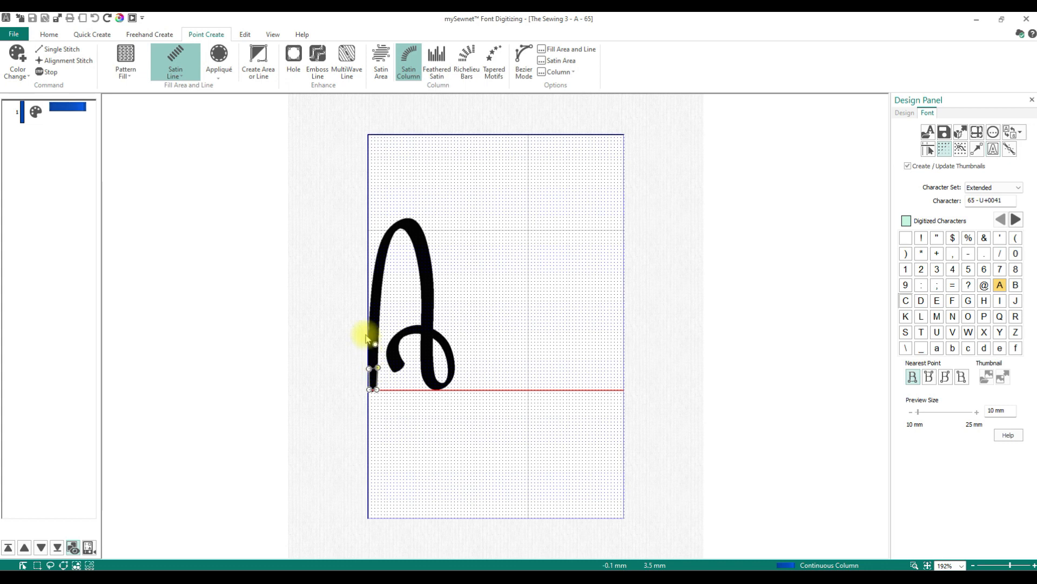
pyautogui.click(369, 334)
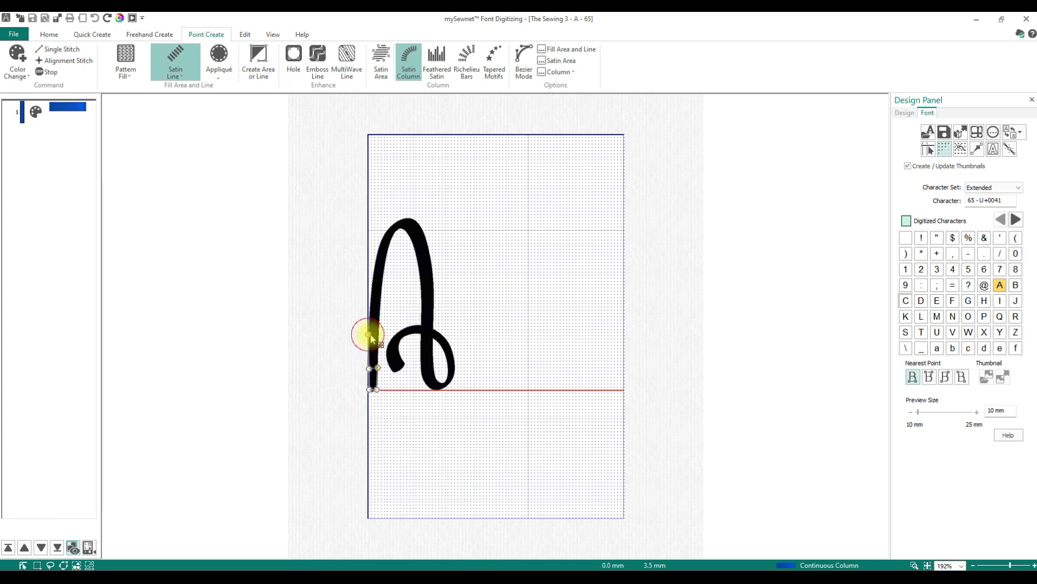
pyautogui.click(379, 332)
pyautogui.click(371, 304)
pyautogui.click(381, 303)
pyautogui.click(376, 261)
pyautogui.click(384, 261)
pyautogui.click(386, 234)
pyautogui.click(392, 235)
pyautogui.click(404, 219)
pyautogui.click(403, 226)
pyautogui.click(429, 248)
pyautogui.click(419, 252)
pyautogui.click(434, 281)
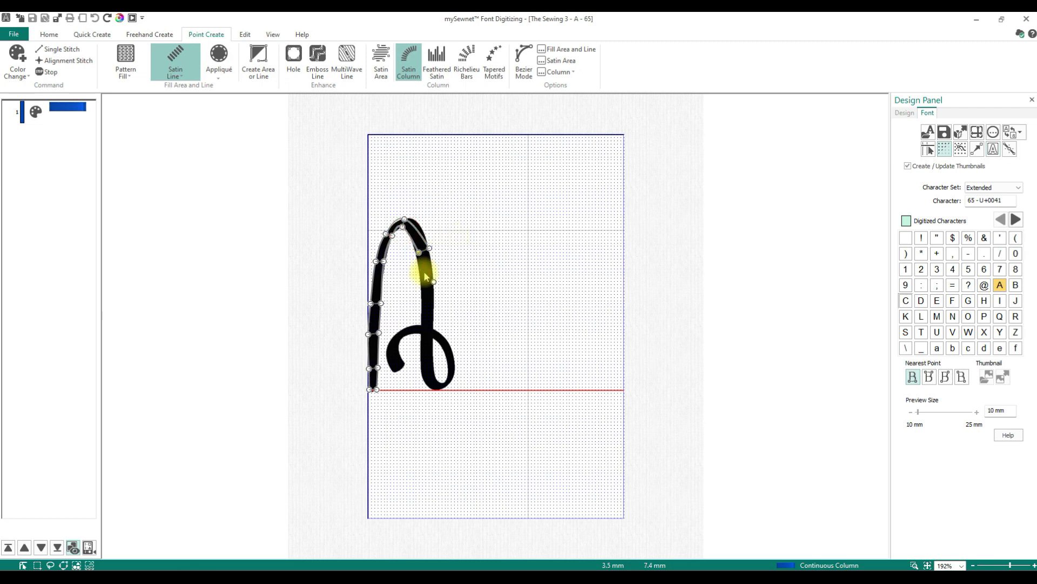
pyautogui.click(422, 286)
pyautogui.click(428, 321)
pyautogui.click(421, 329)
pyautogui.moveTo(428, 322); pyautogui.dragTo(431, 324)
pyautogui.click(422, 364)
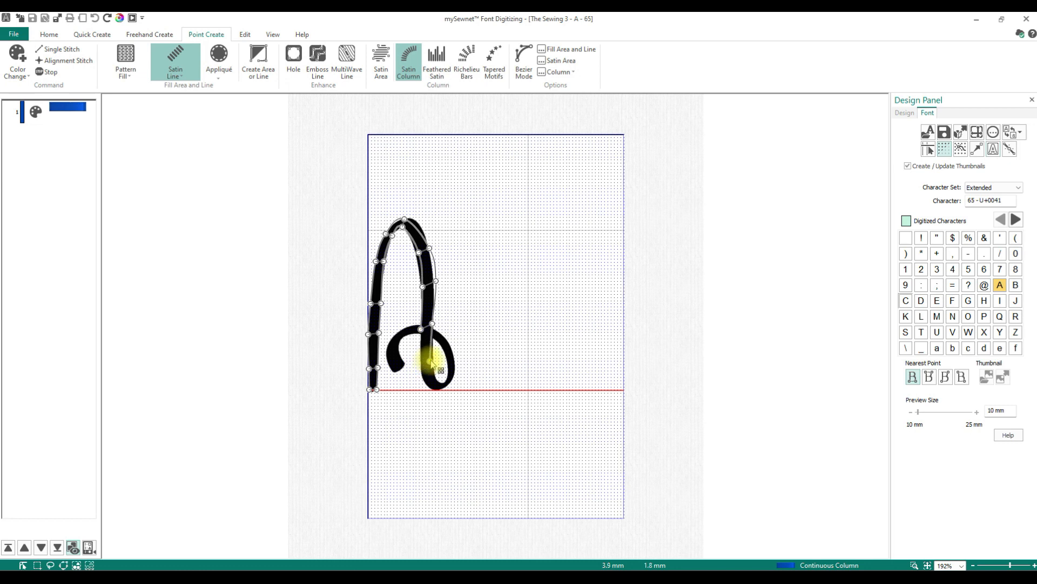
pyautogui.click(433, 359)
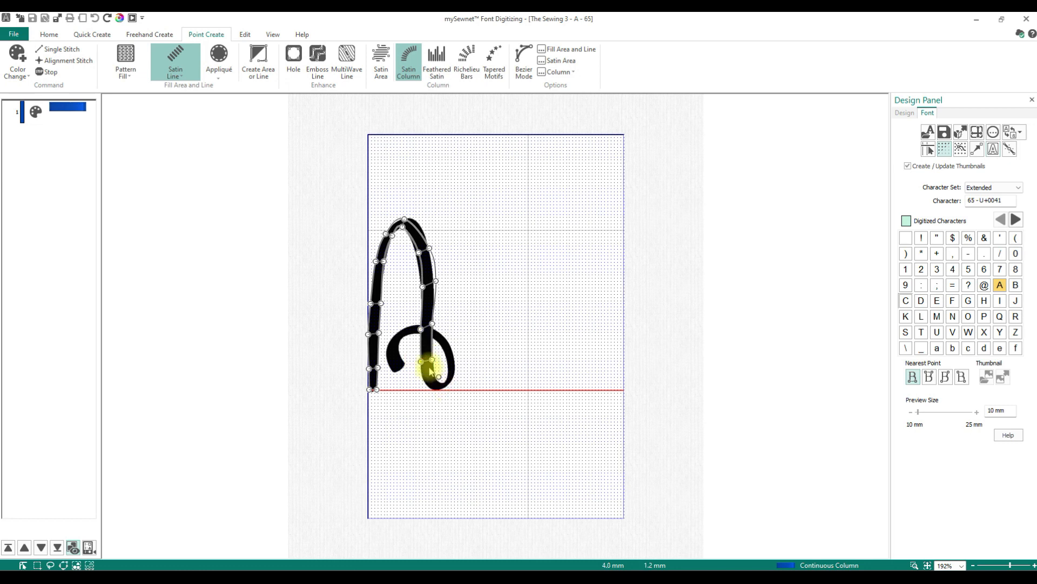
pyautogui.click(432, 385)
pyautogui.click(435, 374)
pyautogui.click(450, 382)
pyautogui.click(449, 367)
pyautogui.click(454, 357)
pyautogui.click(438, 343)
pyautogui.click(443, 330)
pyautogui.click(409, 333)
pyautogui.click(404, 327)
pyautogui.click(399, 349)
pyautogui.click(387, 350)
pyautogui.click(392, 371)
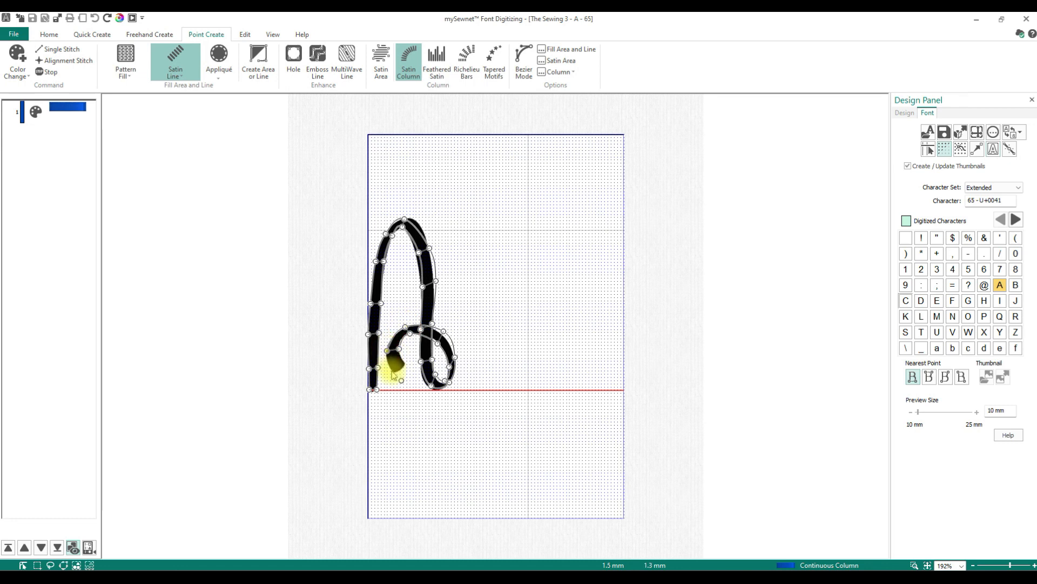
pyautogui.click(405, 363)
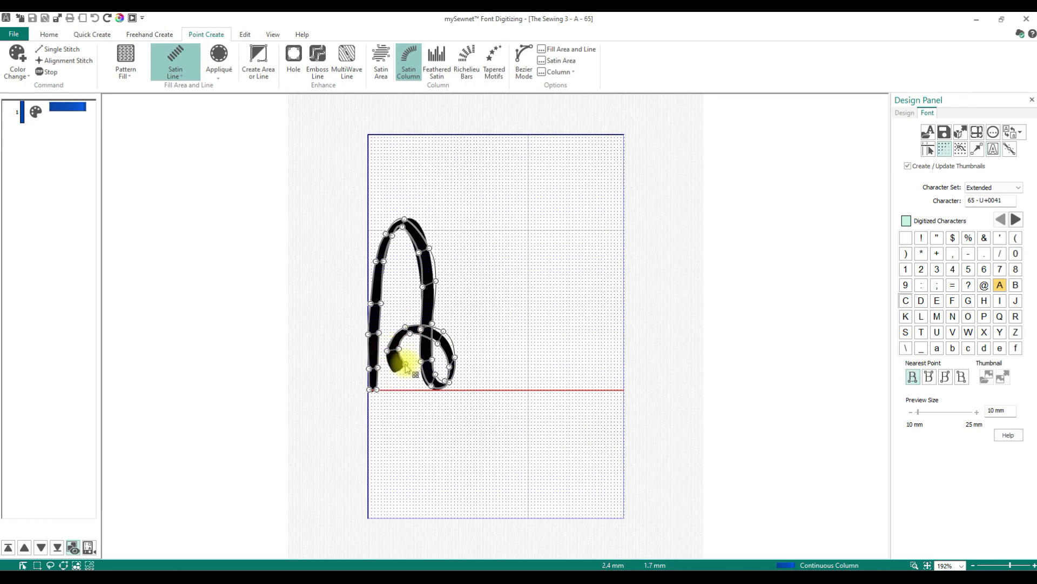
pyautogui.rightClick(523, 379)
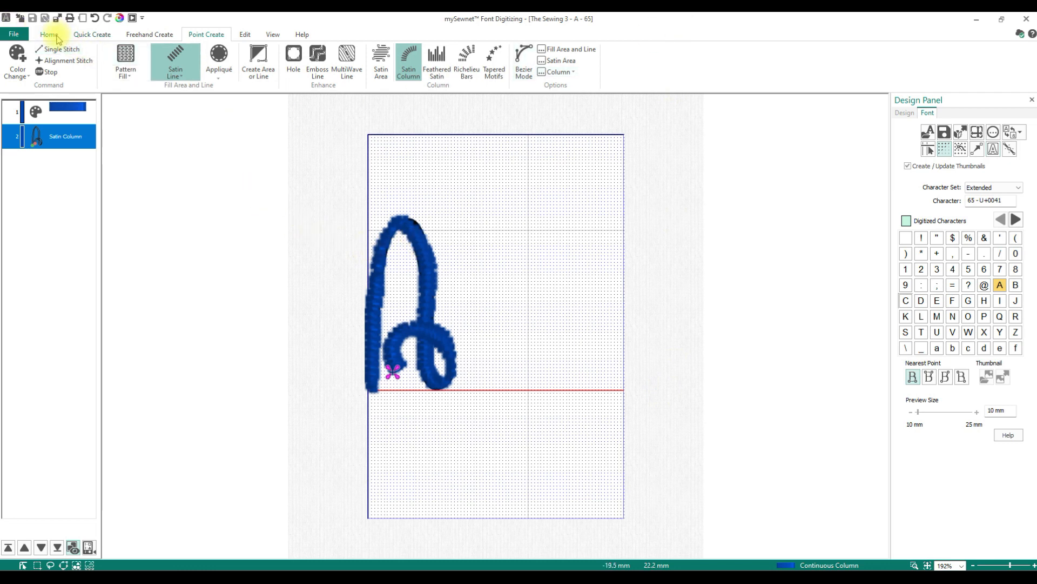
# - Reshape the satin column by moving edit points along the top and right stroke of the A
pyautogui.click(273, 34)
pyautogui.click(244, 59)
pyautogui.click(244, 72)
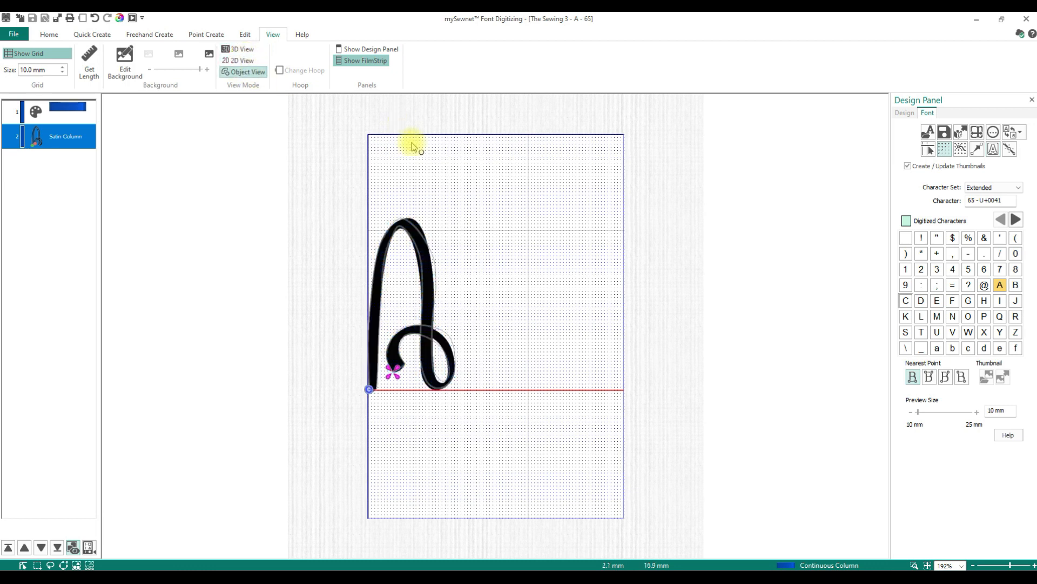
pyautogui.click(49, 35)
pyautogui.click(319, 58)
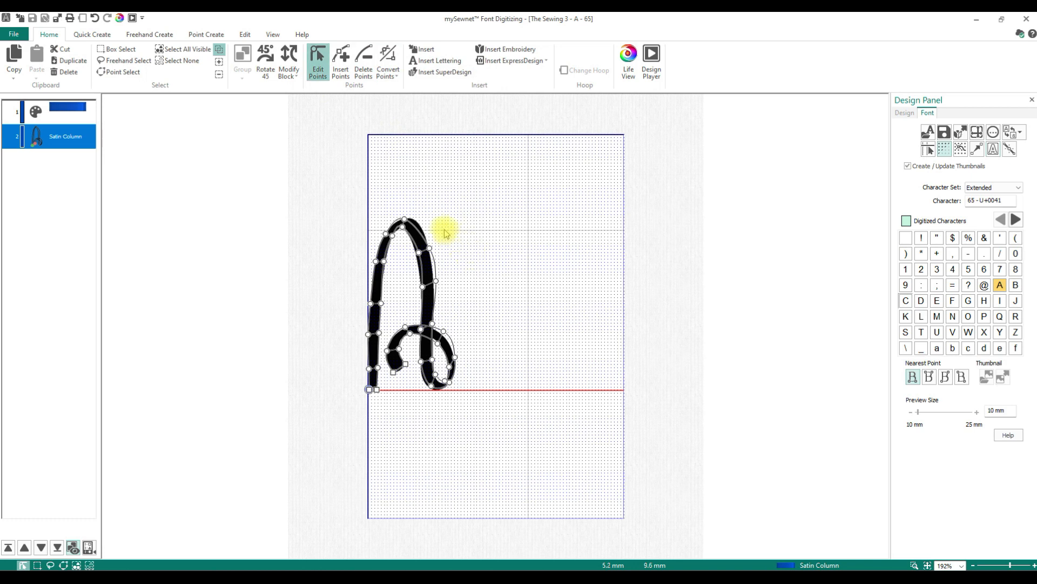
pyautogui.moveTo(404, 221); pyautogui.dragTo(418, 256)
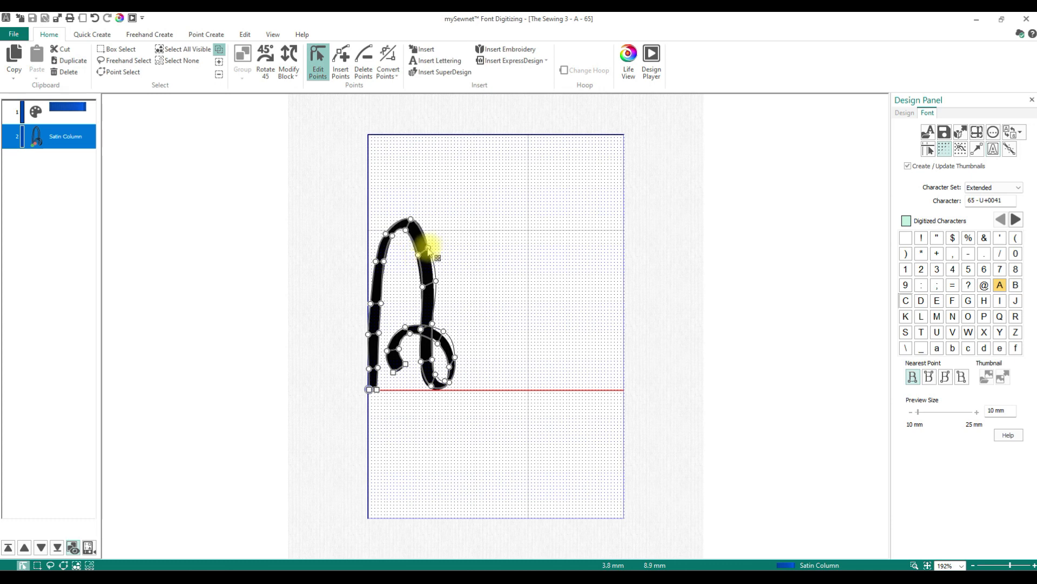
pyautogui.moveTo(423, 286); pyautogui.dragTo(434, 284)
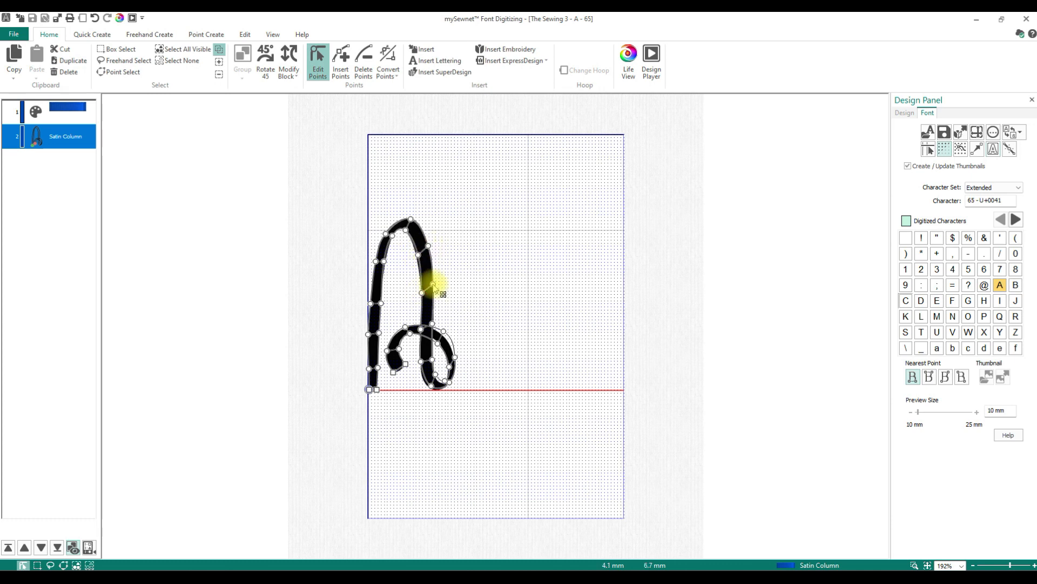
pyautogui.moveTo(418, 256); pyautogui.dragTo(429, 246)
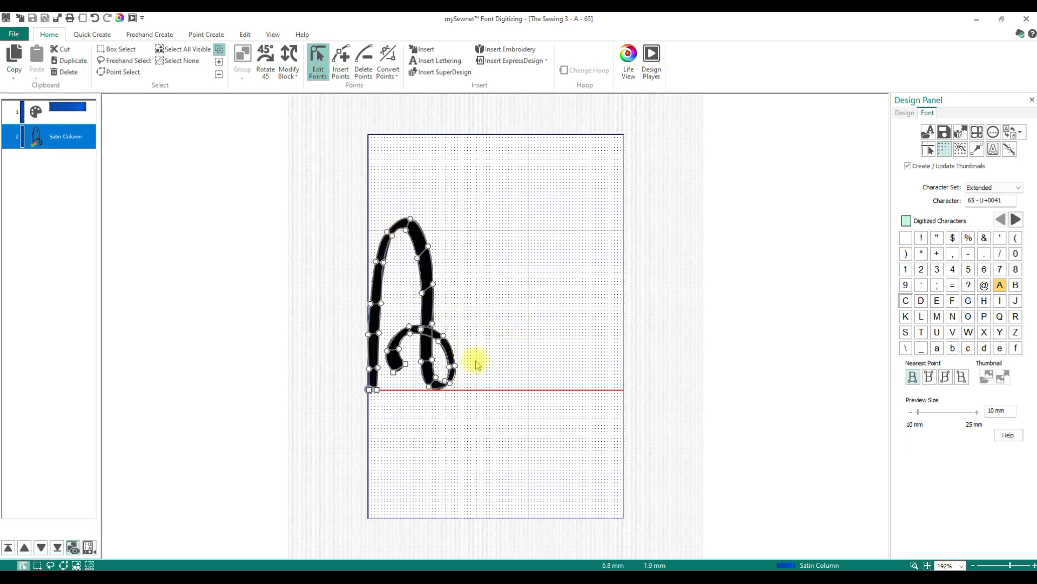
# - Preview the stitched satin column in 3D view and in Life View
pyautogui.click(270, 35)
pyautogui.click(235, 50)
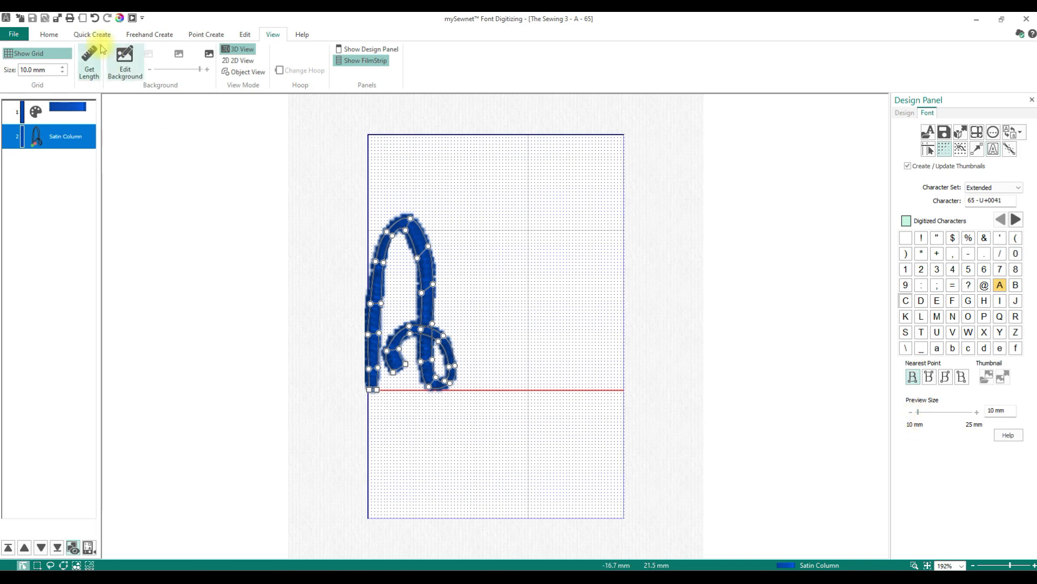
pyautogui.click(120, 18)
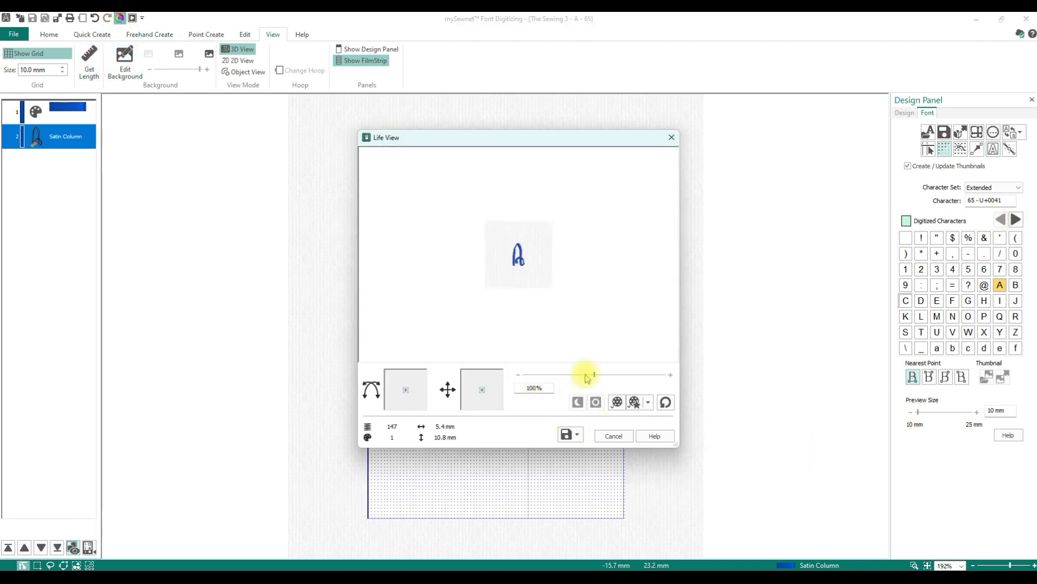
pyautogui.moveTo(595, 373); pyautogui.dragTo(646, 371)
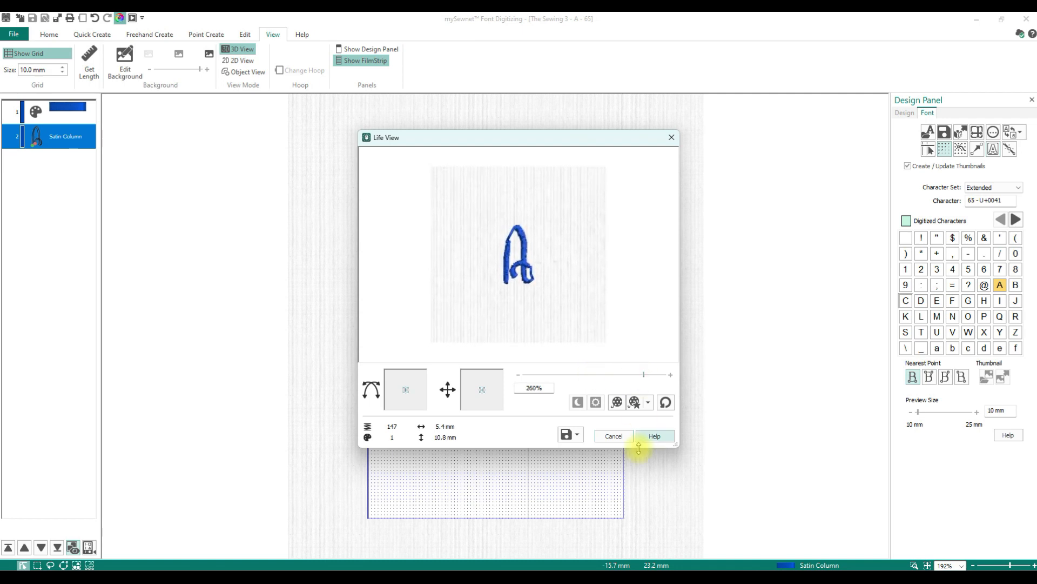
pyautogui.click(620, 435)
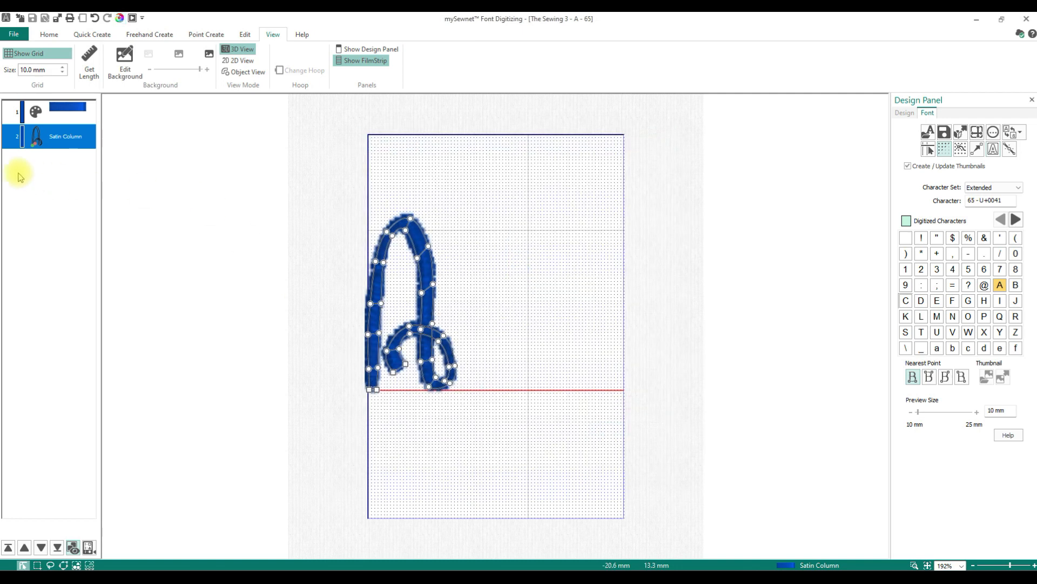
# - Set the satin column's density to 2 in its properties and apply it
pyautogui.rightClick(92, 132)
pyautogui.click(124, 325)
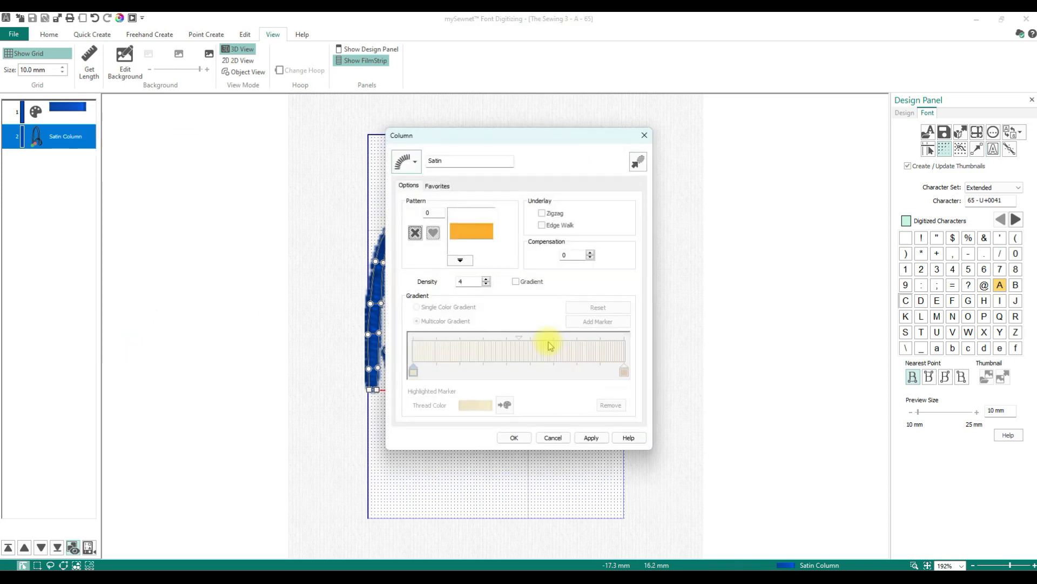
pyautogui.click(486, 278)
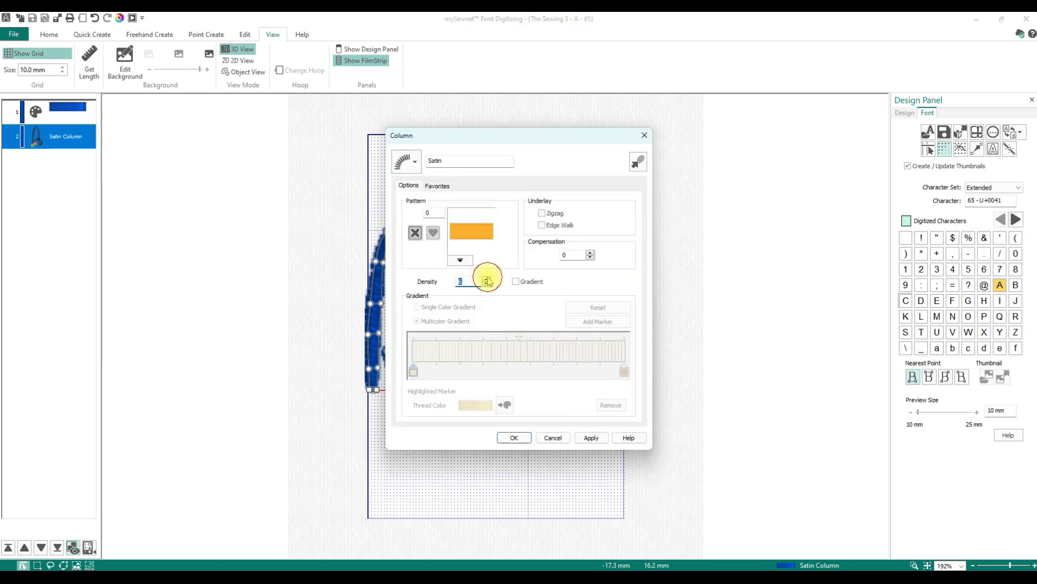
pyautogui.click(486, 284)
pyautogui.click(486, 284)
pyautogui.click(486, 284)
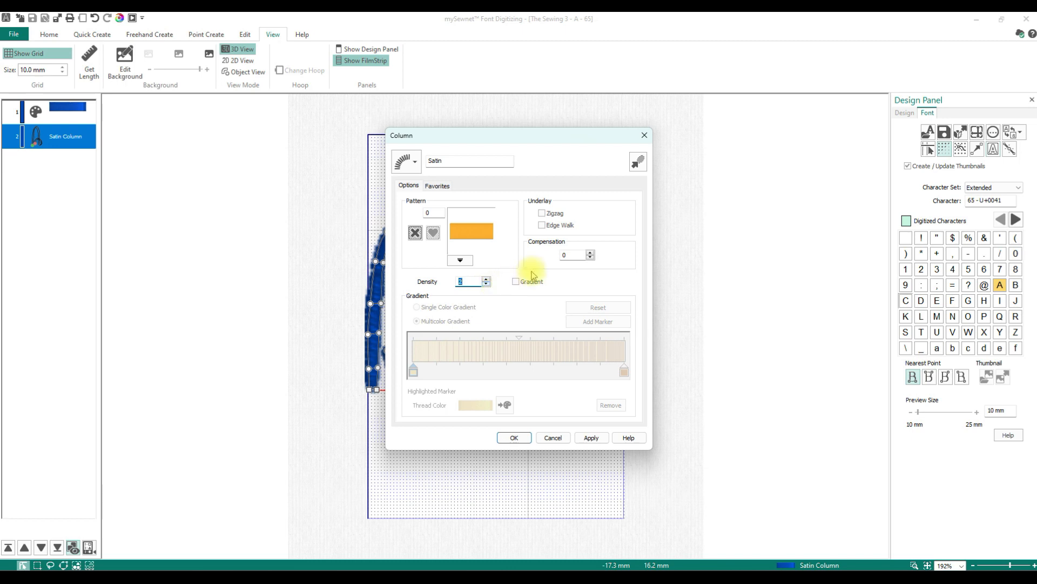
pyautogui.click(592, 437)
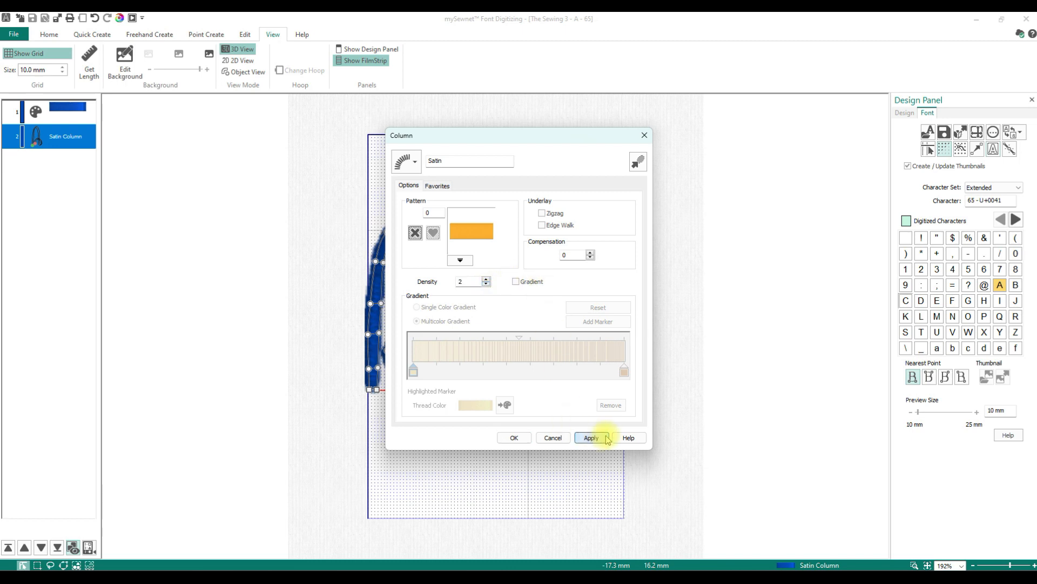
pyautogui.click(511, 437)
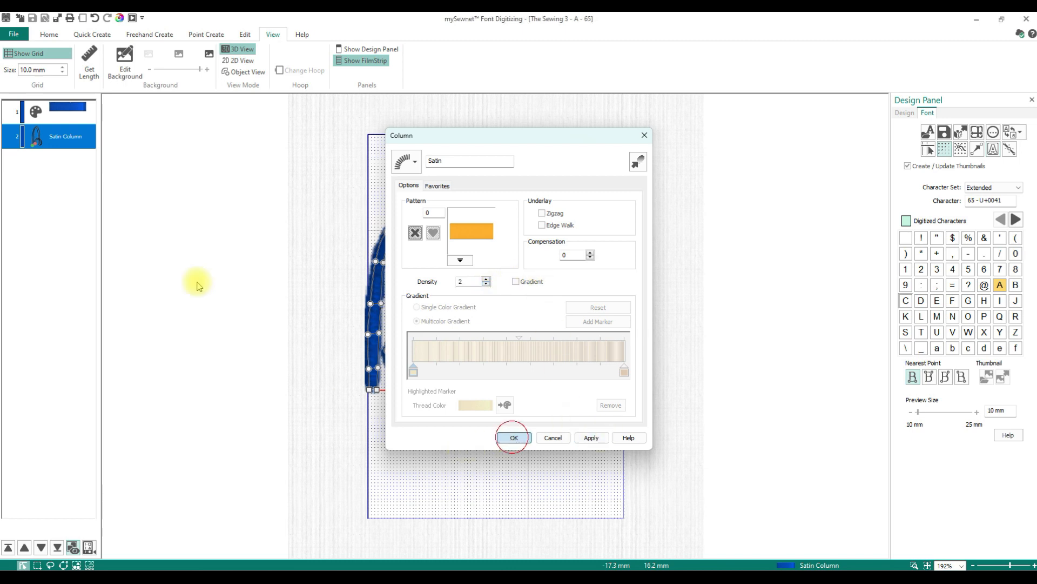
# - Preview the stitched A in Life View, zooming in to 299%
pyautogui.click(120, 18)
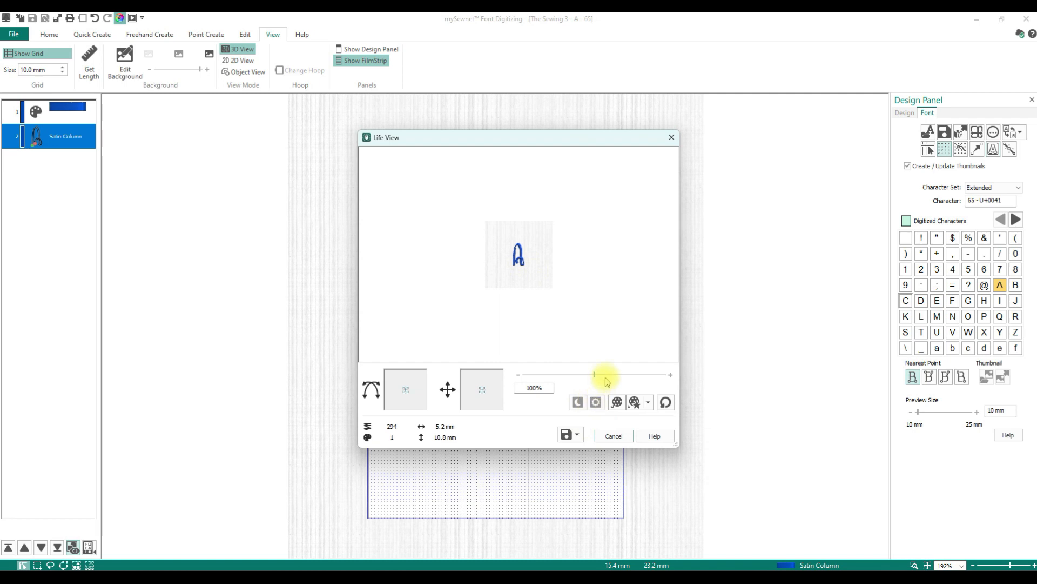
pyautogui.moveTo(594, 373); pyautogui.dragTo(651, 375)
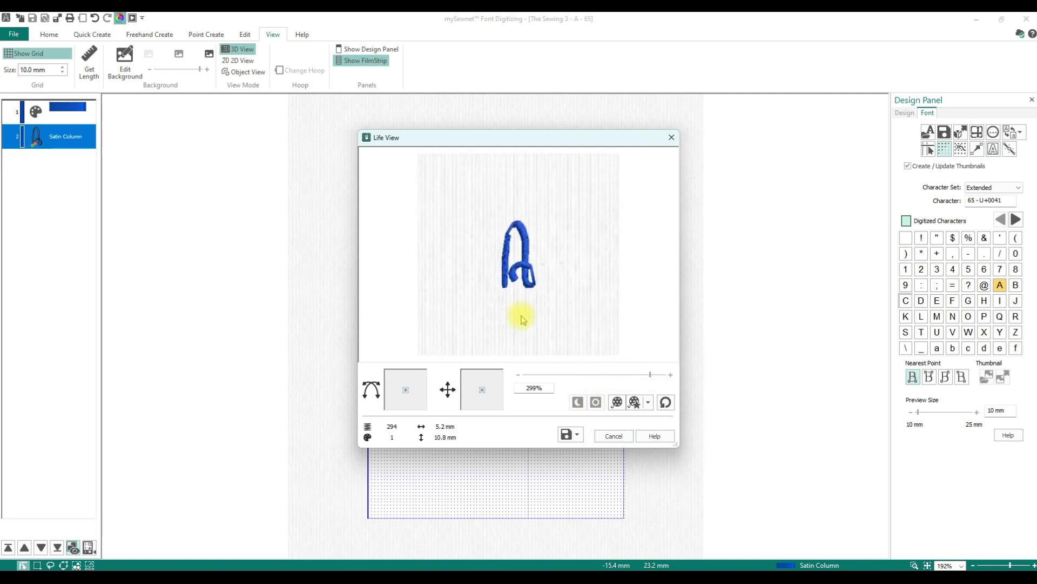
pyautogui.click(619, 441)
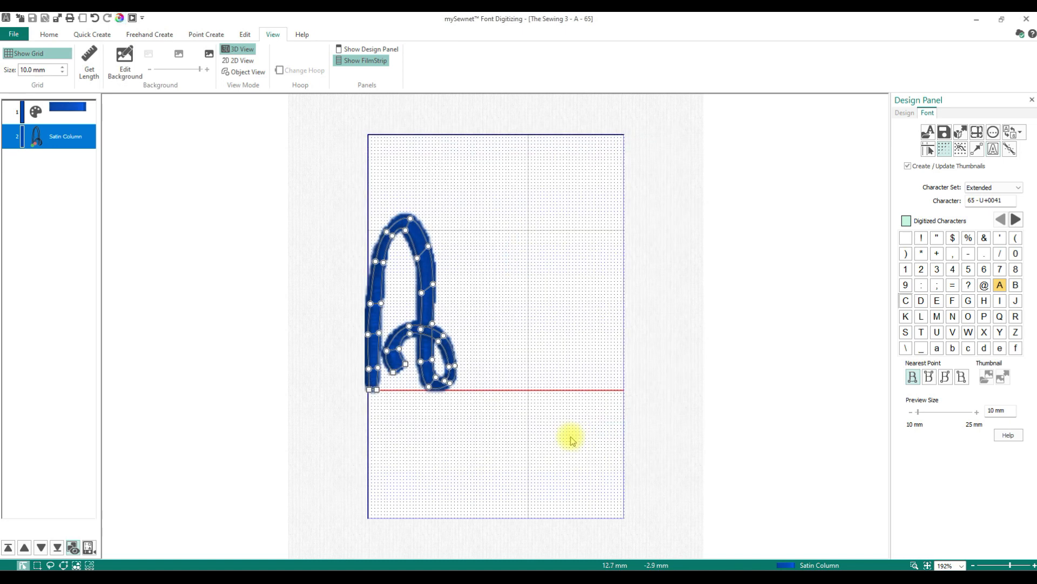
# - Move an edit point upward on the A's left stroke and check the result in Life View
pyautogui.moveTo(376, 262); pyautogui.dragTo(388, 227)
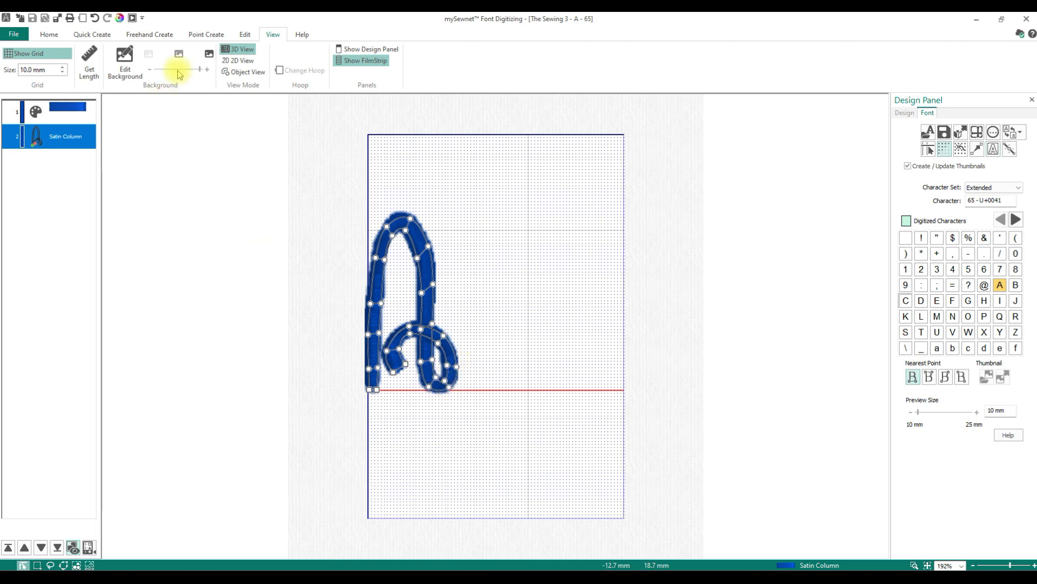
pyautogui.click(119, 18)
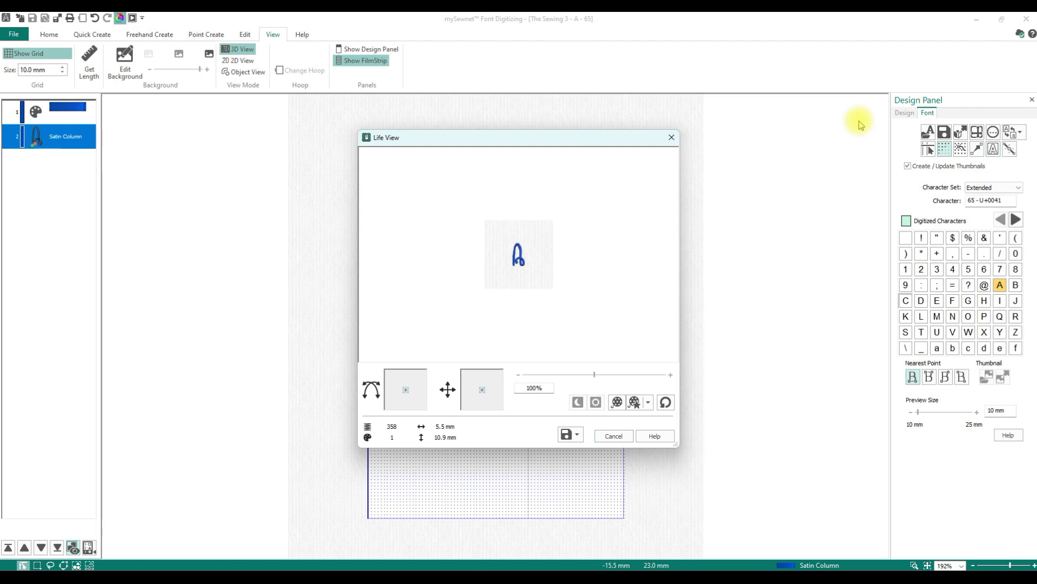
pyautogui.click(612, 436)
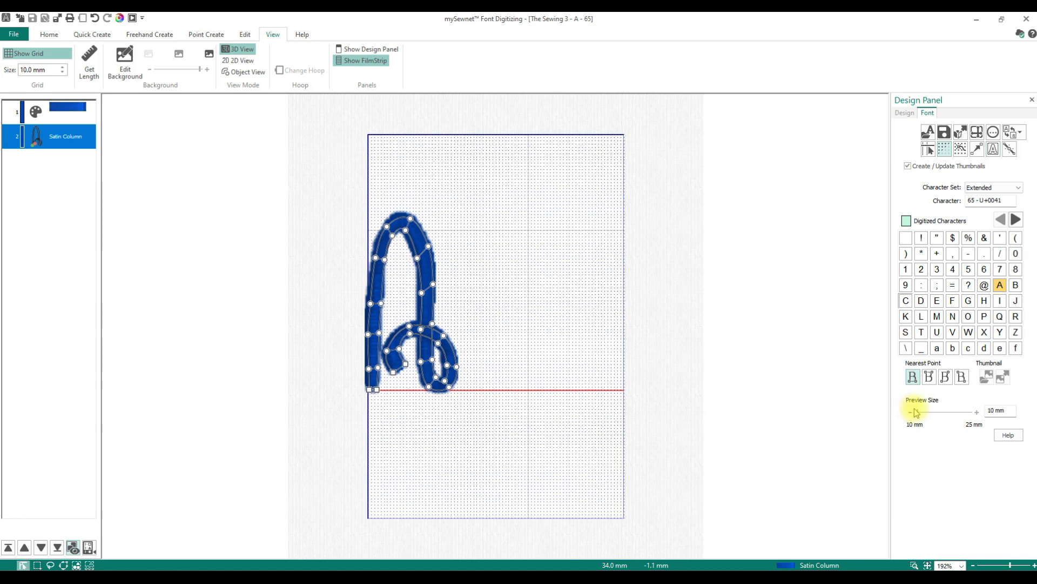
# - Set the character preview size to 12 mm and check the A in Life View
pyautogui.moveTo(924, 413); pyautogui.dragTo(925, 414)
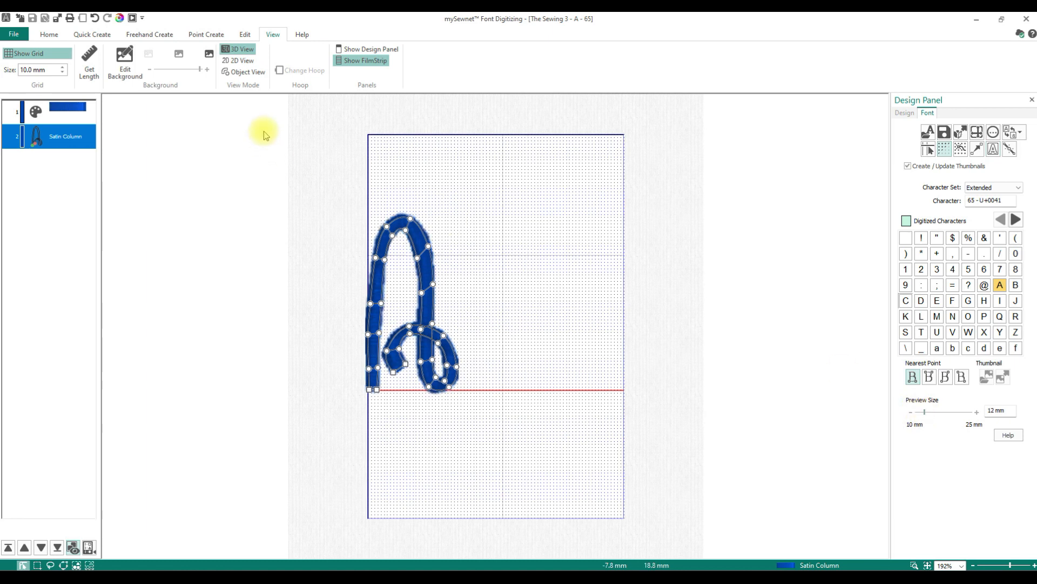
pyautogui.click(119, 18)
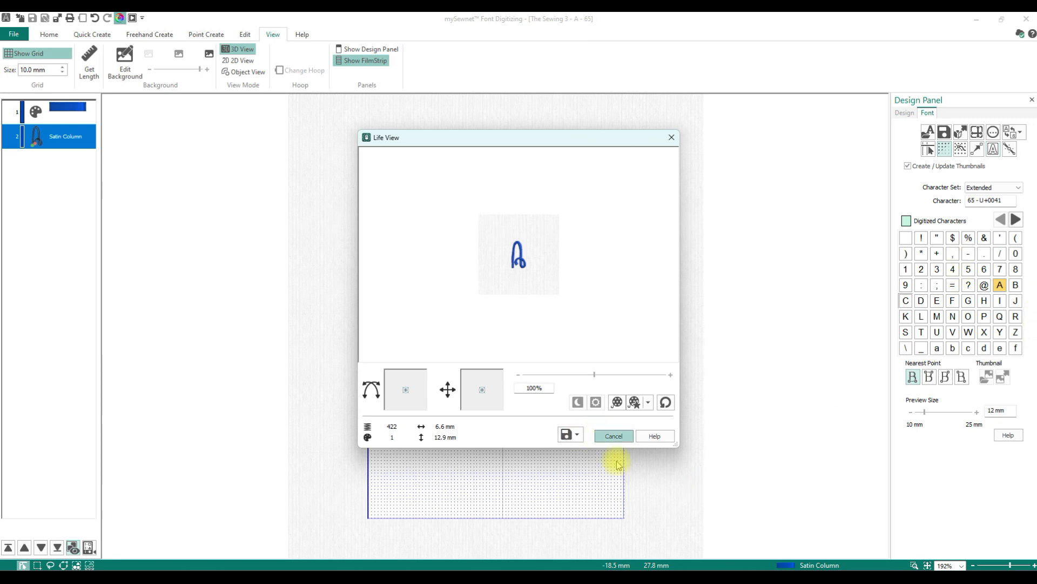
pyautogui.click(613, 436)
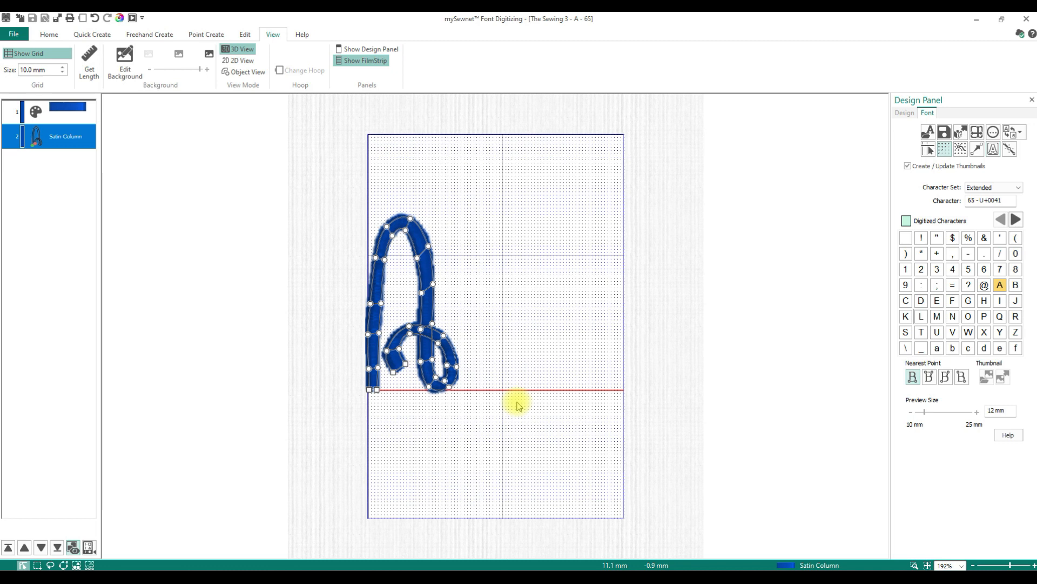
# - Switch to character B, saving the modifications to A
pyautogui.click(1016, 286)
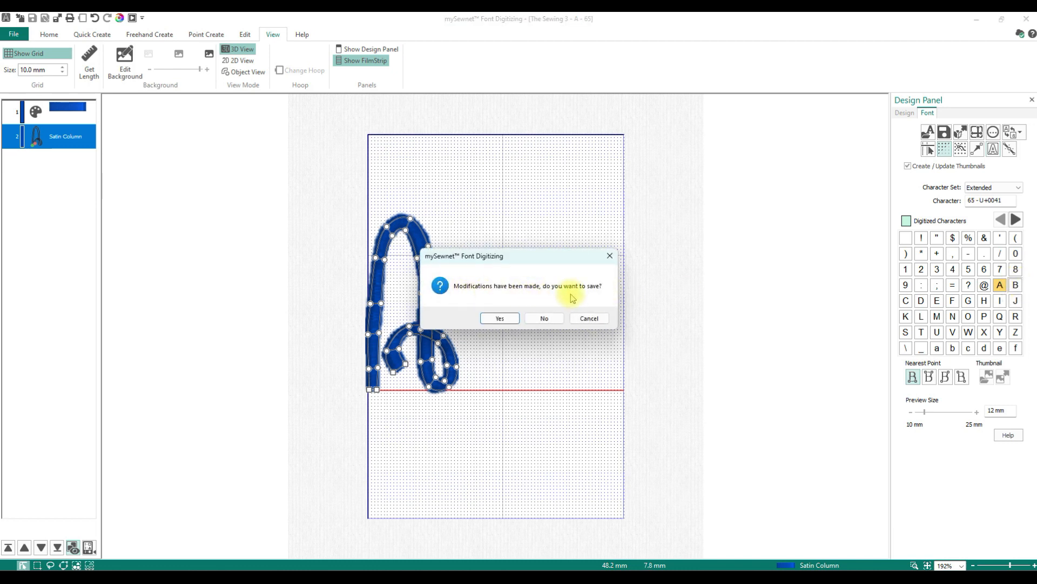
pyautogui.click(503, 318)
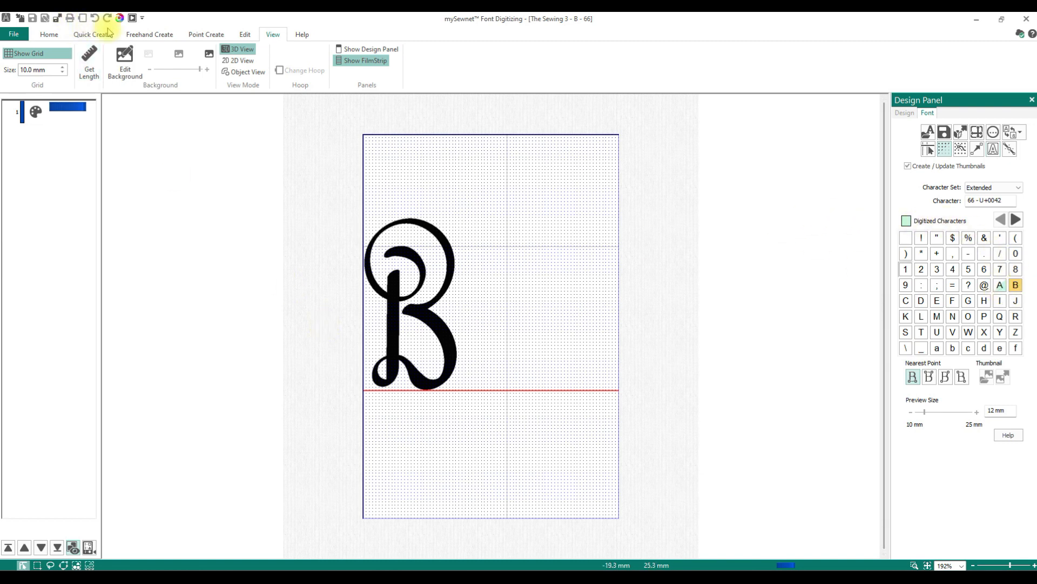
# - Start a Satin Column on the B's top curl, placing alternate points along both edges of the spiral
pyautogui.click(211, 35)
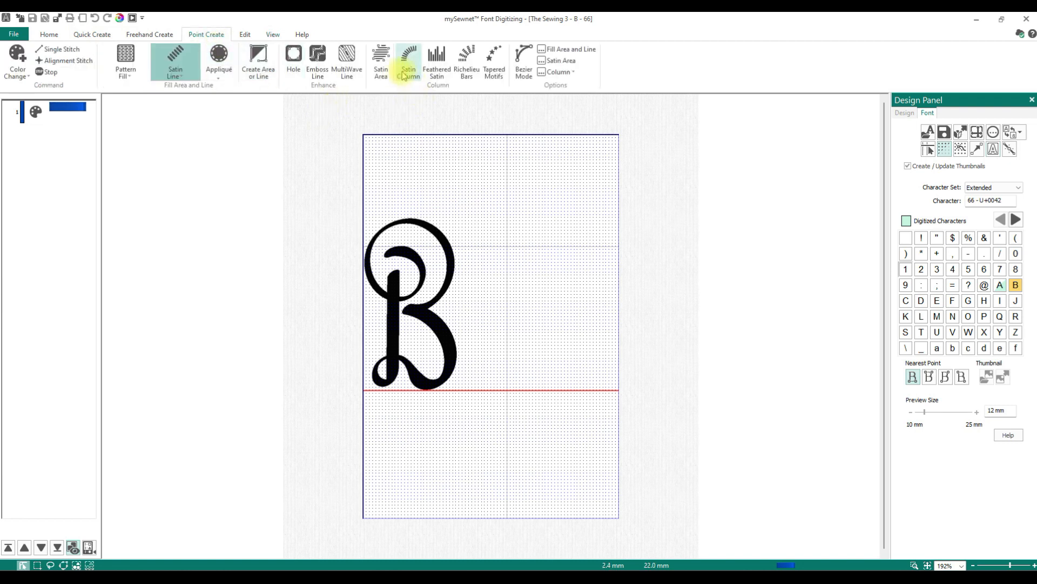
pyautogui.click(408, 75)
pyautogui.click(380, 65)
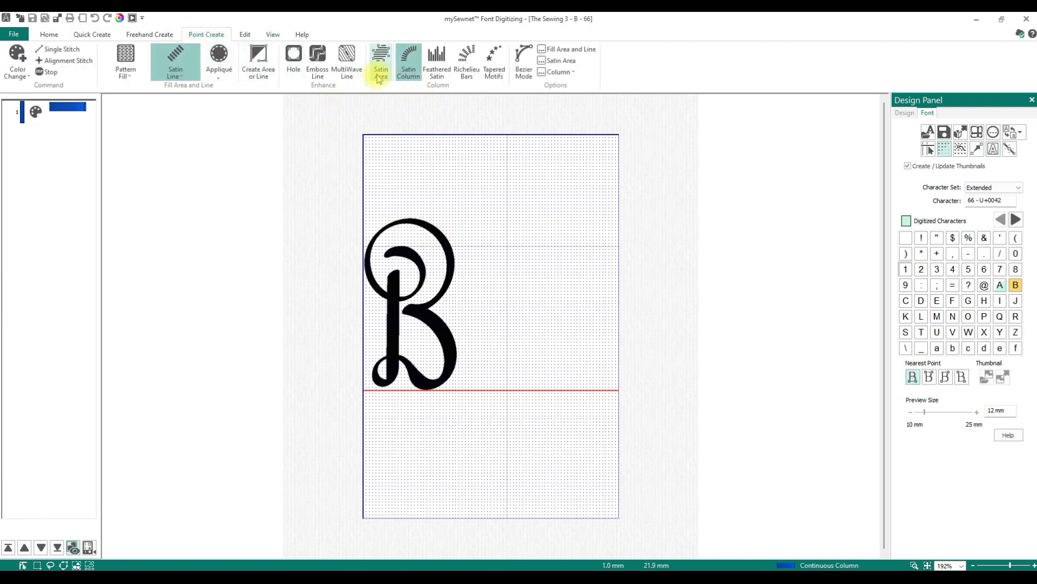
pyautogui.click(385, 254)
pyautogui.click(397, 256)
pyautogui.click(408, 246)
pyautogui.click(411, 262)
pyautogui.click(421, 259)
pyautogui.click(419, 270)
pyautogui.click(426, 274)
pyautogui.click(411, 288)
pyautogui.click(416, 291)
pyautogui.click(399, 295)
pyautogui.click(393, 299)
pyautogui.click(381, 282)
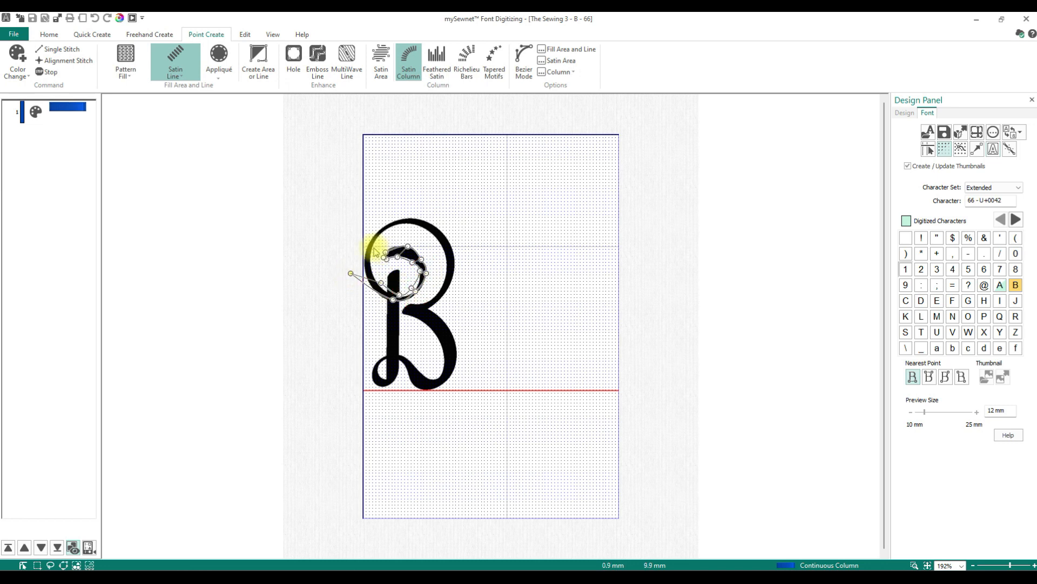
pyautogui.click(365, 277)
pyautogui.click(368, 242)
pyautogui.click(395, 227)
pyautogui.click(398, 216)
pyautogui.click(425, 231)
pyautogui.click(434, 227)
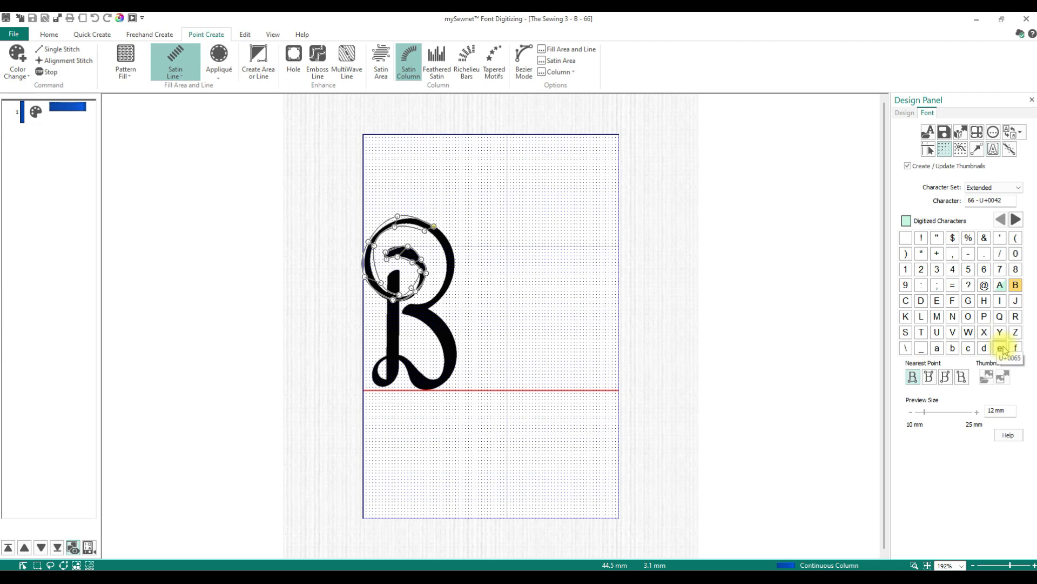
pyautogui.click(422, 317)
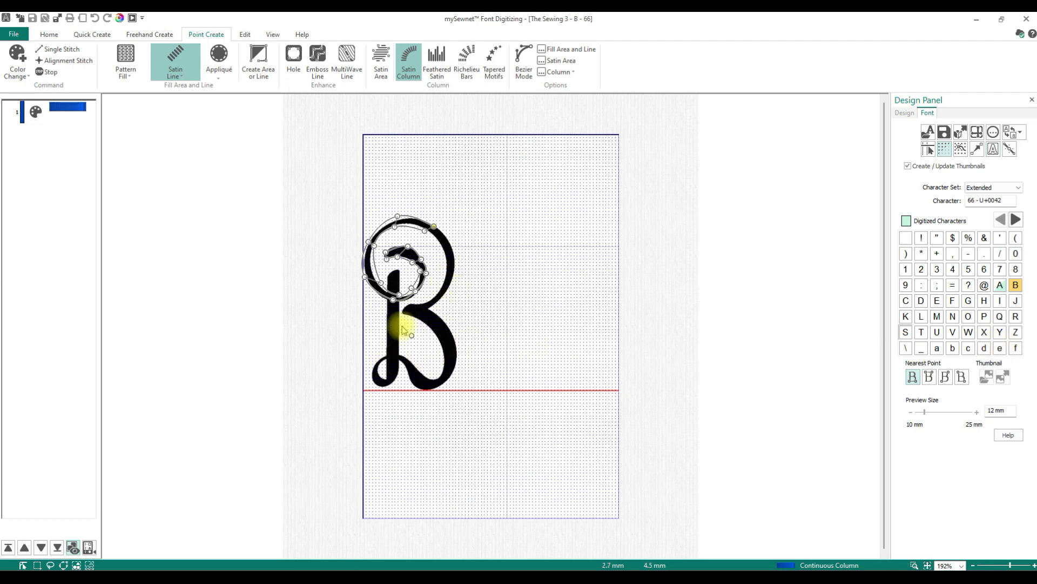
# - Delete the placed column points one by one
pyautogui.press('BackSpace')
pyautogui.press('BackSpace')
pyautogui.press('BackSpace')
pyautogui.press('BackSpace')
pyautogui.press('BackSpace')
pyautogui.press('BackSpace')
pyautogui.press('BackSpace')
pyautogui.press('BackSpace')
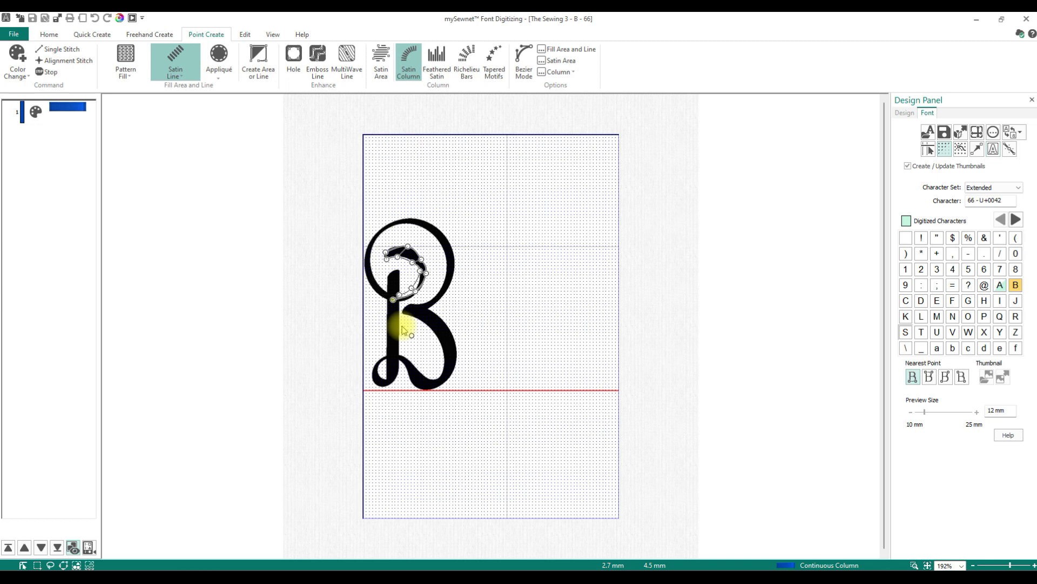
pyautogui.press('BackSpace')
pyautogui.press('BackSpace')
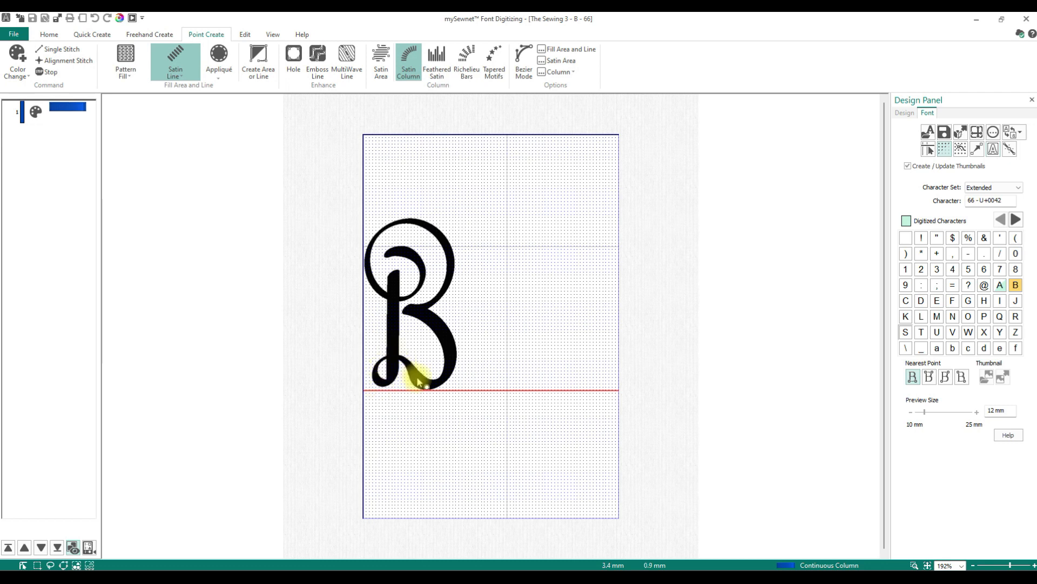
# - Digitize the B's spiral curl as a Satin Column, placing alternate edge points from the centre outward and down to the stem
pyautogui.click(385, 260)
pyautogui.click(385, 251)
pyautogui.click(399, 256)
pyautogui.click(403, 249)
pyautogui.click(414, 259)
pyautogui.click(423, 261)
pyautogui.click(418, 280)
pyautogui.click(424, 287)
pyautogui.click(412, 289)
pyautogui.click(411, 295)
pyautogui.click(387, 292)
pyautogui.click(379, 291)
pyautogui.click(374, 277)
pyautogui.click(367, 277)
pyautogui.click(378, 264)
pyautogui.click(366, 249)
pyautogui.click(393, 232)
pyautogui.click(384, 221)
pyautogui.click(419, 226)
pyautogui.click(433, 218)
pyautogui.click(439, 241)
pyautogui.click(455, 246)
pyautogui.click(448, 266)
pyautogui.click(457, 269)
pyautogui.click(443, 280)
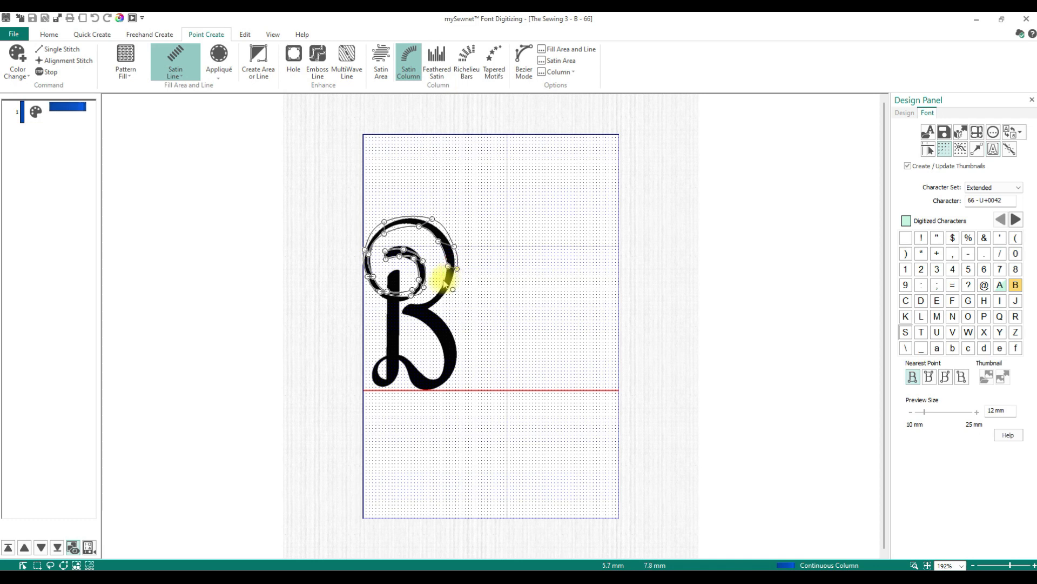
pyautogui.click(457, 300)
pyautogui.click(449, 288)
pyautogui.click(435, 295)
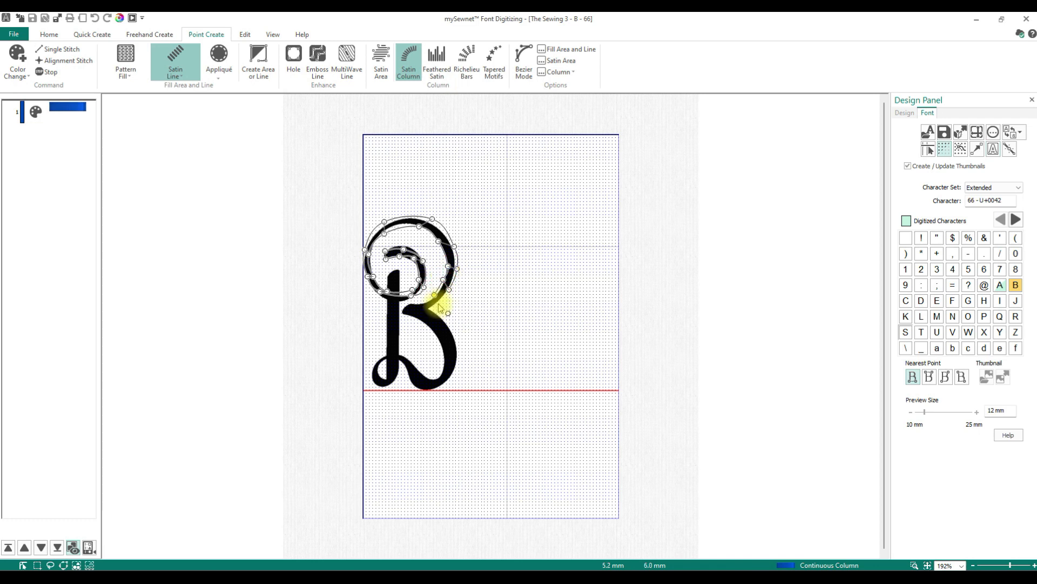
pyautogui.click(439, 303)
pyautogui.click(422, 302)
pyautogui.click(413, 309)
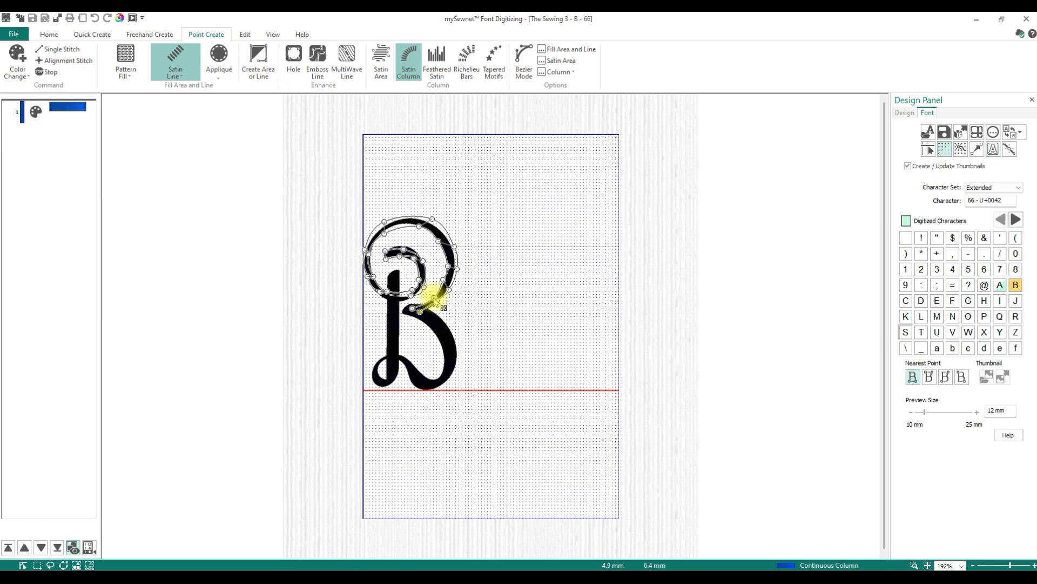
pyautogui.click(436, 300)
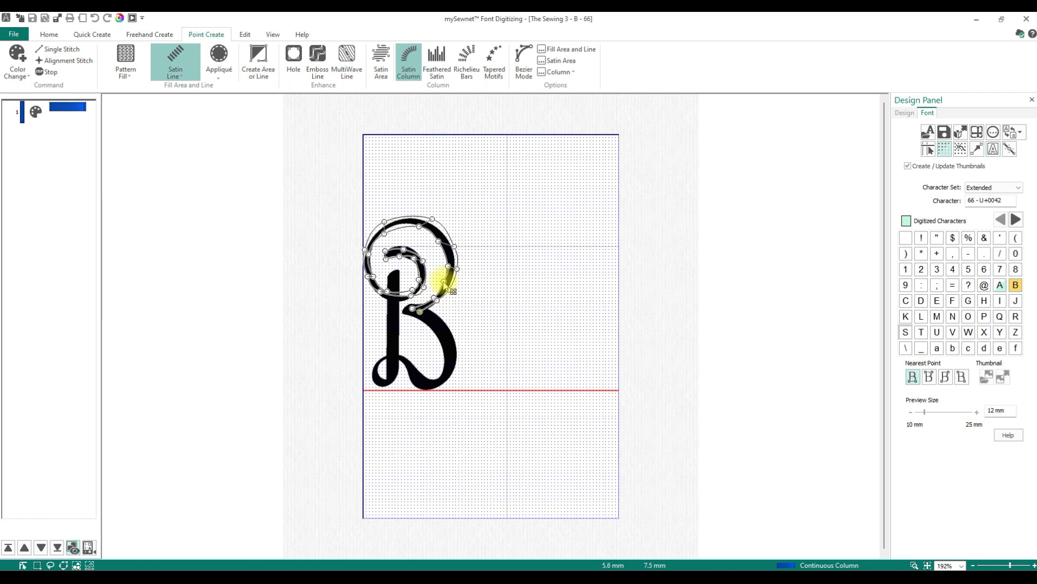
pyautogui.click(449, 287)
# - Adjust edge points on the curl and finish the satin column
pyautogui.moveTo(454, 247); pyautogui.dragTo(450, 241)
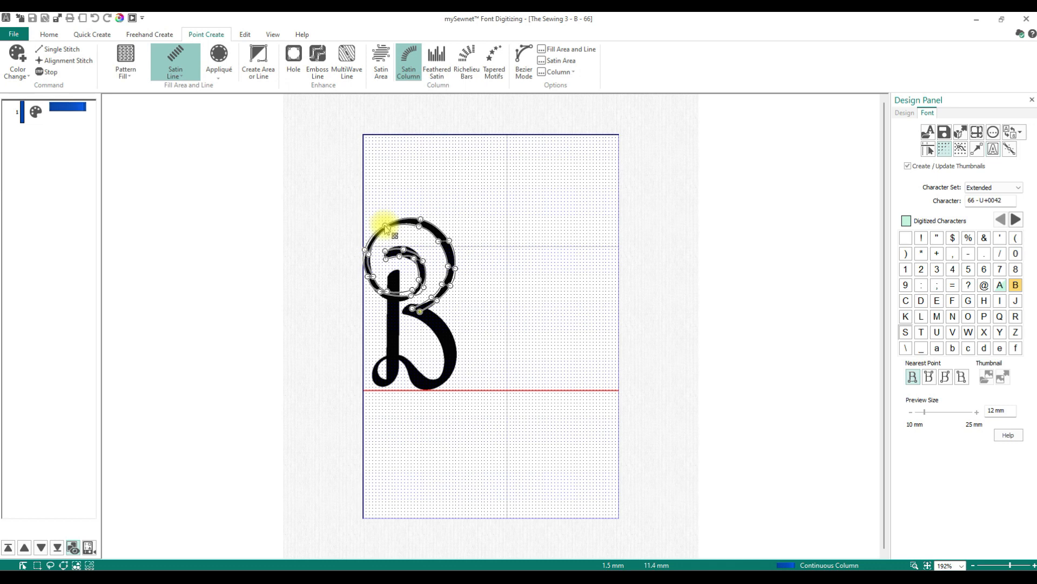
pyautogui.click(364, 251)
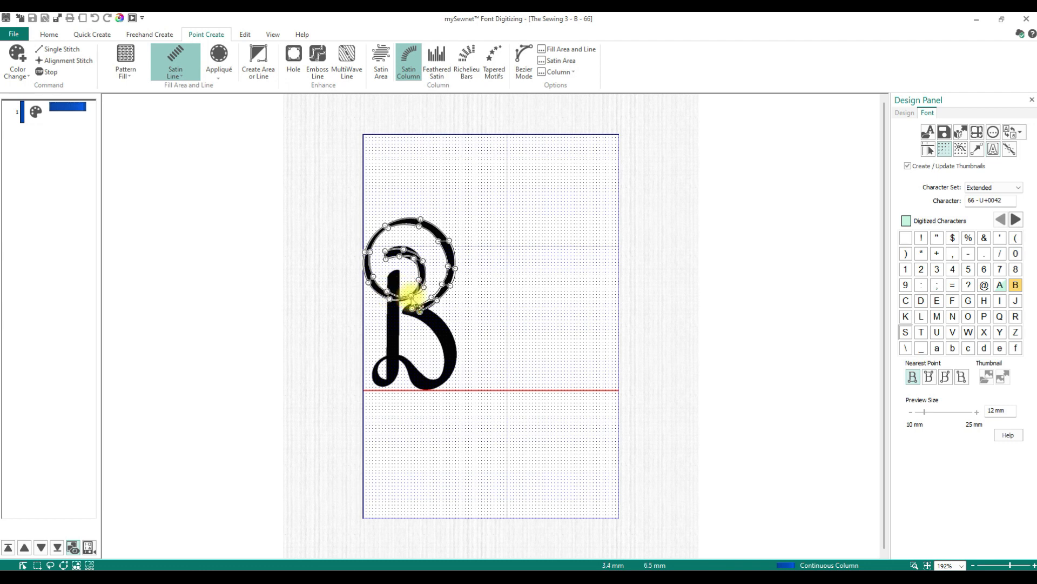
pyautogui.click(410, 296)
pyautogui.moveTo(411, 292); pyautogui.dragTo(408, 295)
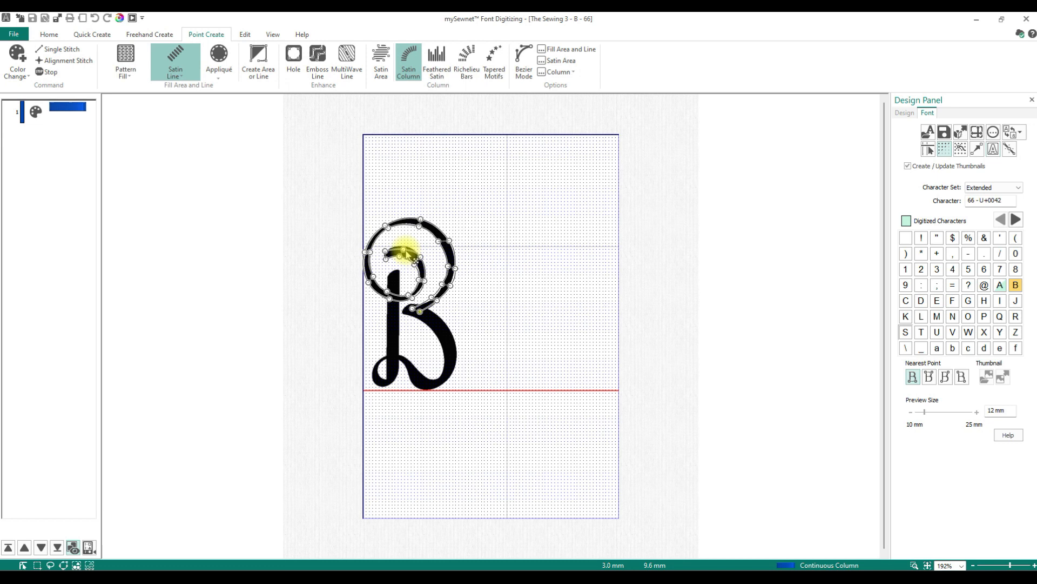
pyautogui.click(405, 250)
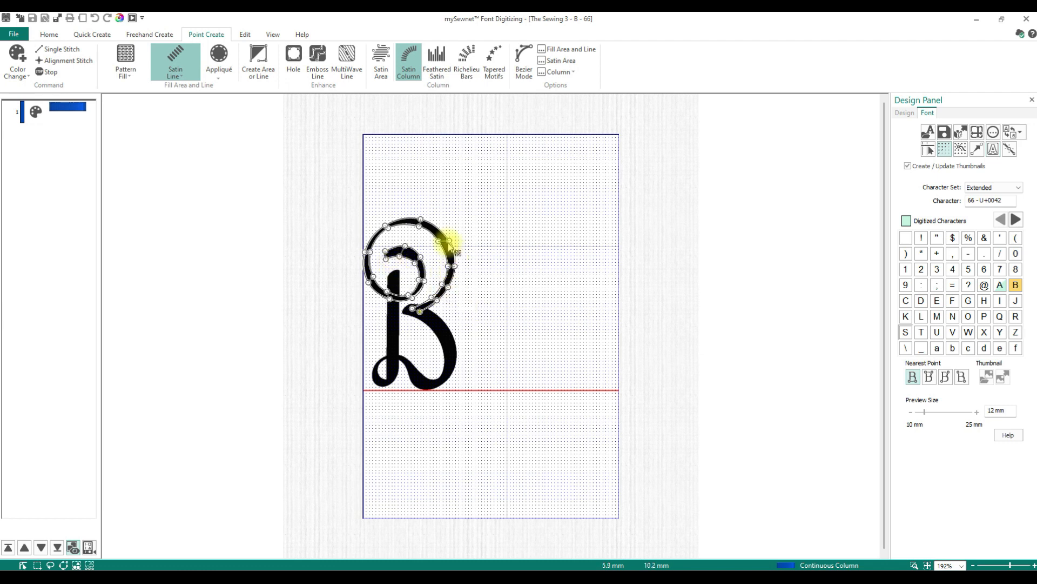
pyautogui.rightClick(467, 315)
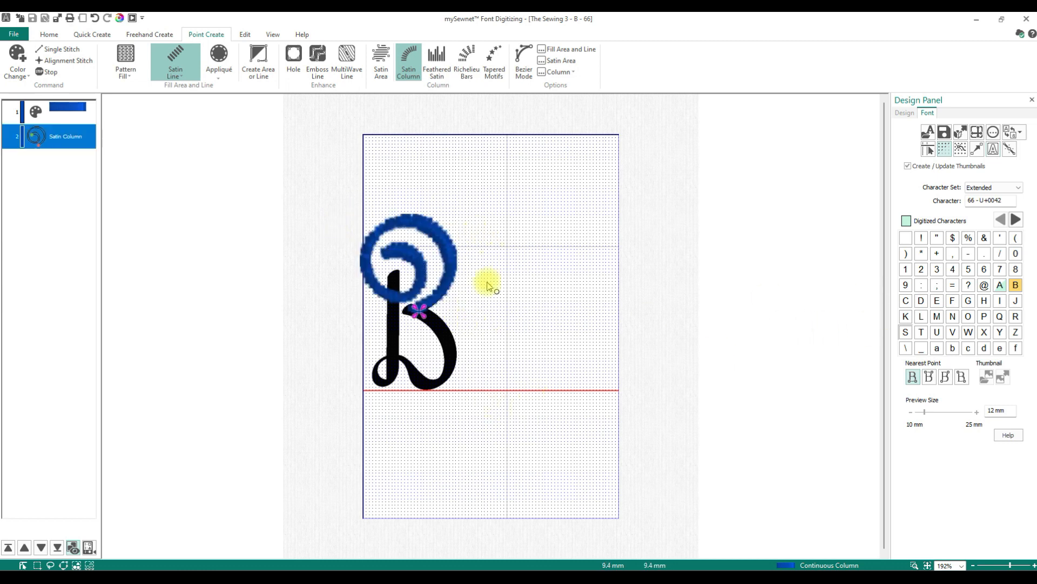
# - Start a new Satin Column down the B's vertical stem, placing points on both edges to its base
pyautogui.click(389, 277)
pyautogui.click(401, 270)
pyautogui.click(387, 353)
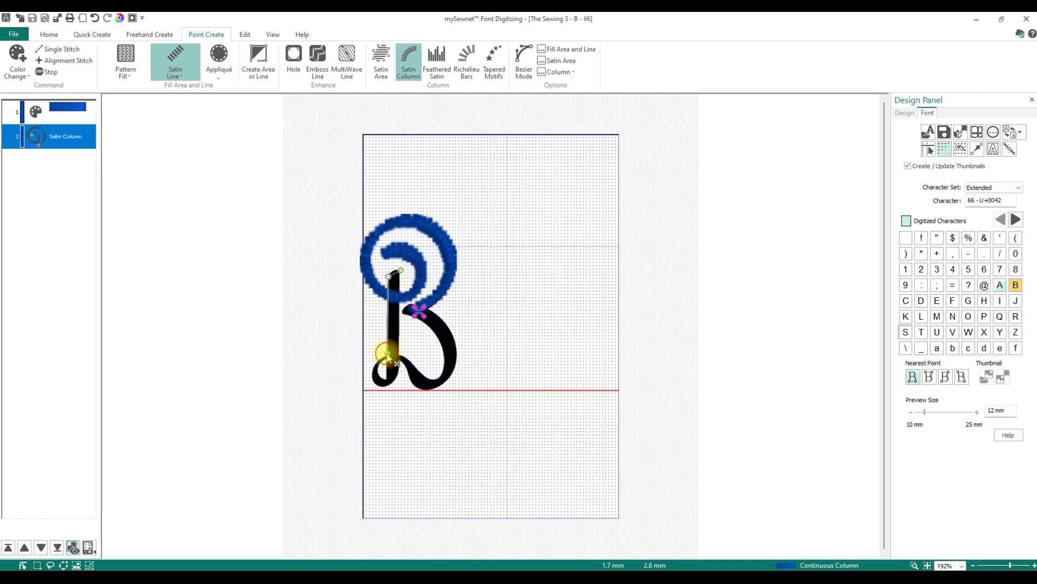
pyautogui.click(400, 348)
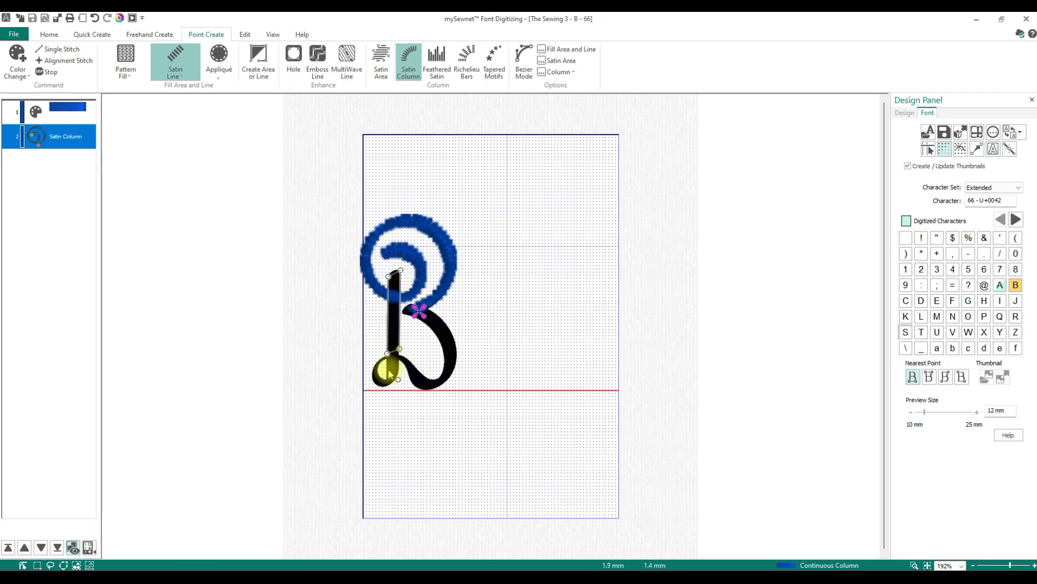
pyautogui.click(387, 371)
pyautogui.click(399, 369)
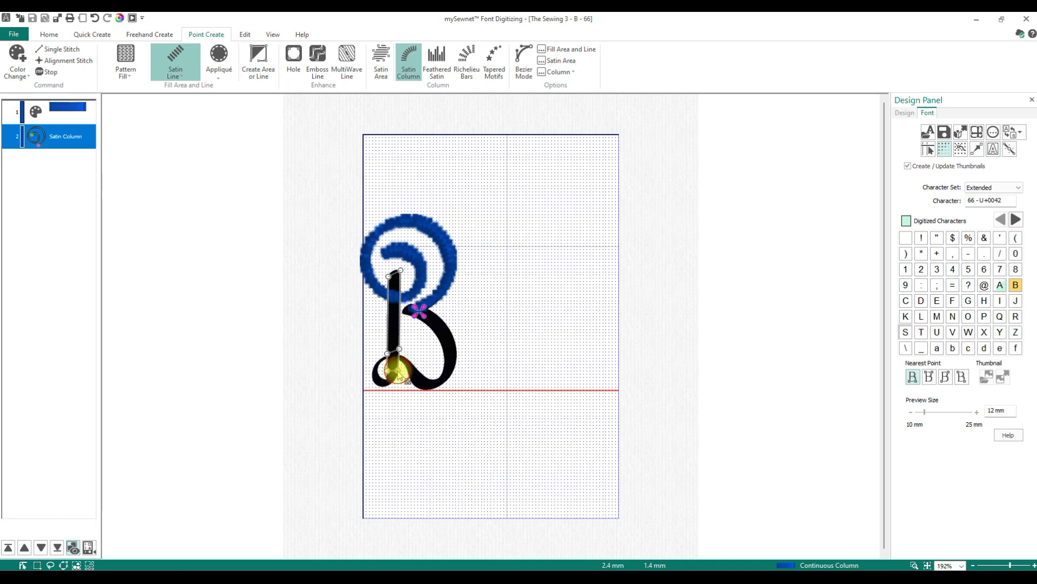
pyautogui.click(389, 383)
pyautogui.click(388, 378)
pyautogui.click(391, 384)
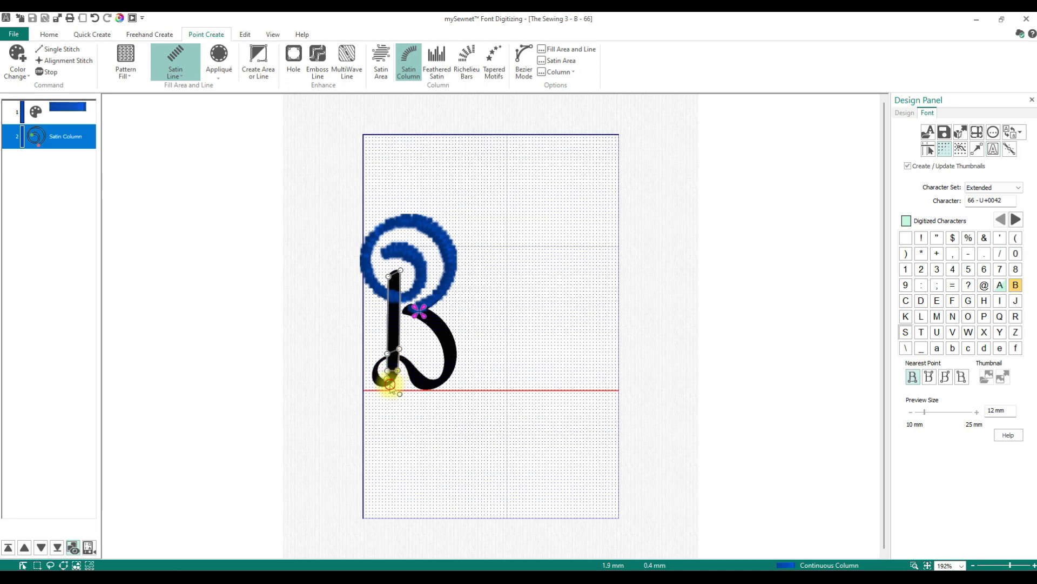
# - Continue the satin column around the B's lower-left loop, placing points alternately on both edges
pyautogui.click(379, 377)
pyautogui.click(376, 382)
pyautogui.click(379, 368)
pyautogui.click(373, 366)
pyautogui.click(384, 360)
pyautogui.click(381, 355)
pyautogui.click(402, 361)
pyautogui.click(404, 355)
pyautogui.click(407, 370)
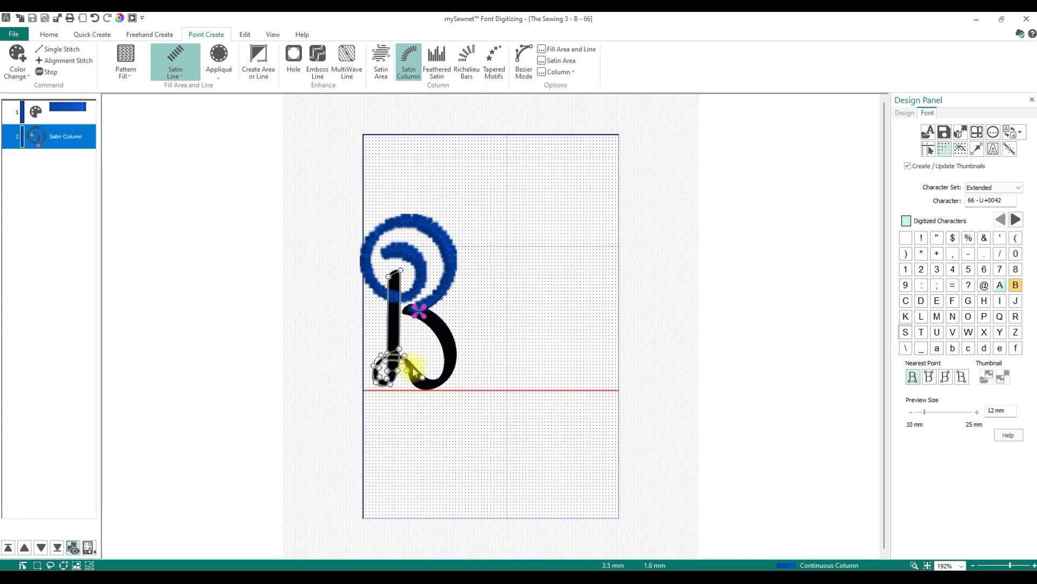
# - Extend the satin column along the bottom of the B's lower bowl to its right side
pyautogui.click(414, 367)
pyautogui.click(415, 386)
pyautogui.click(422, 375)
pyautogui.click(437, 377)
pyautogui.click(450, 376)
pyautogui.click(444, 370)
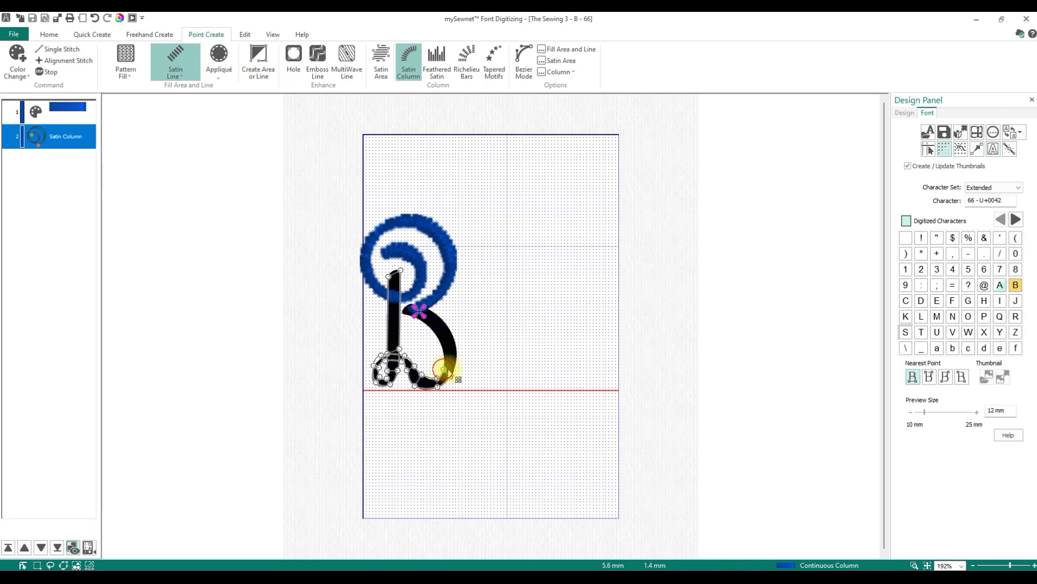
pyautogui.click(457, 356)
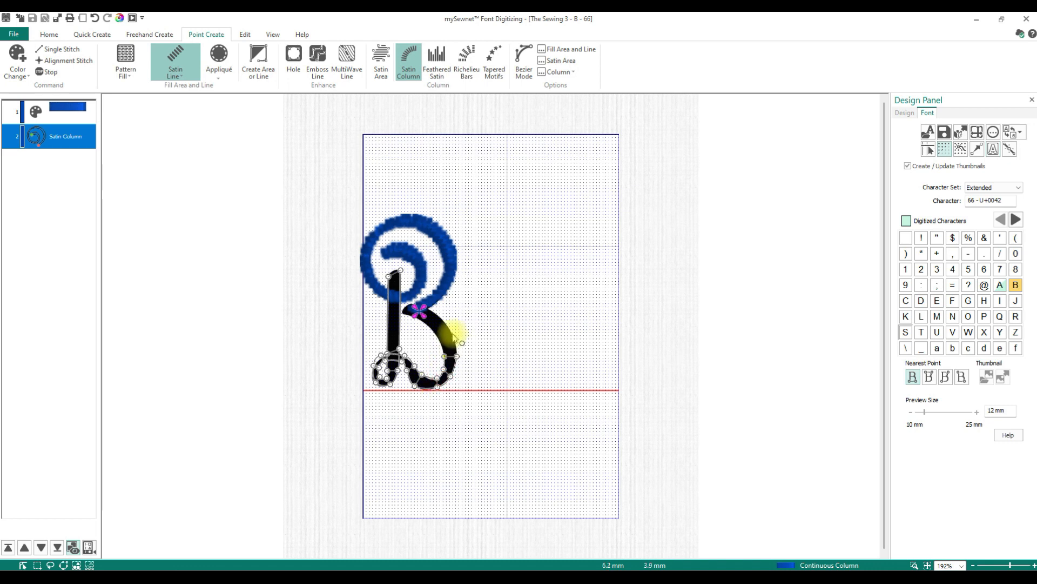
# - Carry the satin column up the lower bowl to the middle junction and finish the column
pyautogui.click(440, 339)
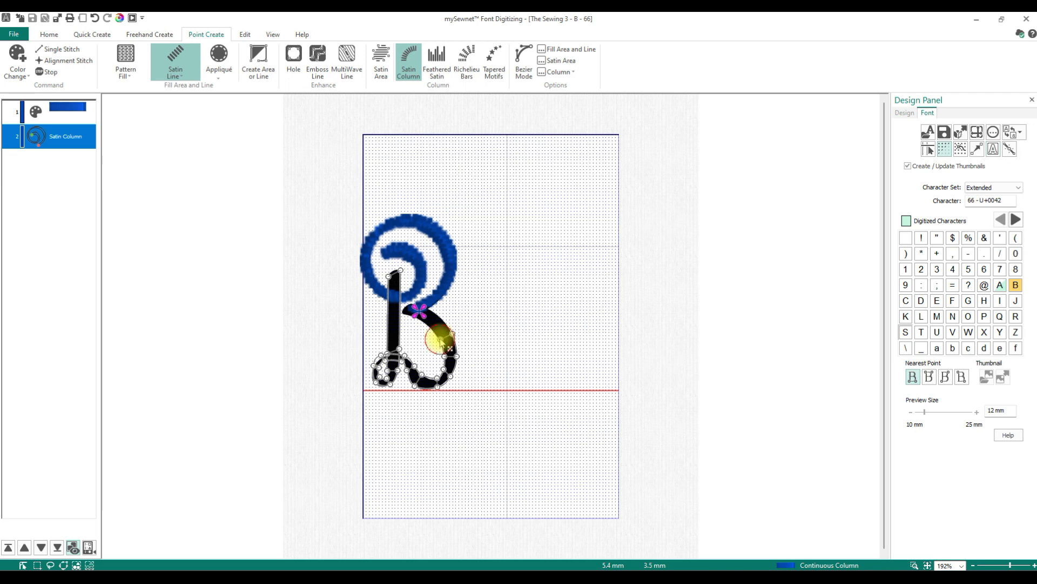
pyautogui.click(440, 318)
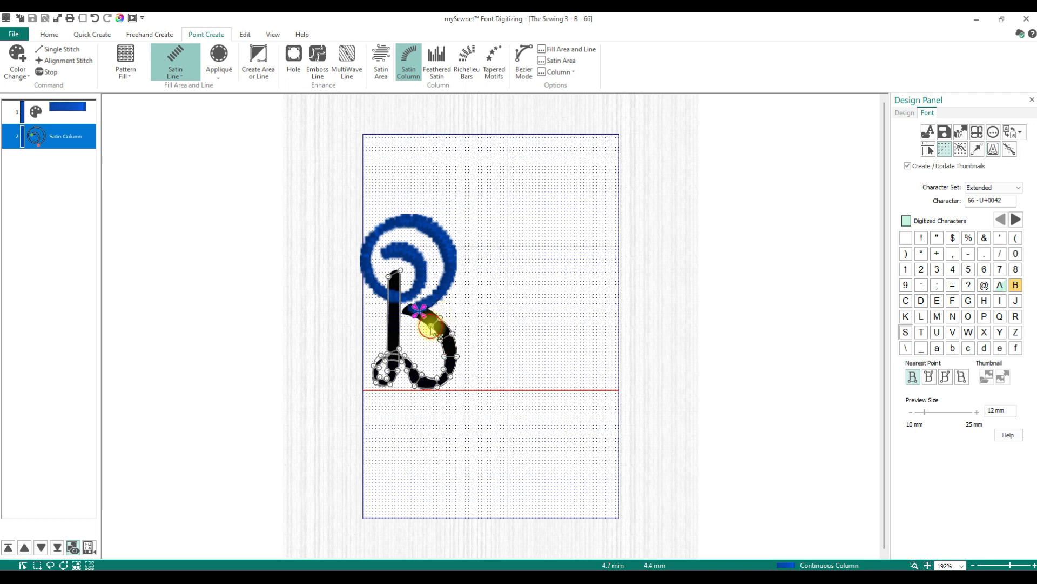
pyautogui.click(430, 311)
pyautogui.click(421, 320)
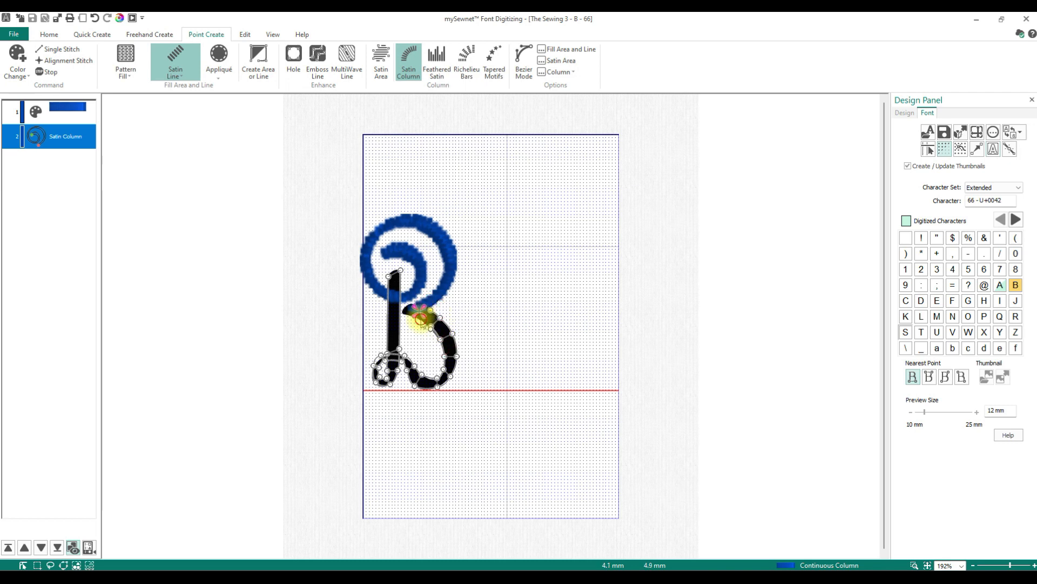
pyautogui.click(409, 313)
pyautogui.click(411, 304)
pyautogui.click(404, 309)
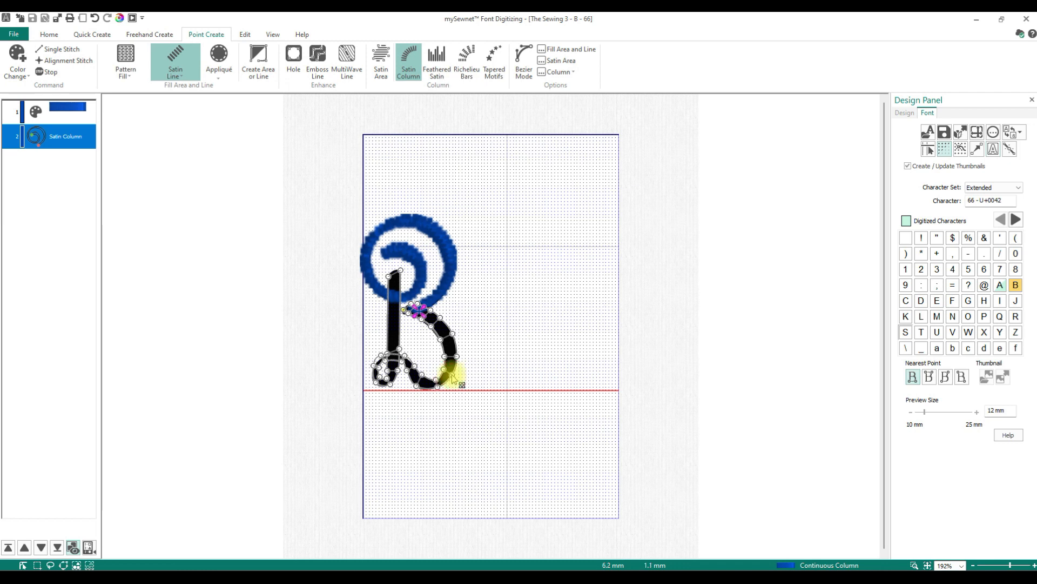
pyautogui.rightClick(537, 357)
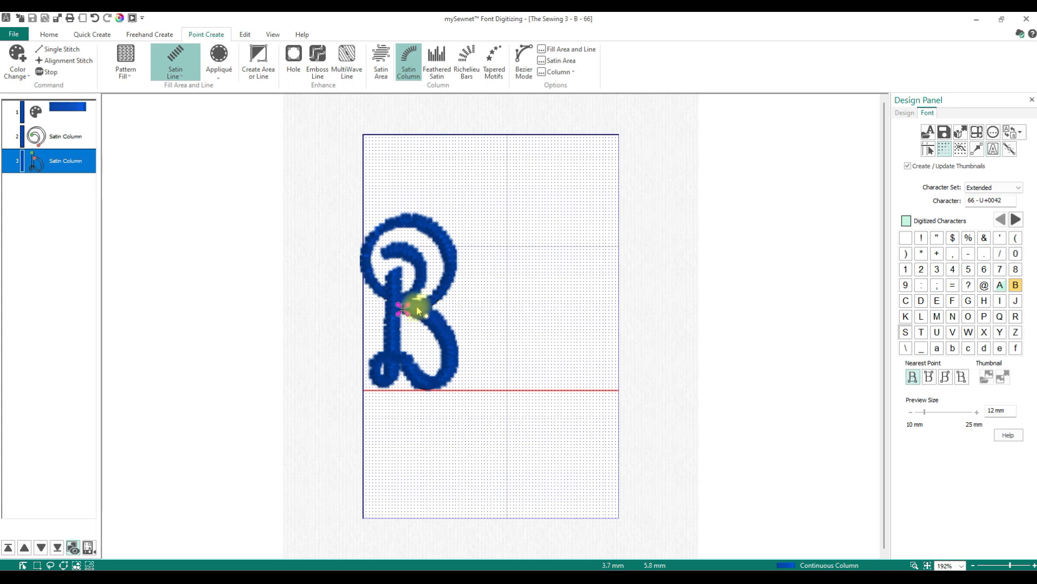
# - Compare the digitized B in Object View and 3D View
pyautogui.click(274, 35)
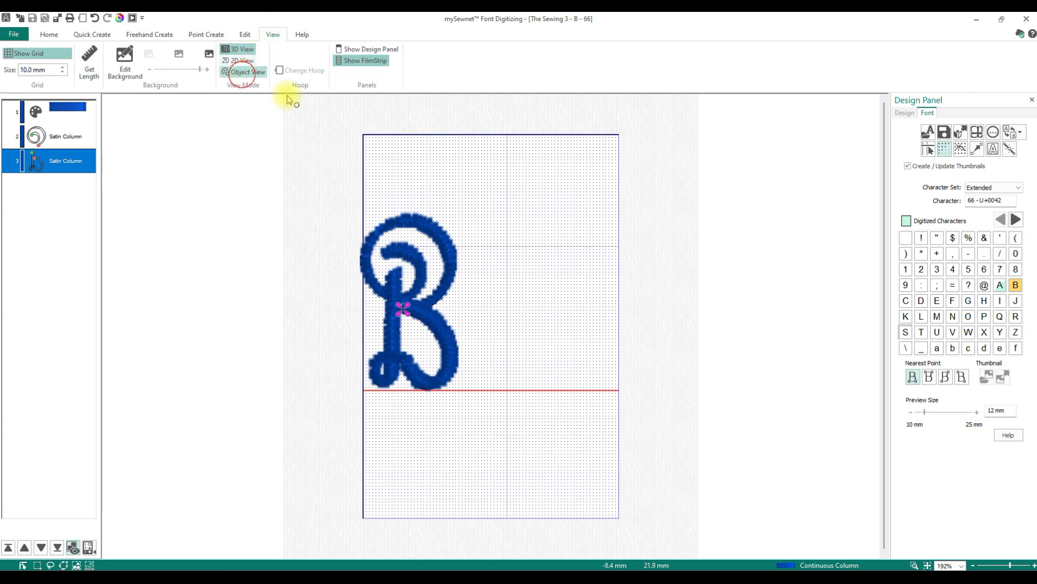
pyautogui.click(243, 72)
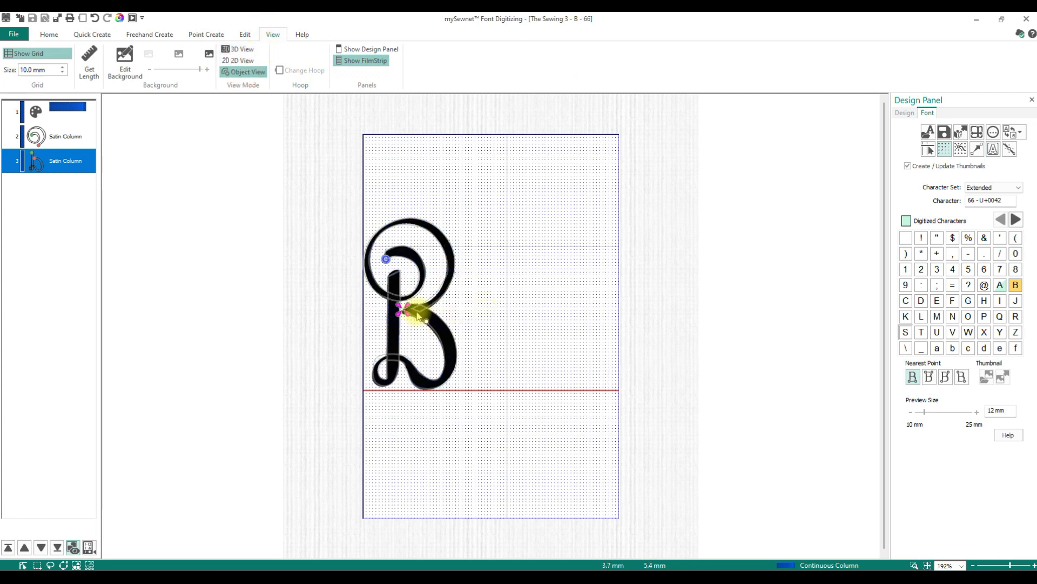
pyautogui.click(241, 49)
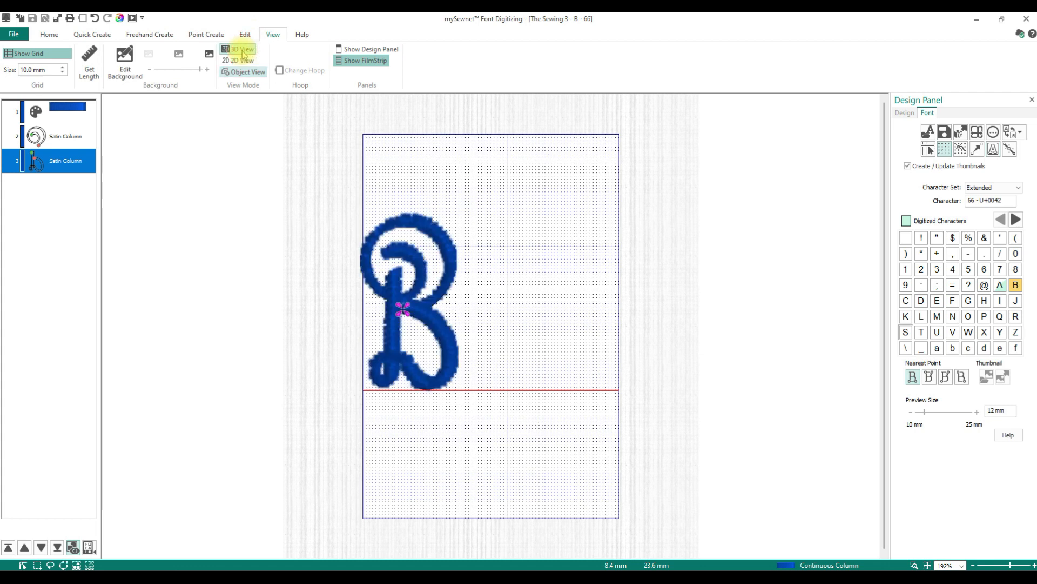
# - Move on to the character C, saving the modifications to the B
pyautogui.click(905, 301)
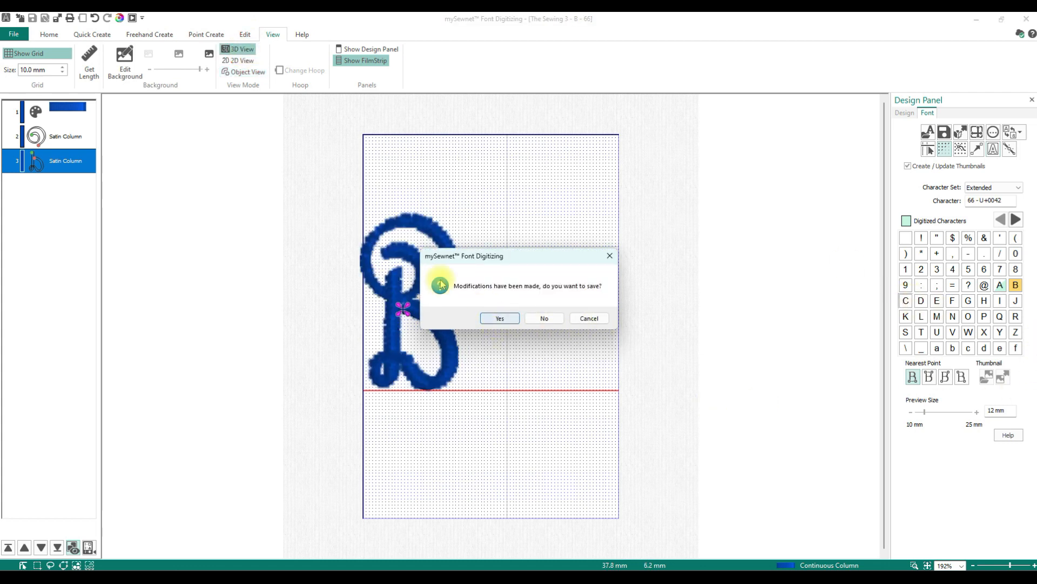
pyautogui.click(499, 317)
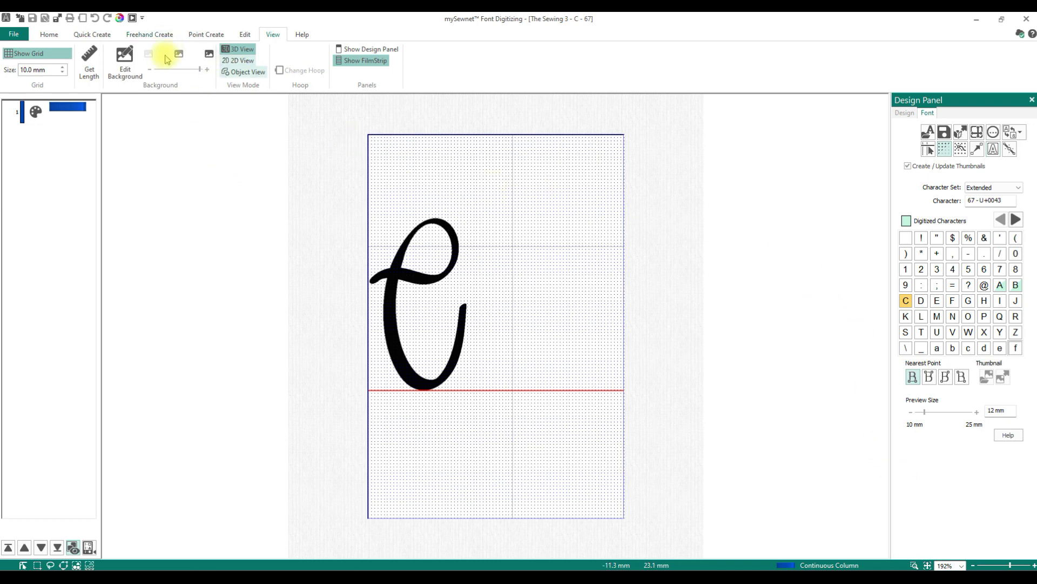
# - Close the font digitizing window and search the Font Manager for the sewing 3
pyautogui.click(1028, 19)
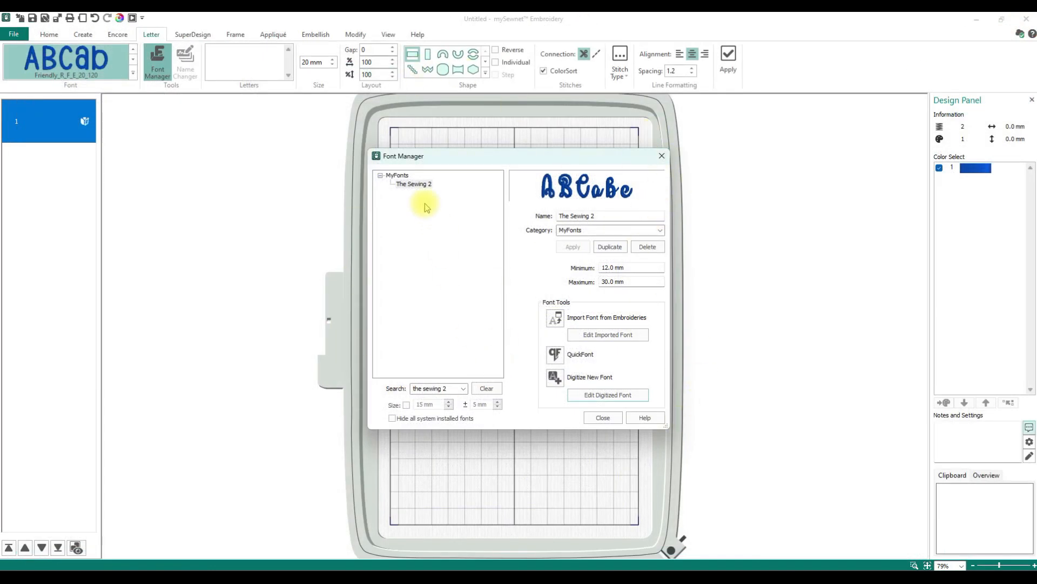
pyautogui.click(463, 389)
pyautogui.click(449, 388)
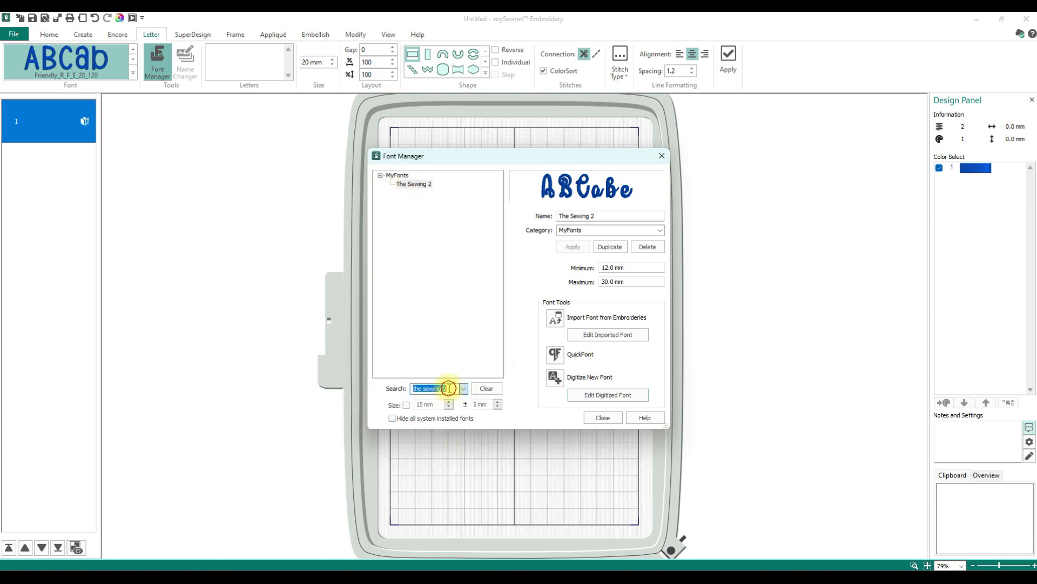
pyautogui.press('Right')
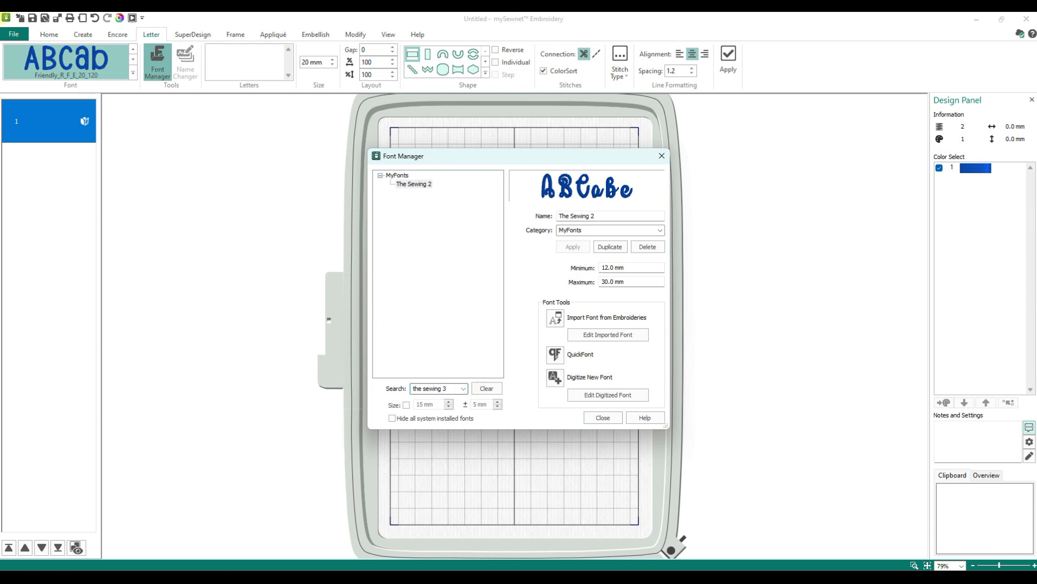
pyautogui.write('3')
pyautogui.press('Return')
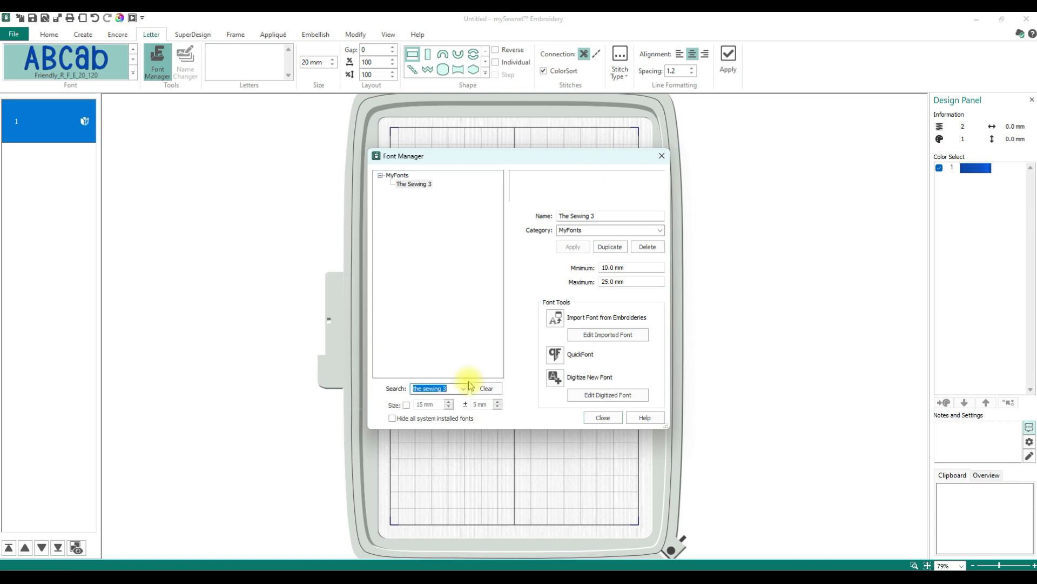
# - Select The Sewing 3 font, close the Font Manager, and maximize the digitizing window
pyautogui.click(415, 185)
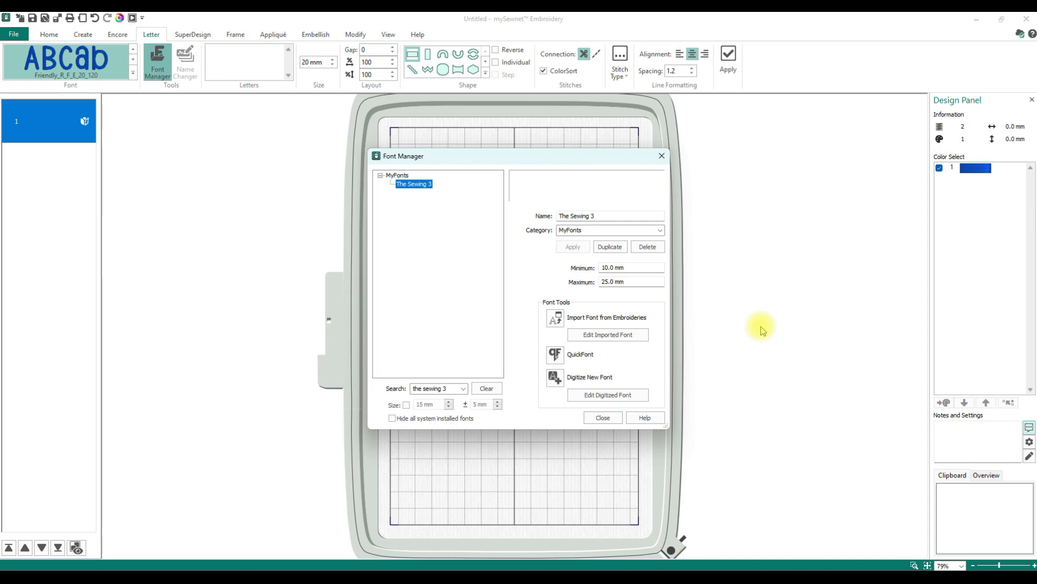
pyautogui.click(601, 418)
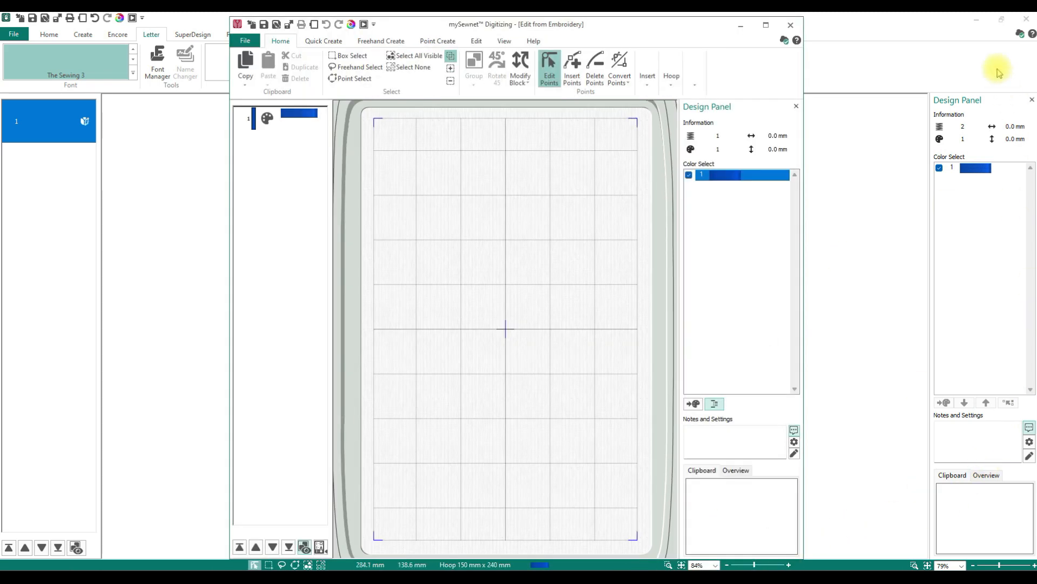
pyautogui.click(765, 25)
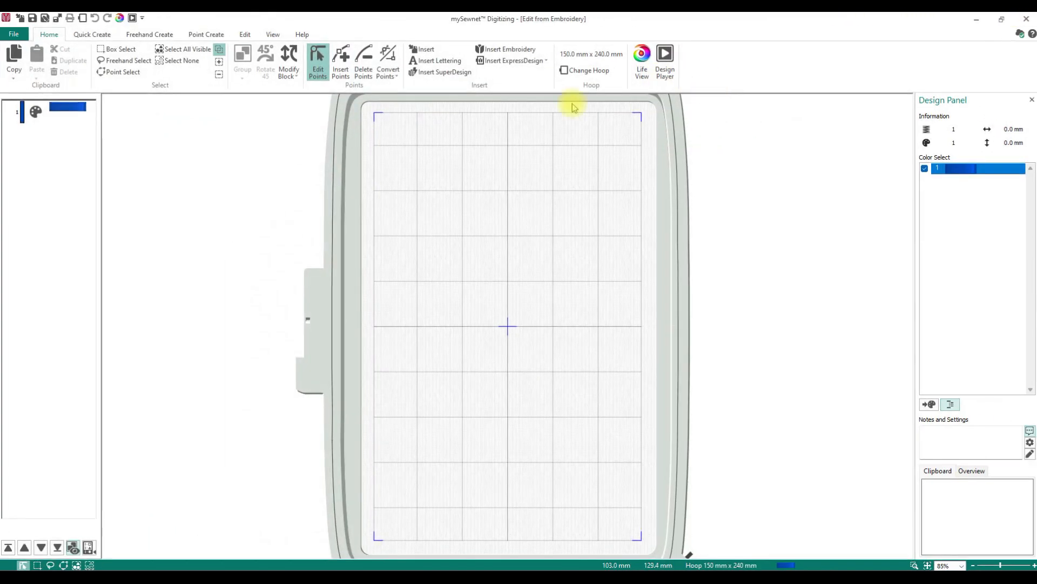
# - Start a new design with the ExpressDesign wizard using Load or Create a Background Picture
pyautogui.click(25, 34)
pyautogui.click(19, 58)
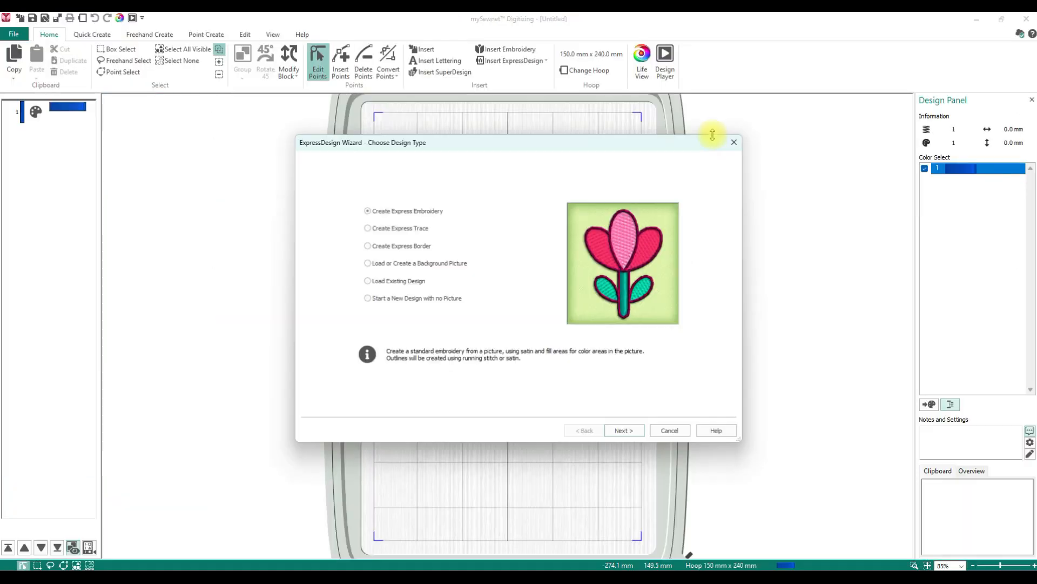
pyautogui.click(429, 263)
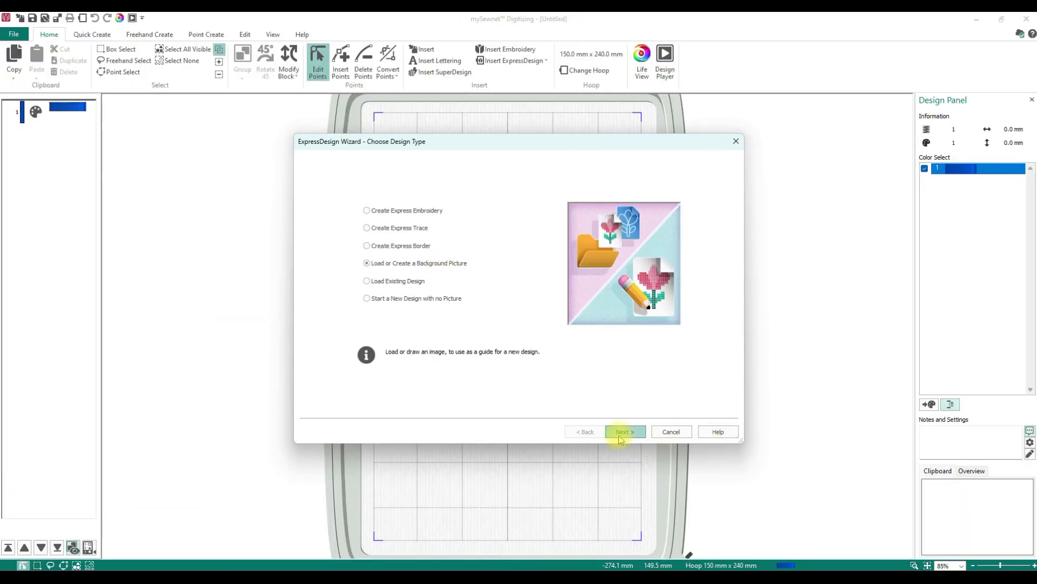
pyautogui.press('Return')
# - Load The Sewing.png from the Desktop as the background picture and continue
pyautogui.click(357, 195)
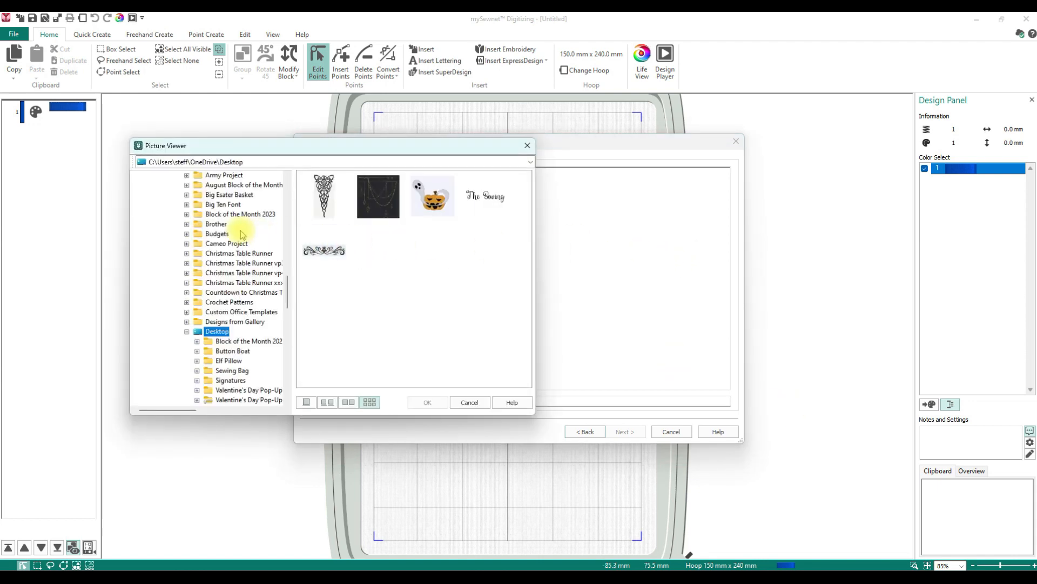
pyautogui.scroll(15, 240, 234)
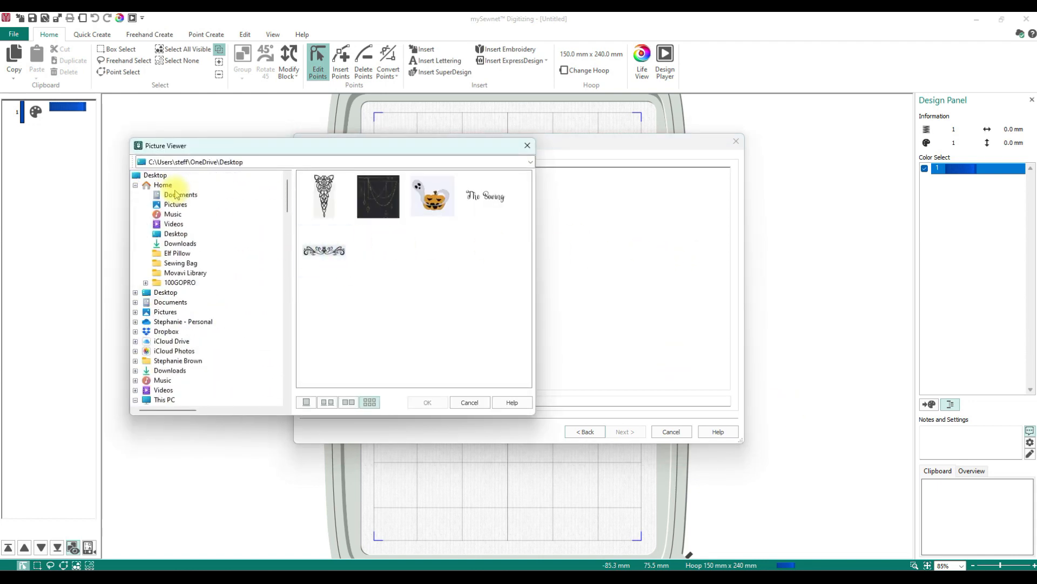
pyautogui.click(155, 174)
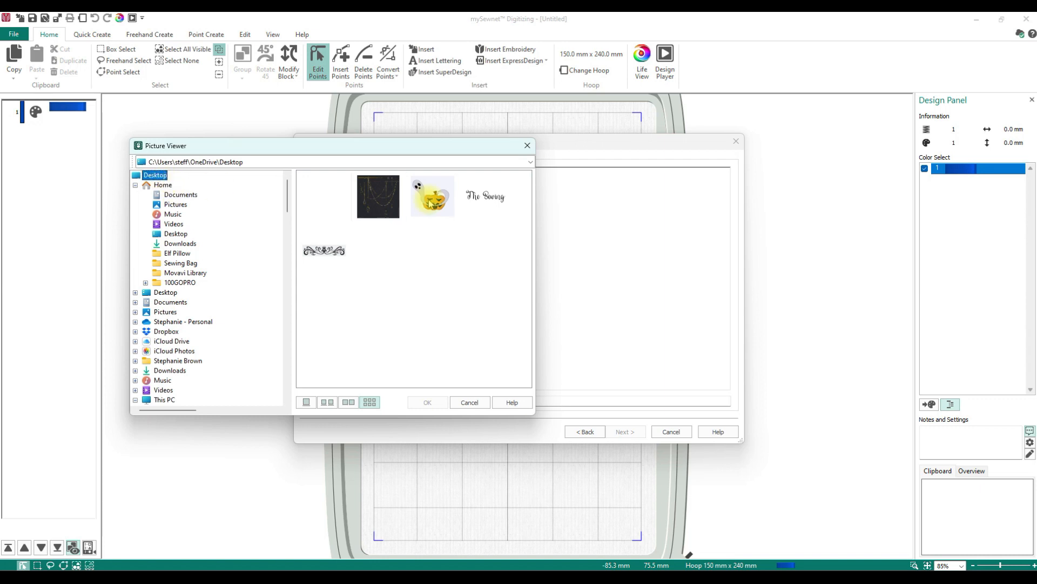
pyautogui.click(484, 196)
pyautogui.click(427, 402)
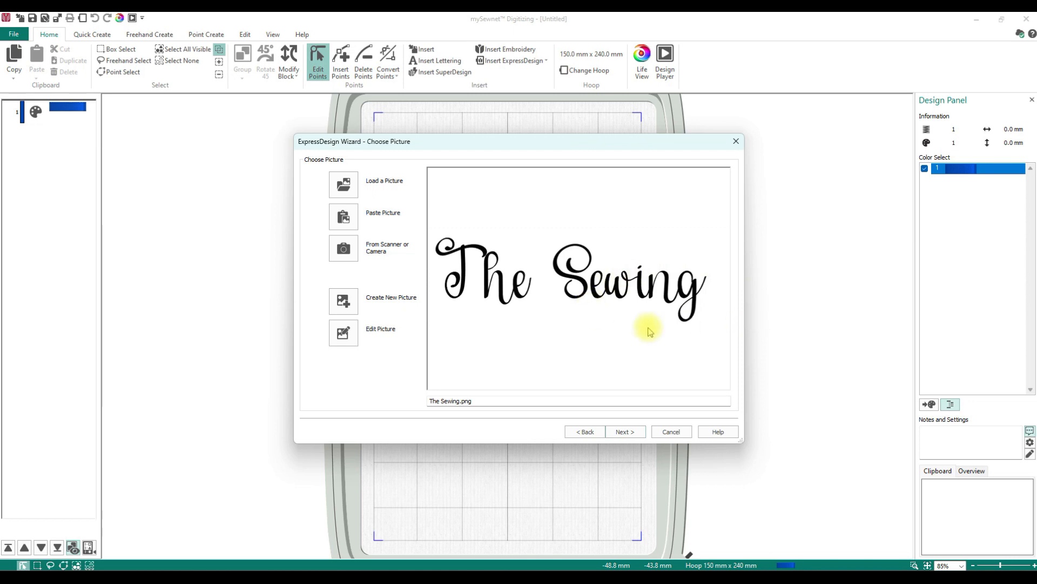
pyautogui.click(624, 431)
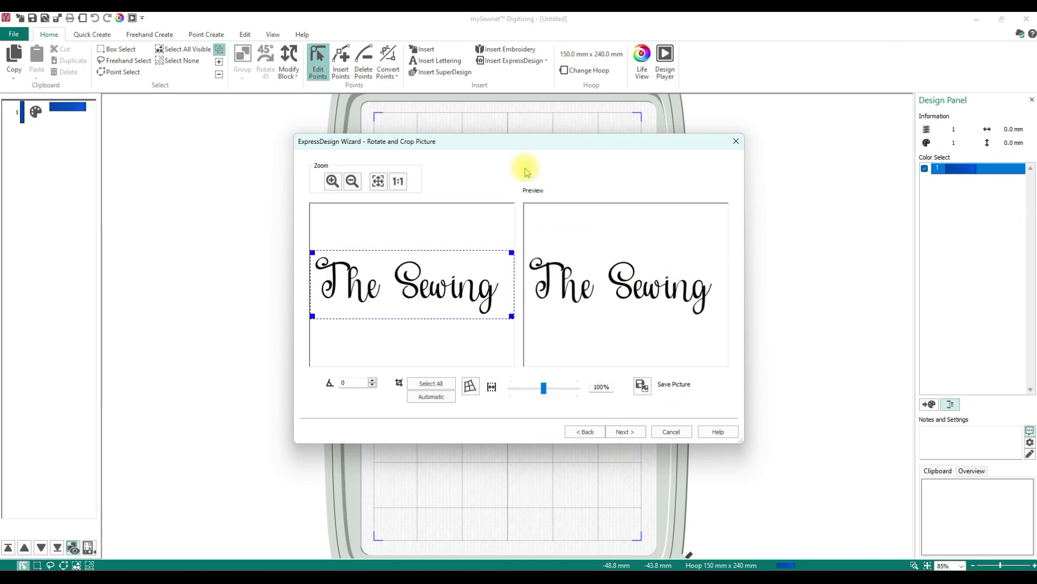
# - Tighten the crop frame around The Sewing text and continue to the design size page
pyautogui.moveTo(312, 253); pyautogui.dragTo(312, 254)
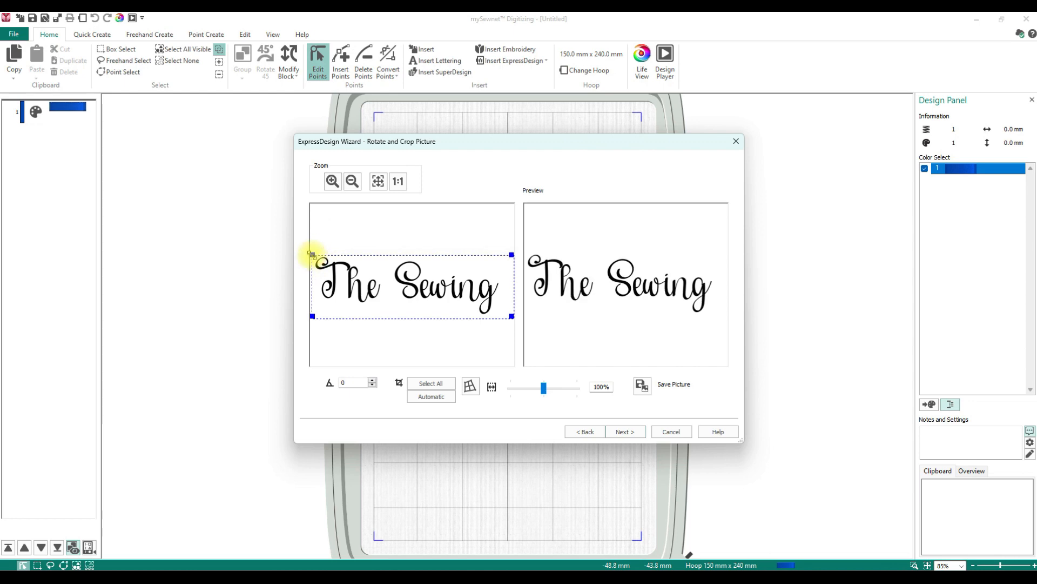
pyautogui.moveTo(312, 316); pyautogui.dragTo(314, 314)
pyautogui.moveTo(512, 314); pyautogui.dragTo(502, 316)
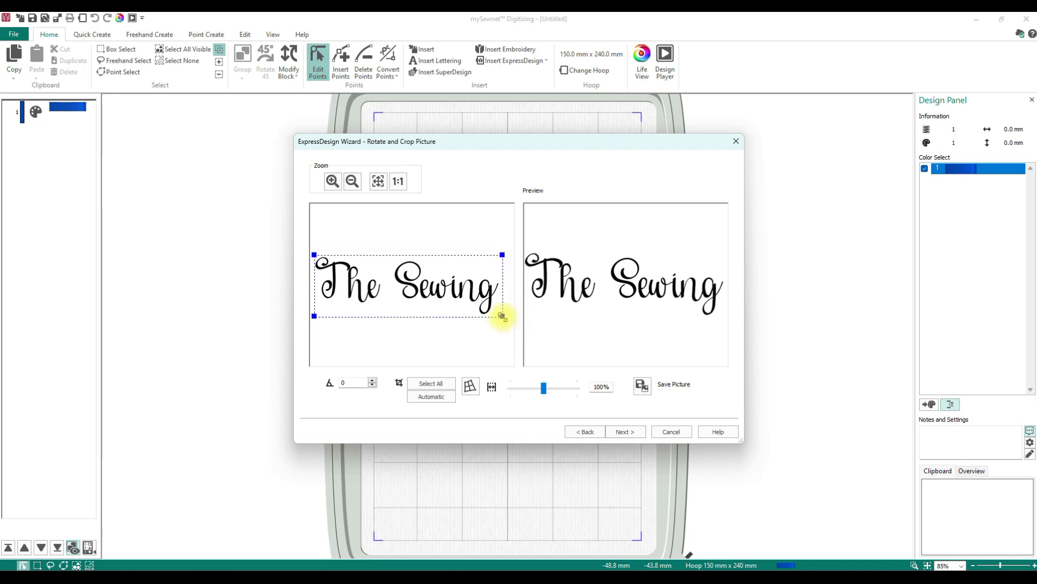
pyautogui.click(626, 431)
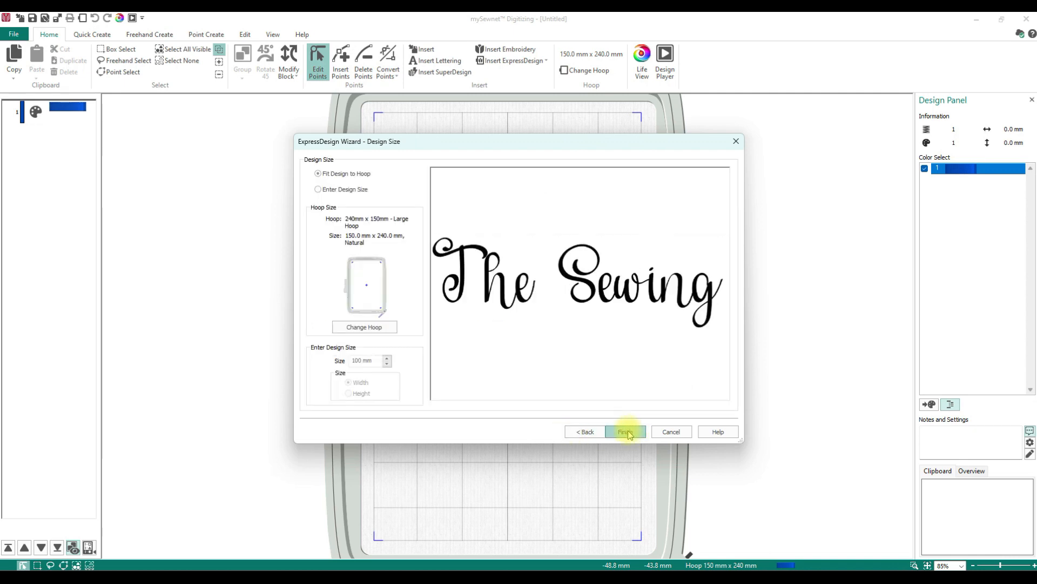
# - Change the hoop orientation to Rotated
pyautogui.click(365, 328)
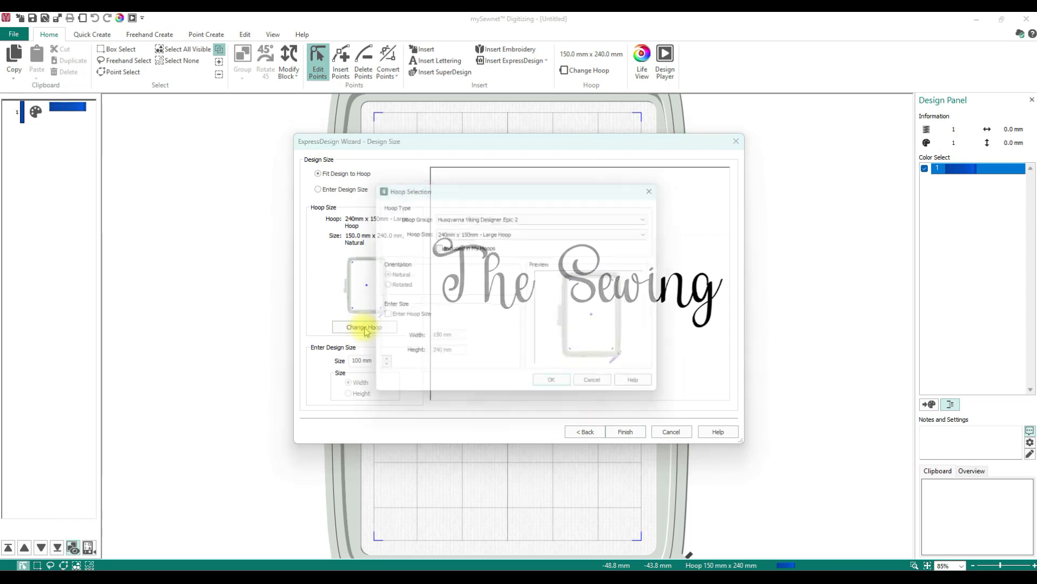
pyautogui.click(395, 284)
pyautogui.click(575, 388)
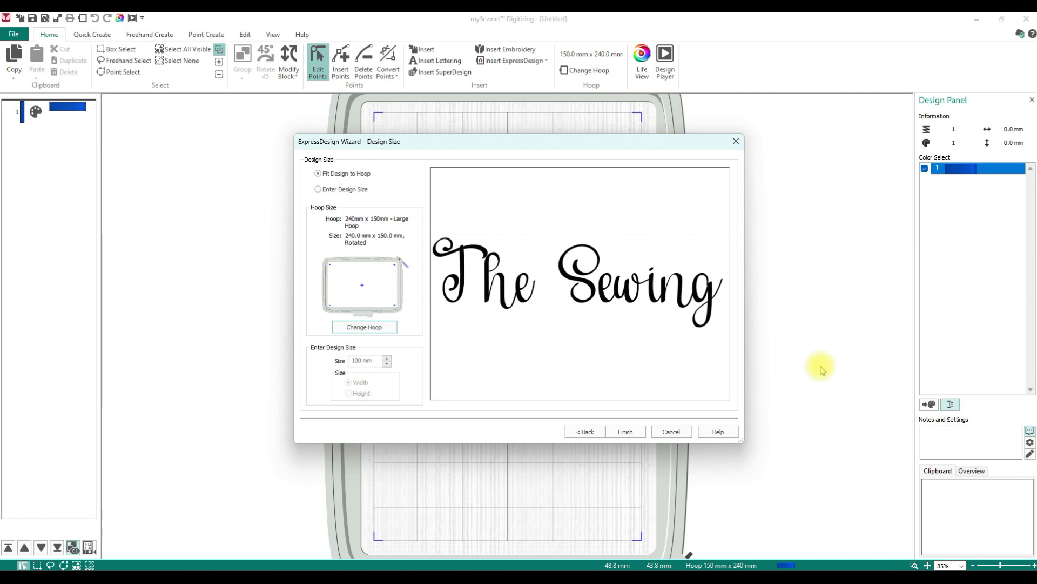
# - Change the hoop to the 80mm x 80mm - Small Square Hoop
pyautogui.click(368, 327)
pyautogui.click(484, 232)
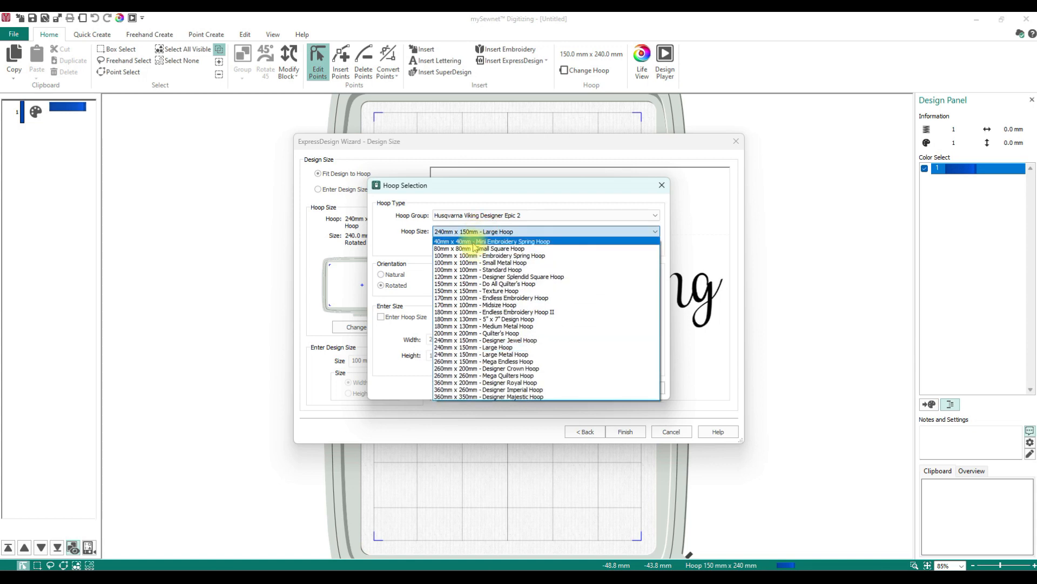
pyautogui.click(473, 249)
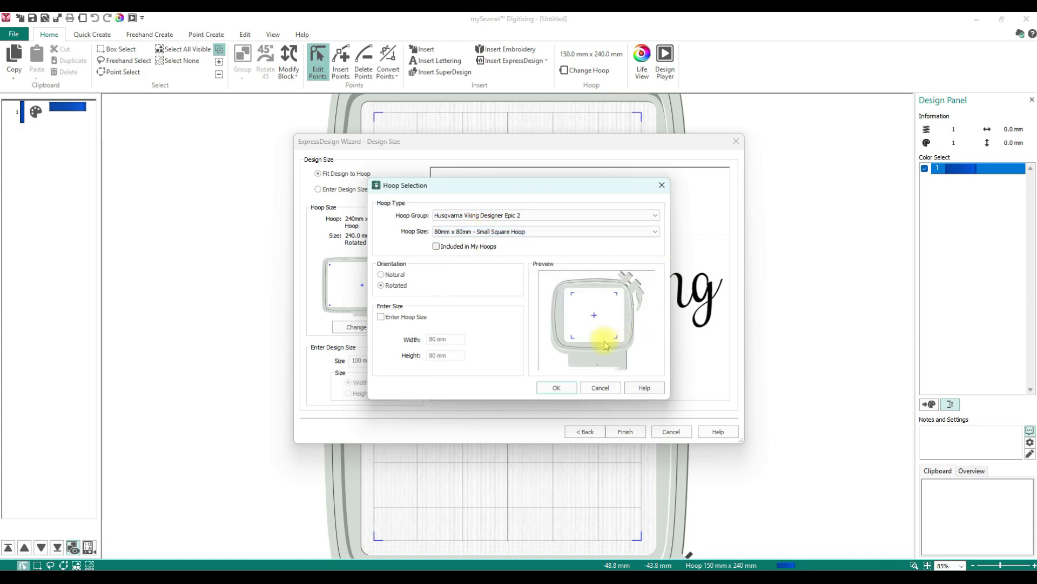
pyautogui.click(556, 386)
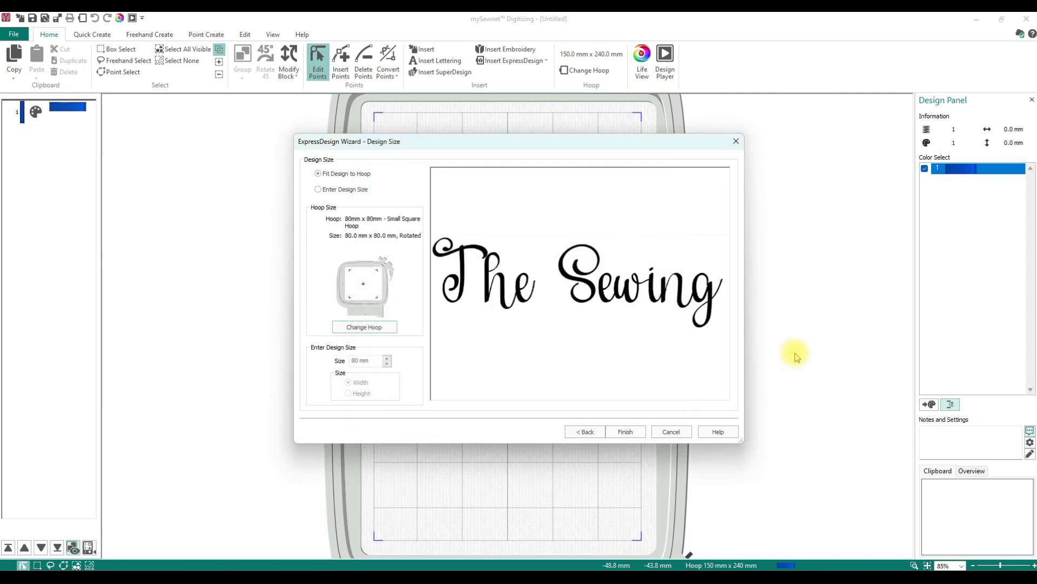
# - Finish the ExpressDesign wizard with the design fitted to the hoop
pyautogui.click(621, 431)
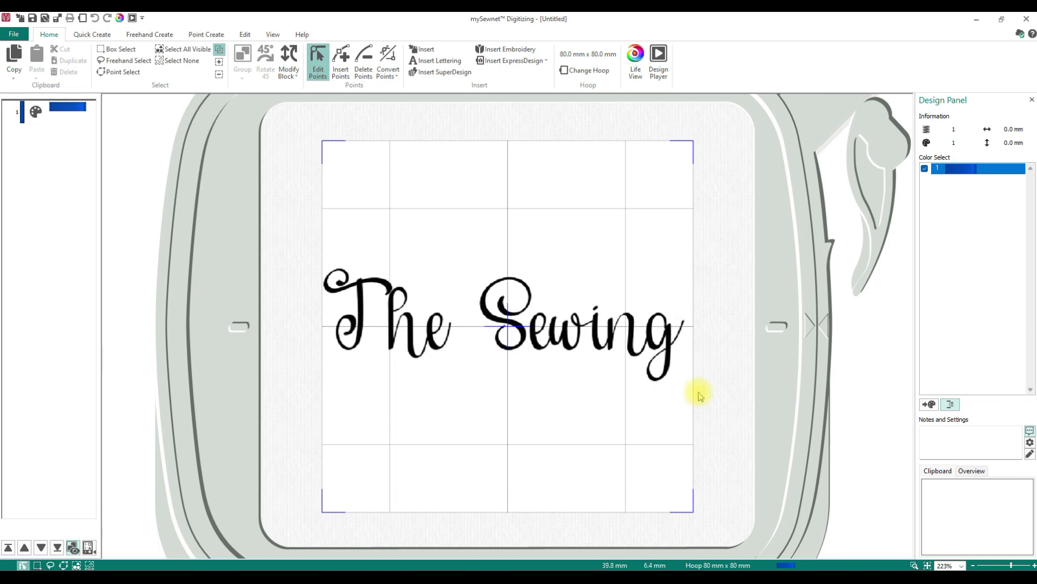
pyautogui.click(914, 565)
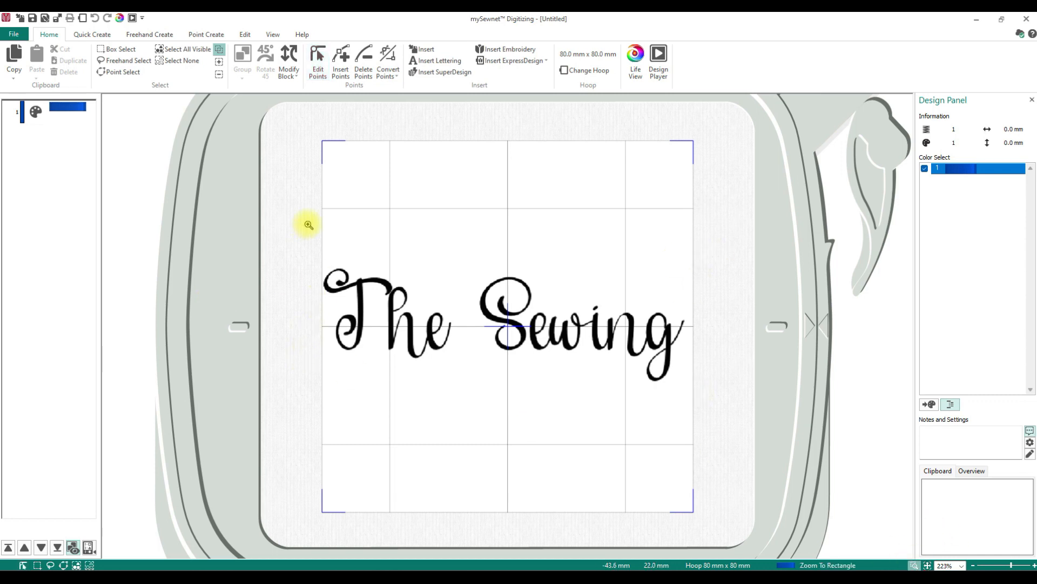
pyautogui.moveTo(320, 262); pyautogui.dragTo(398, 359)
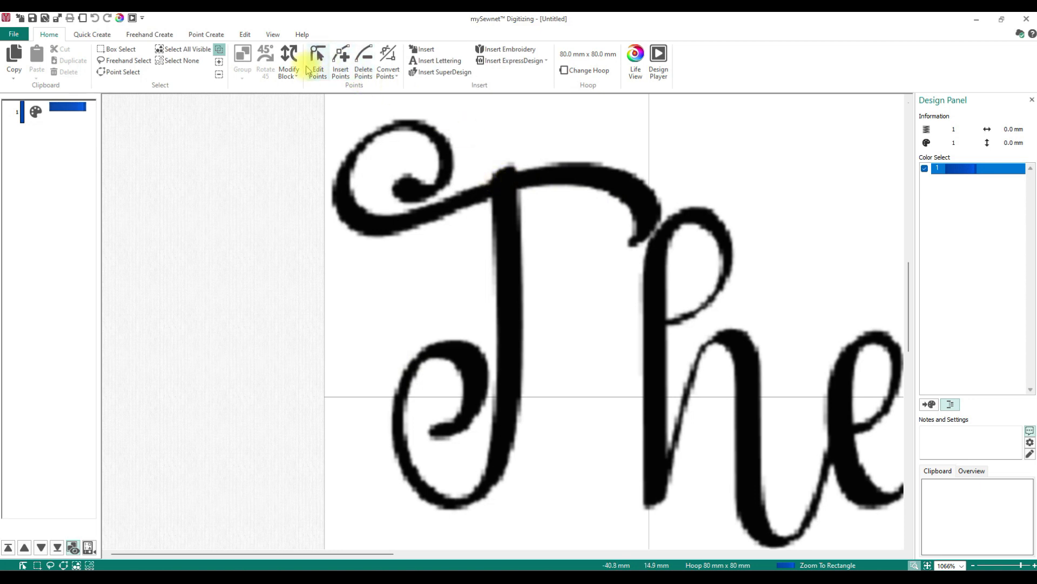
# - Digitize the T's vertical stem and its lower curl as a Satin Column object
pyautogui.click(207, 37)
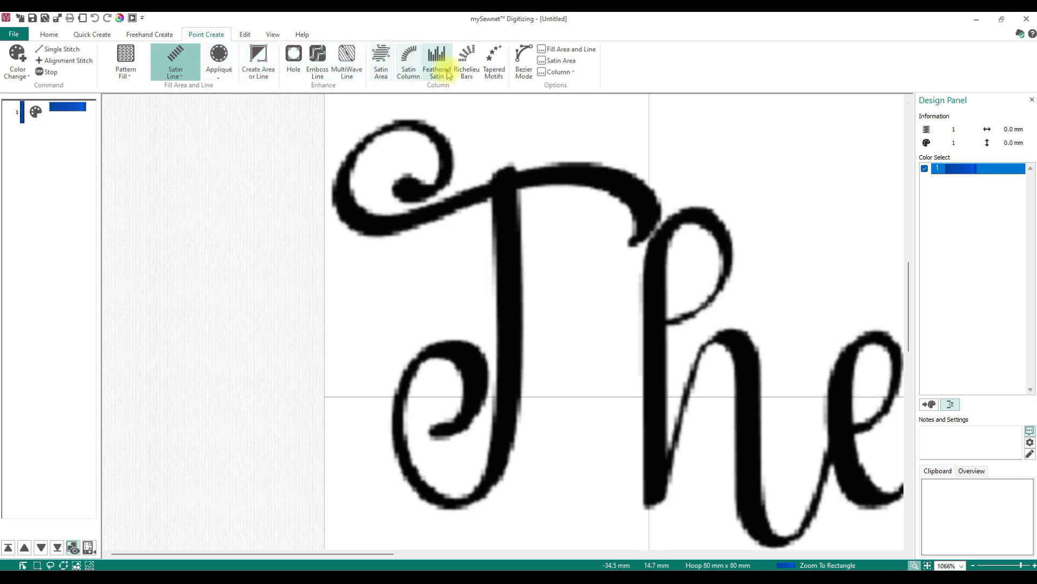
pyautogui.click(409, 71)
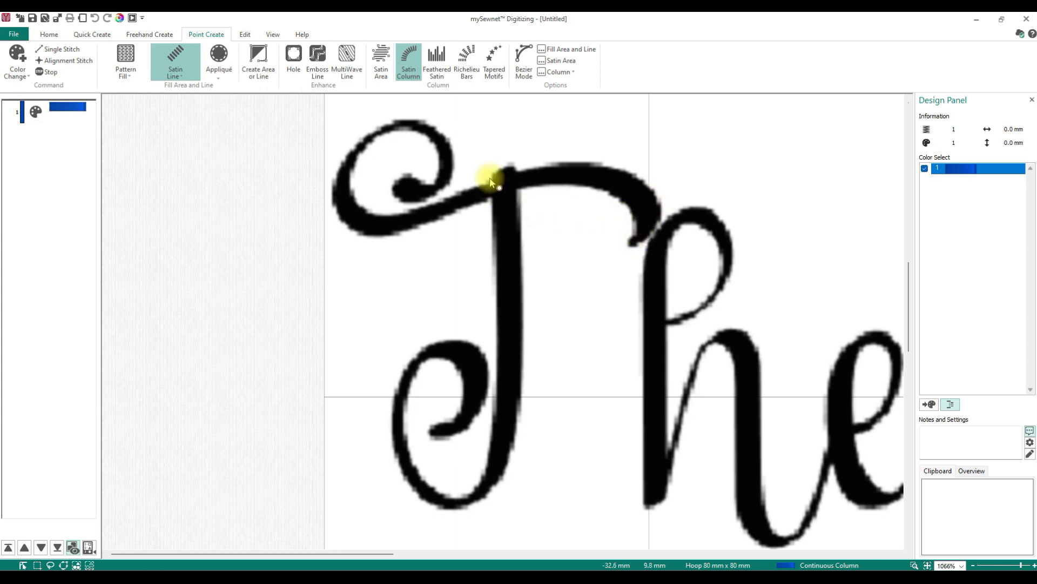
pyautogui.click(515, 169)
pyautogui.click(498, 401)
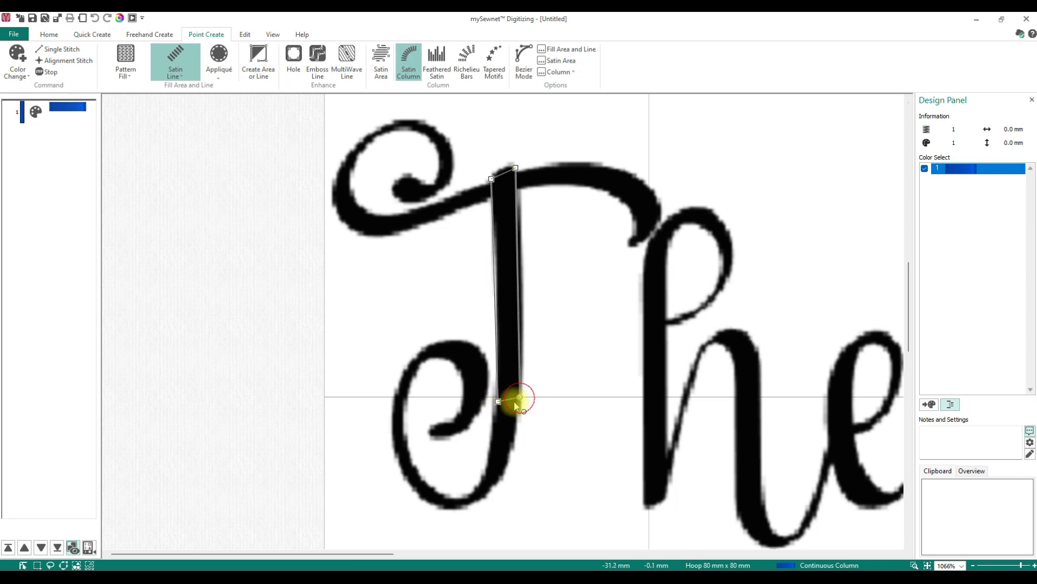
pyautogui.click(489, 451)
pyautogui.click(509, 457)
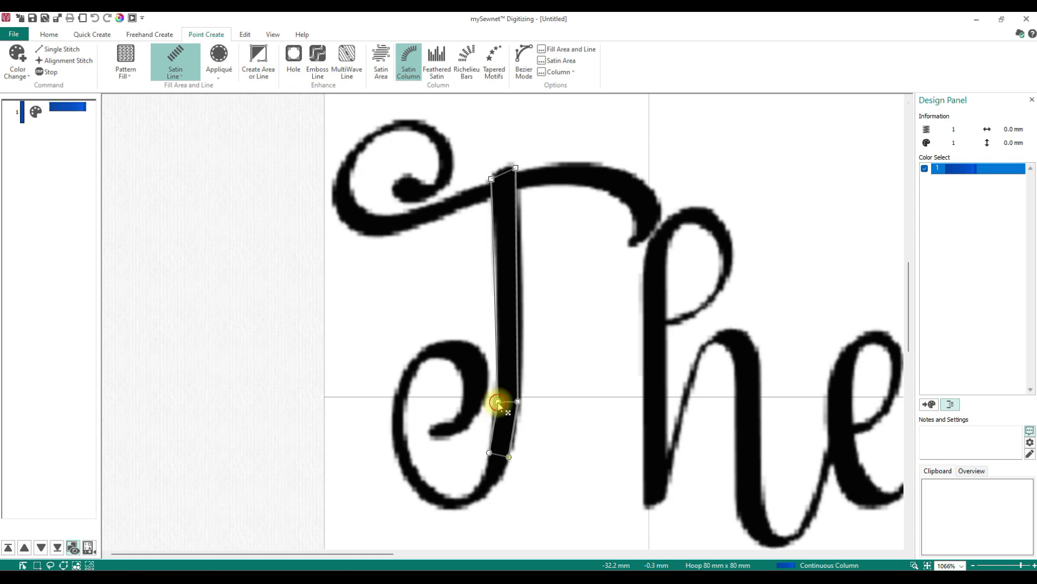
pyautogui.click(478, 485)
pyautogui.click(483, 497)
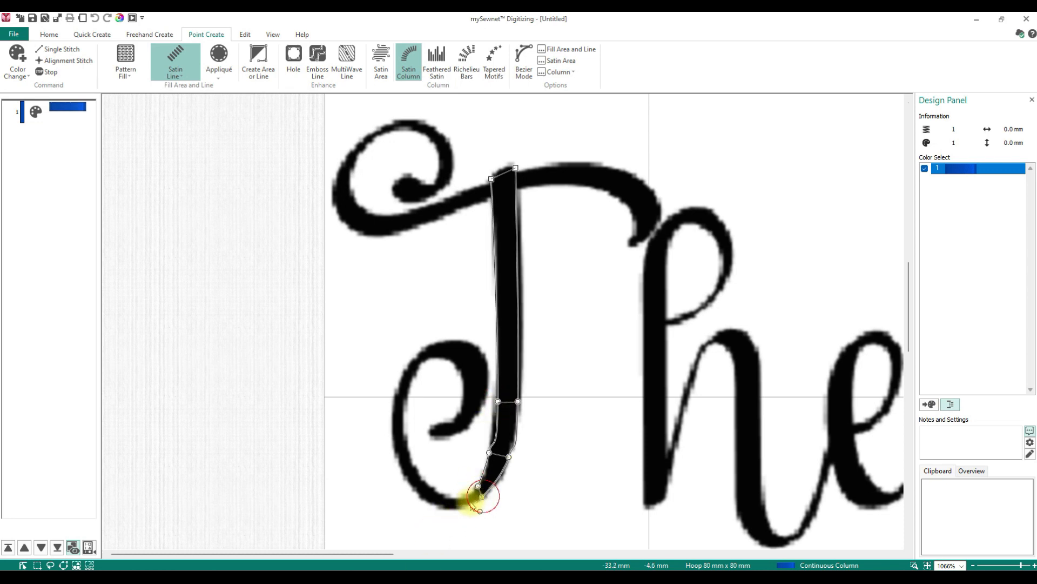
pyautogui.click(451, 497)
pyautogui.click(442, 508)
pyautogui.click(430, 497)
pyautogui.click(431, 485)
pyautogui.click(413, 463)
pyautogui.click(393, 456)
pyautogui.click(409, 440)
pyautogui.click(392, 412)
pyautogui.click(406, 394)
pyautogui.click(395, 382)
pyautogui.click(413, 350)
pyautogui.click(451, 356)
pyautogui.click(474, 345)
pyautogui.click(464, 374)
pyautogui.click(485, 375)
pyautogui.click(457, 415)
pyautogui.click(464, 423)
pyautogui.click(441, 421)
pyautogui.click(436, 436)
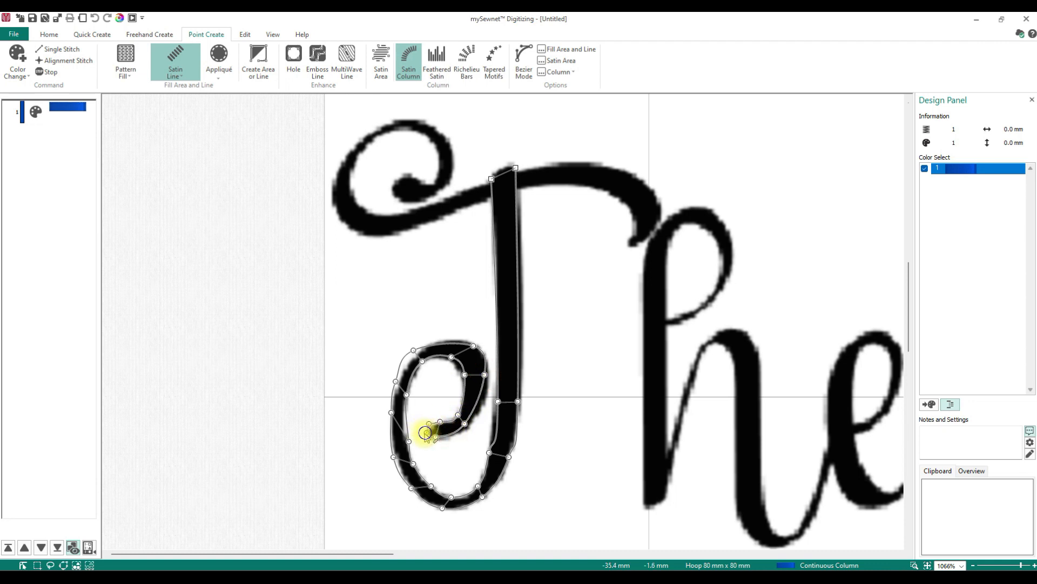
pyautogui.doubleClick(425, 432)
# - Digitize the T's top swirl and crossbar as a second satin column, adjusting its points to follow the letter
pyautogui.click(396, 179)
pyautogui.click(409, 175)
pyautogui.click(407, 201)
pyautogui.click(418, 181)
pyautogui.click(425, 196)
pyautogui.click(433, 177)
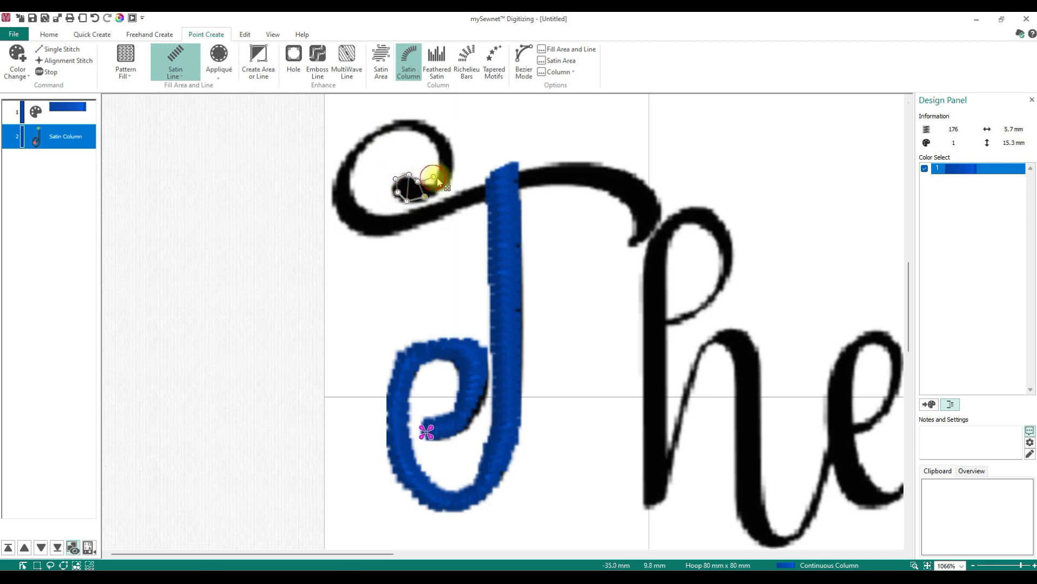
pyautogui.click(451, 170)
pyautogui.click(441, 151)
pyautogui.click(447, 136)
pyautogui.click(421, 133)
pyautogui.click(411, 123)
pyautogui.click(387, 128)
pyautogui.click(374, 130)
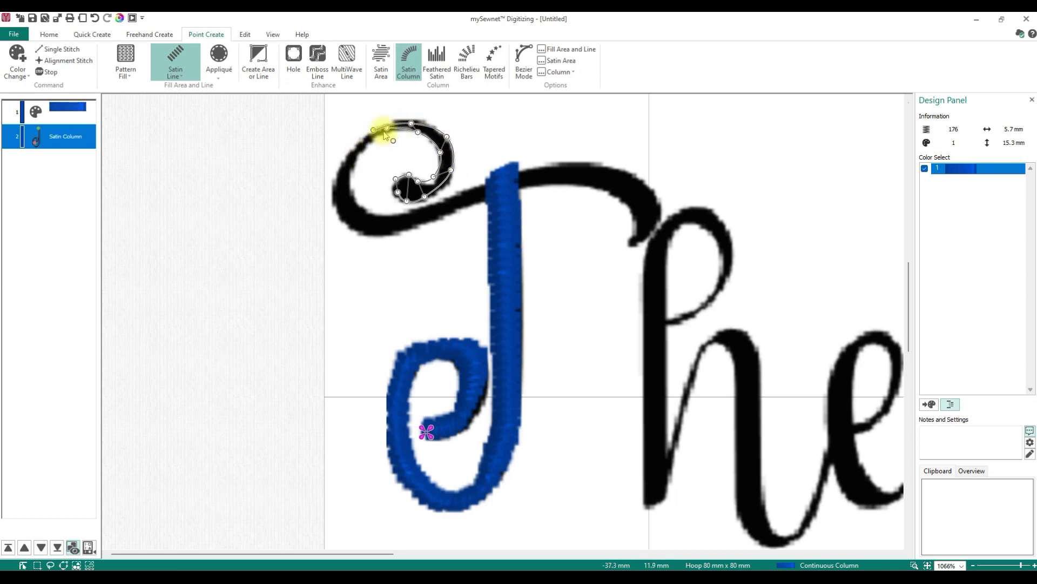
pyautogui.moveTo(387, 129); pyautogui.dragTo(384, 136)
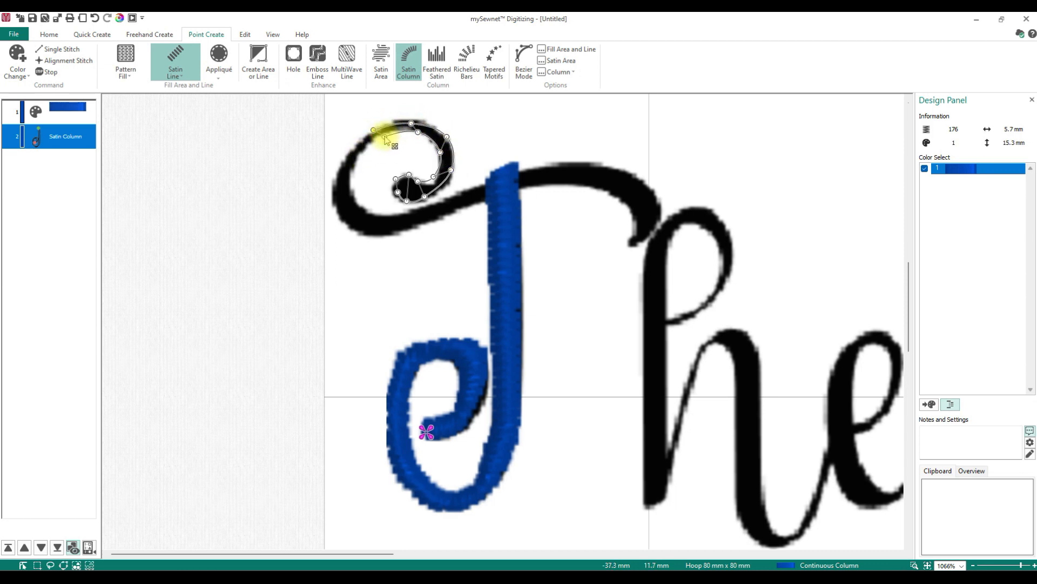
pyautogui.moveTo(342, 159); pyautogui.dragTo(355, 161)
pyautogui.click(340, 161)
pyautogui.click(351, 190)
pyautogui.click(335, 203)
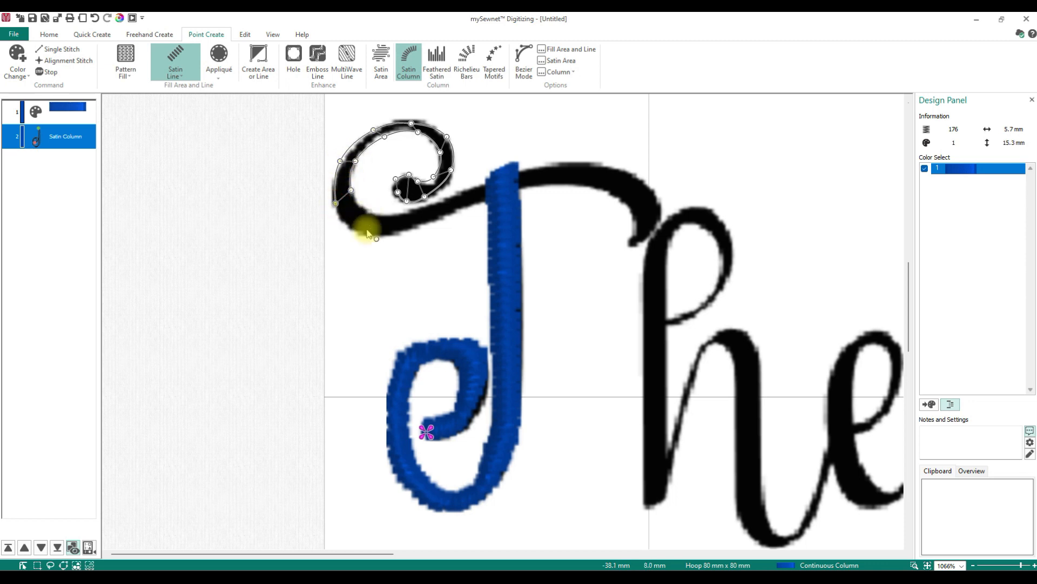
pyautogui.click(377, 216)
pyautogui.click(382, 233)
pyautogui.click(416, 222)
pyautogui.click(426, 205)
pyautogui.click(449, 212)
pyautogui.click(449, 200)
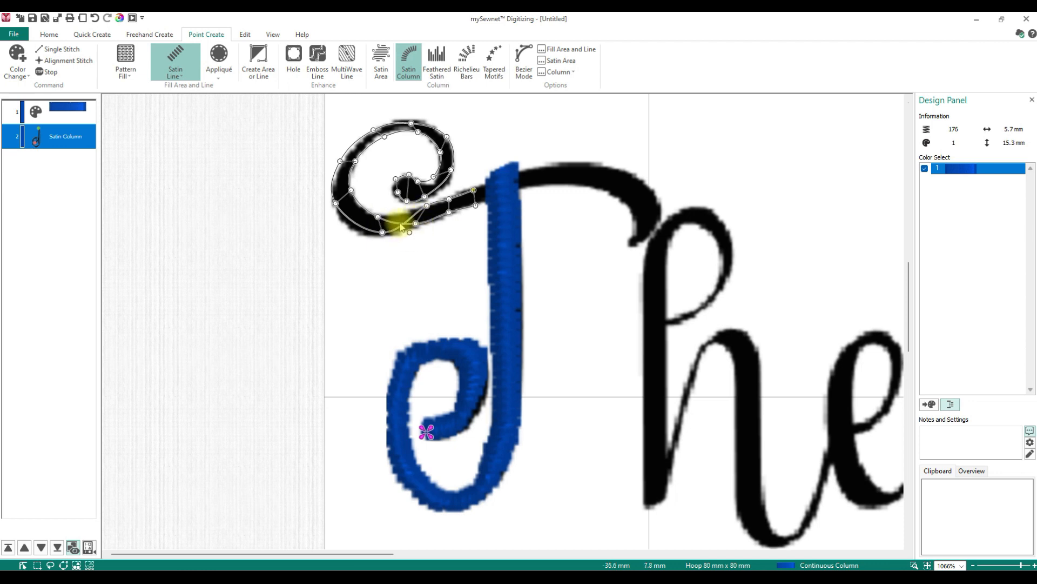
pyautogui.moveTo(404, 223); pyautogui.dragTo(475, 192)
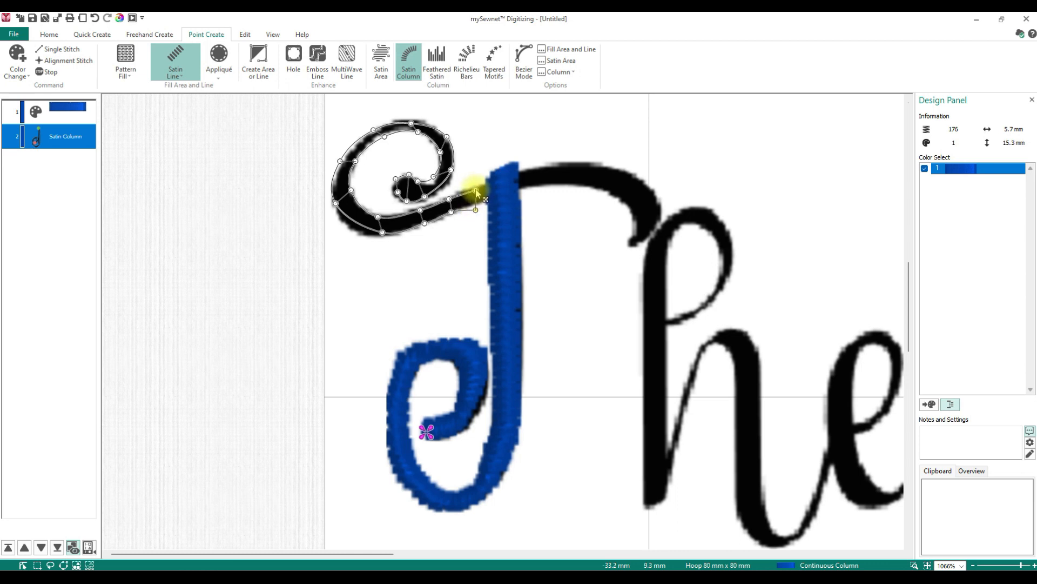
pyautogui.moveTo(475, 211)
pyautogui.mouseDown()
pyautogui.moveTo(479, 185)
pyautogui.moveTo(478, 201)
pyautogui.mouseUp()
pyautogui.click(529, 171)
pyautogui.click(529, 186)
pyautogui.click(564, 166)
pyautogui.click(564, 182)
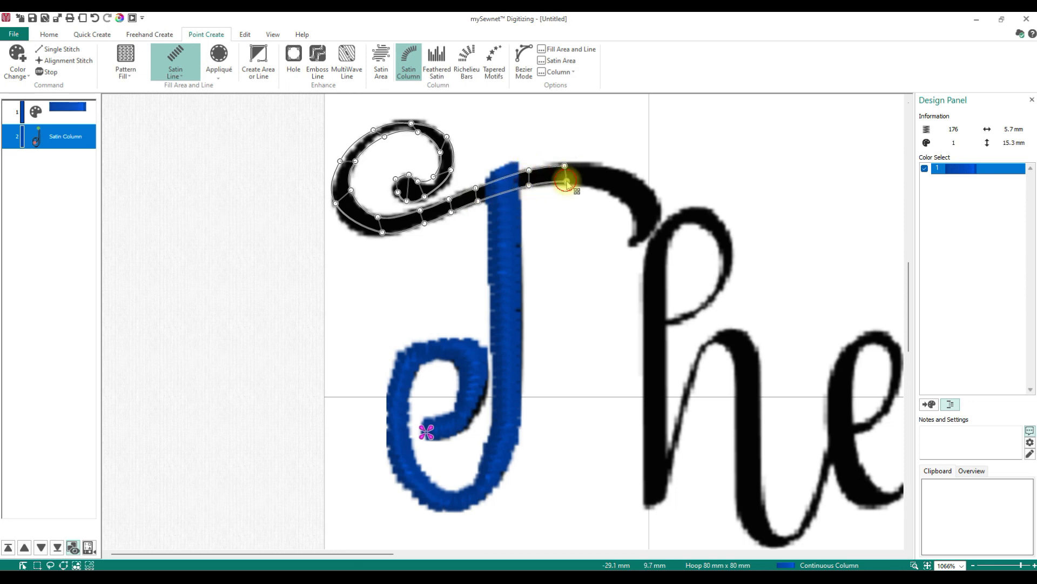
pyautogui.click(611, 168)
pyautogui.click(598, 185)
pyautogui.click(648, 186)
pyautogui.click(623, 200)
pyautogui.click(661, 215)
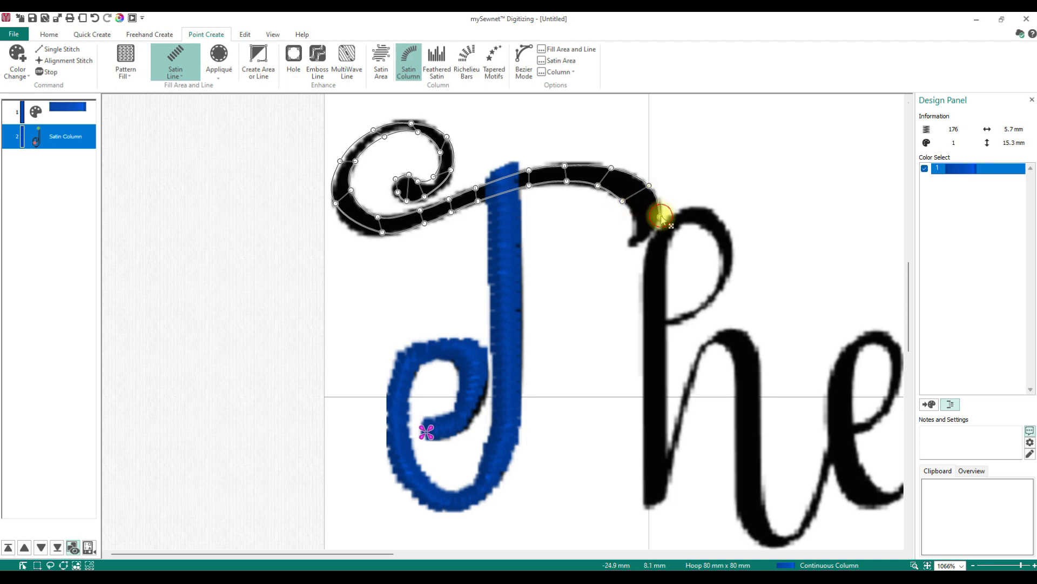
pyautogui.click(635, 221)
pyautogui.click(627, 241)
pyautogui.click(640, 243)
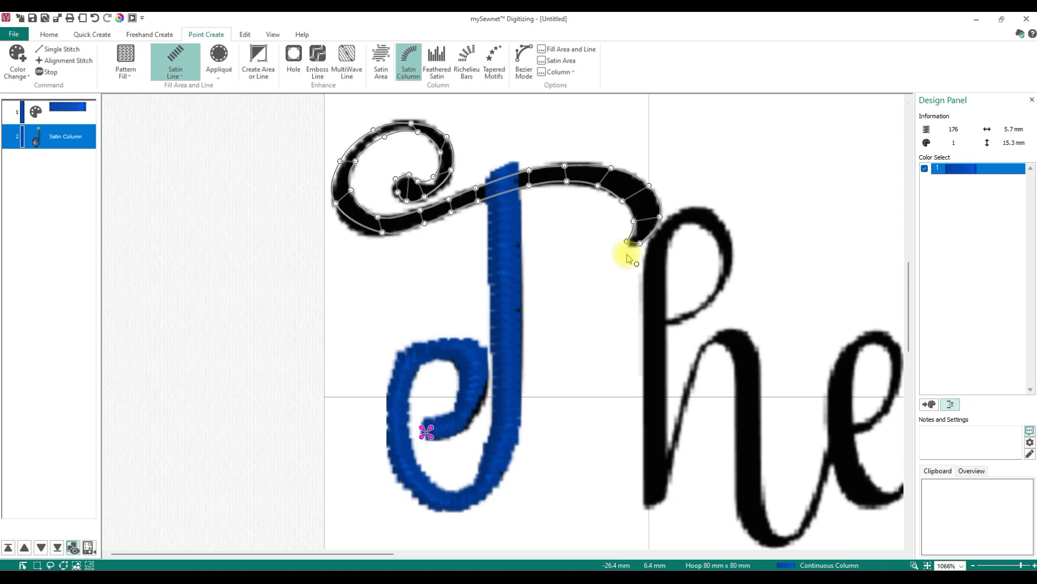
pyautogui.click(368, 235)
pyautogui.click(342, 167)
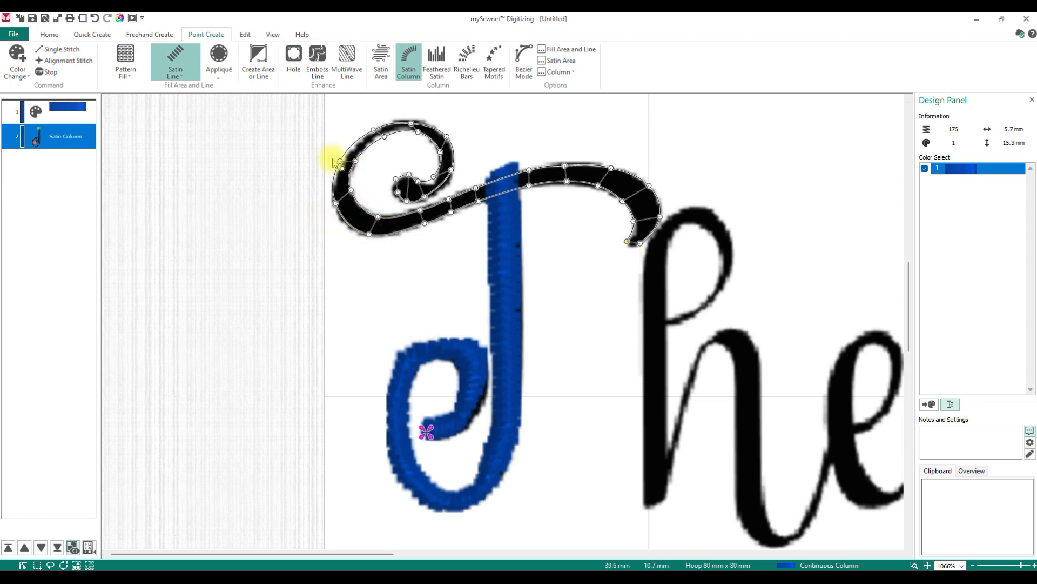
pyautogui.moveTo(339, 162); pyautogui.dragTo(342, 163)
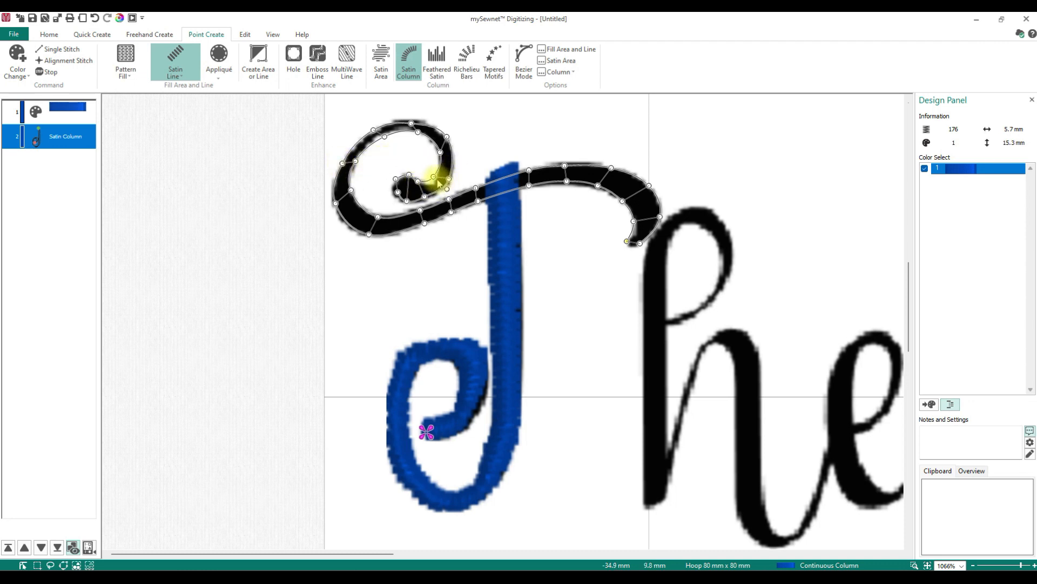
pyautogui.rightClick(529, 256)
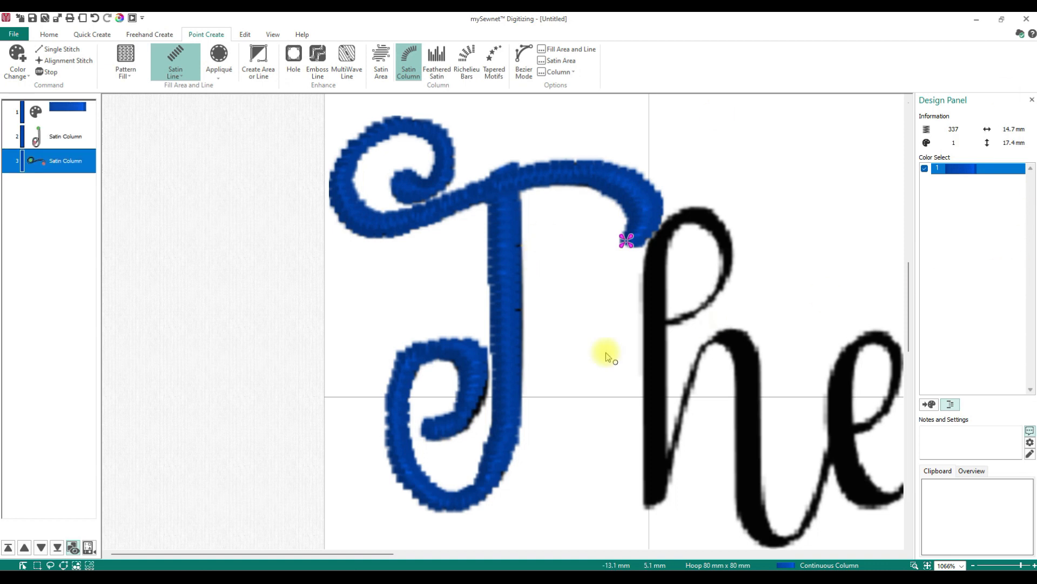
# - Digitize the h's arch and the stroke leading into the e as a satin column, refining its points
pyautogui.moveTo(323, 552); pyautogui.dragTo(454, 551)
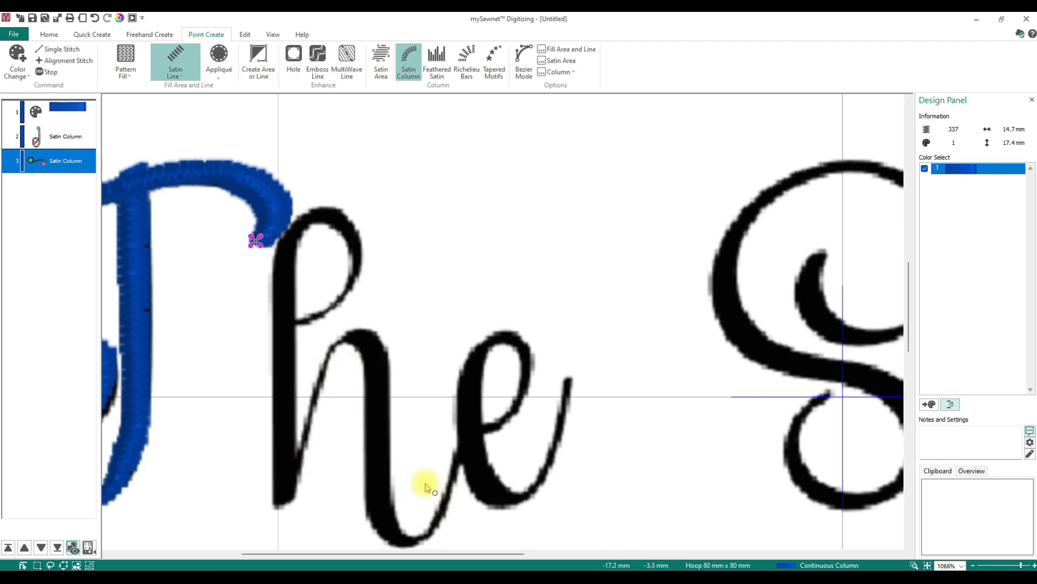
pyautogui.click(289, 481)
pyautogui.click(285, 472)
pyautogui.click(296, 458)
pyautogui.click(298, 448)
pyautogui.click(309, 453)
pyautogui.click(319, 404)
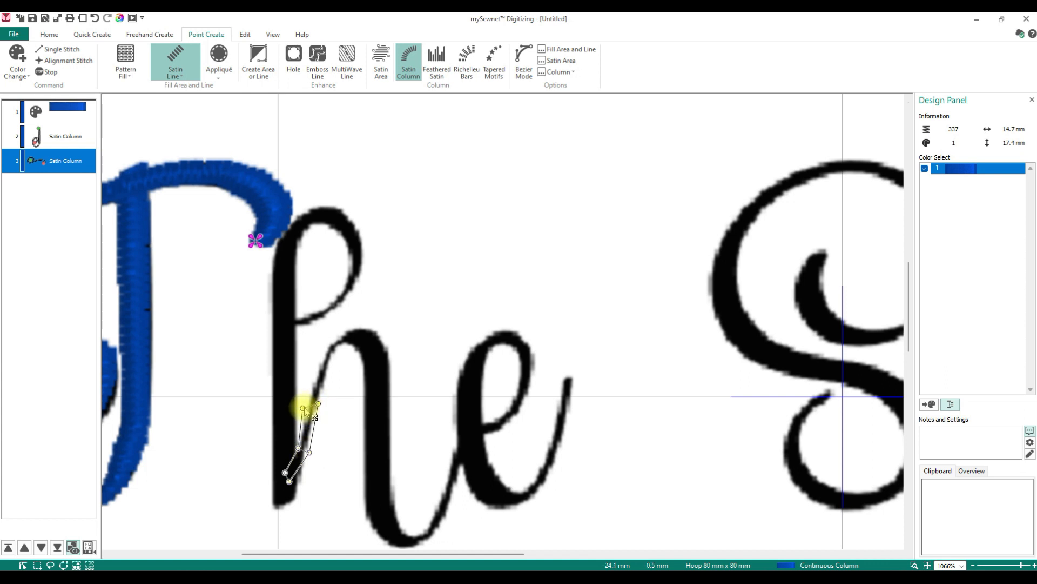
pyautogui.click(325, 366)
pyautogui.click(336, 336)
pyautogui.click(340, 348)
pyautogui.click(362, 326)
pyautogui.click(353, 348)
pyautogui.click(385, 353)
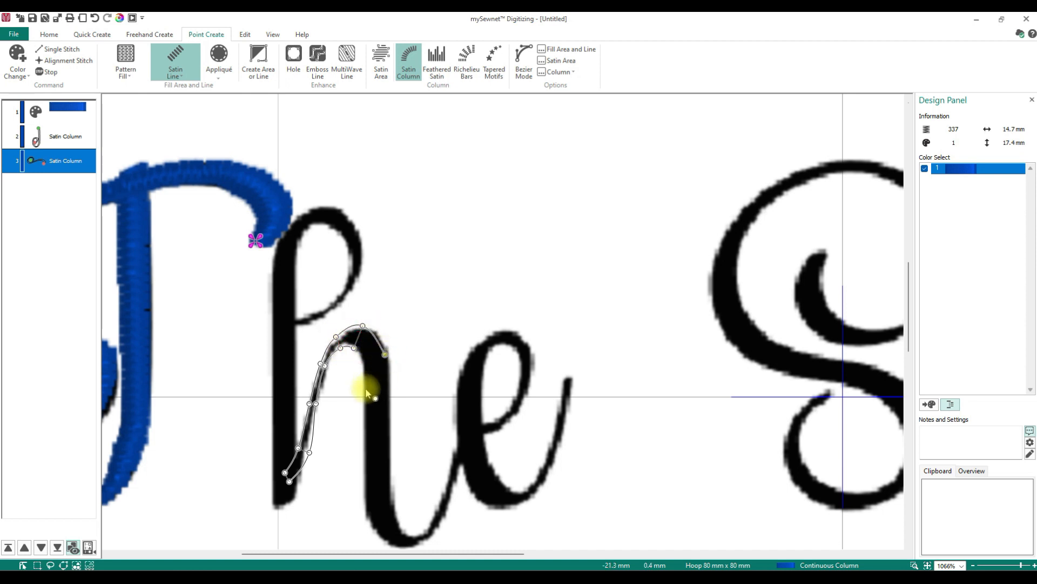
pyautogui.click(394, 421)
pyautogui.click(389, 486)
pyautogui.click(372, 522)
pyautogui.click(396, 520)
pyautogui.click(399, 545)
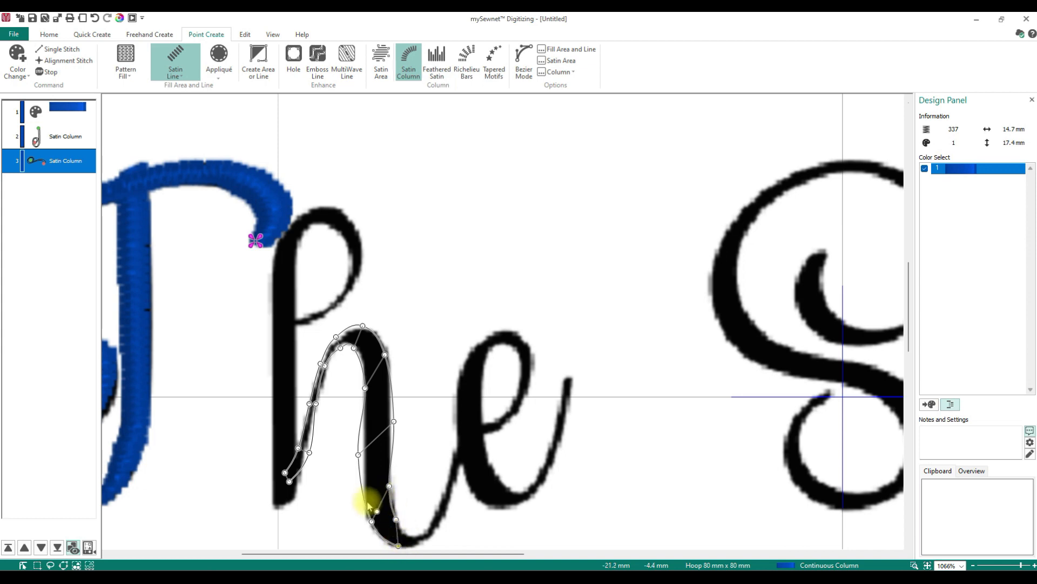
pyautogui.moveTo(358, 454); pyautogui.dragTo(389, 426)
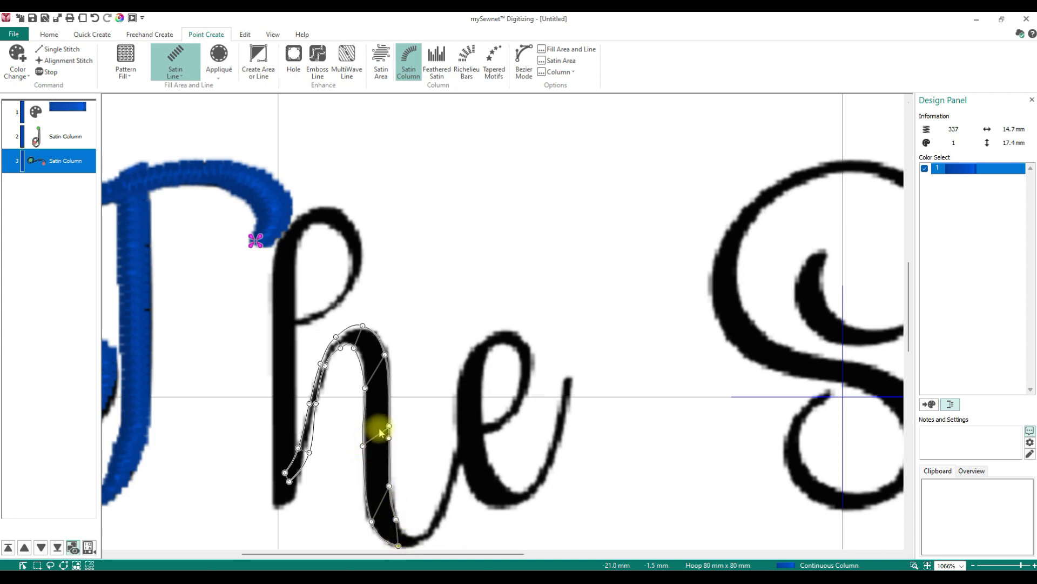
pyautogui.moveTo(385, 355); pyautogui.dragTo(386, 368)
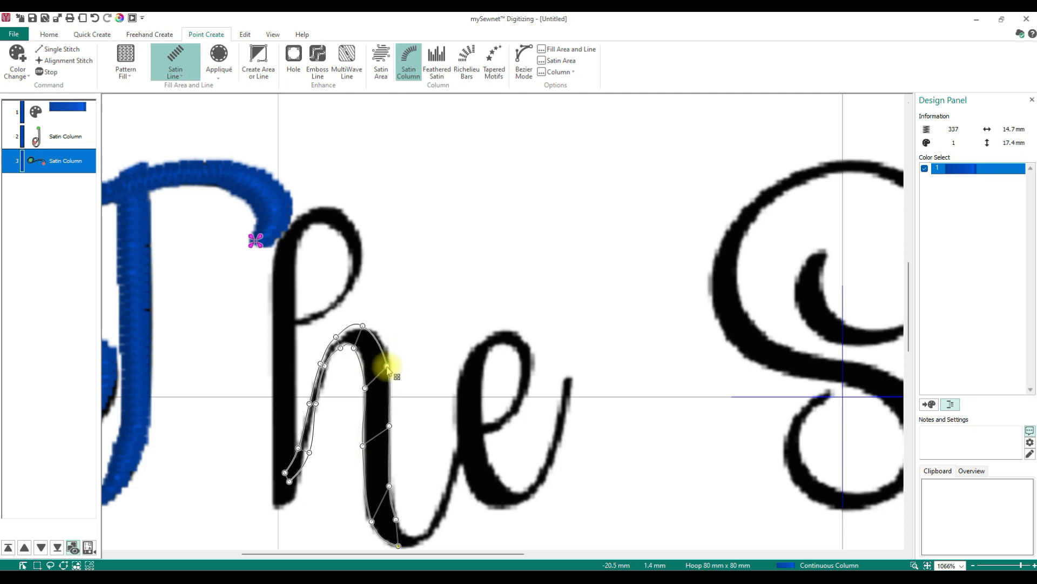
pyautogui.moveTo(363, 326); pyautogui.dragTo(369, 330)
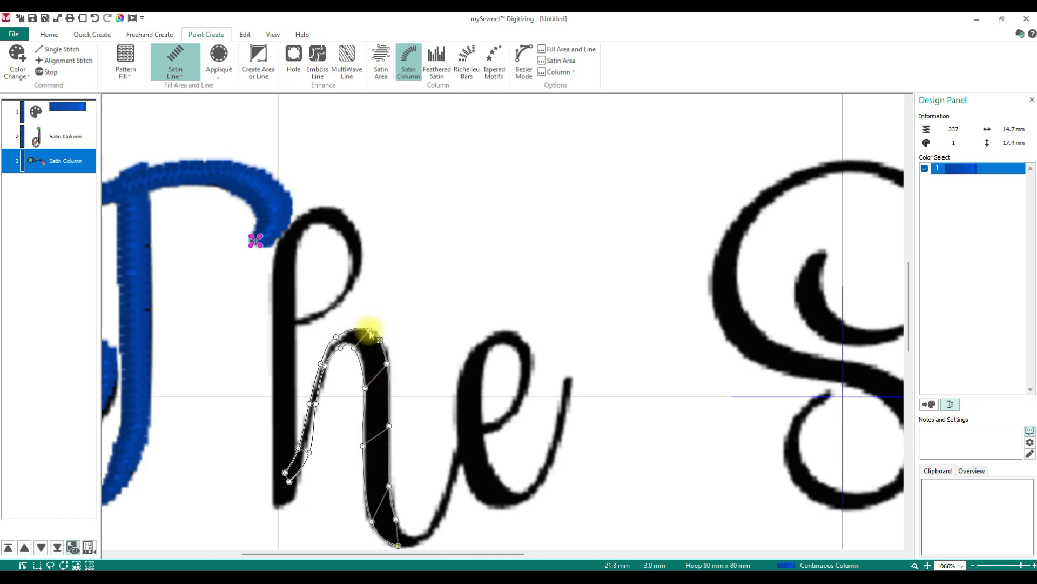
pyautogui.moveTo(309, 451); pyautogui.dragTo(295, 448)
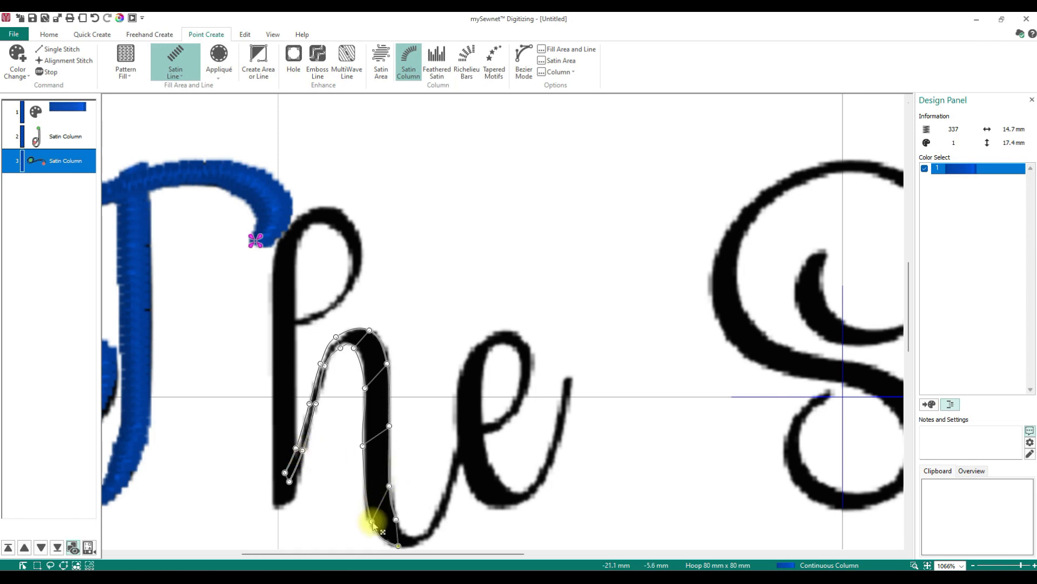
pyautogui.moveTo(371, 522); pyautogui.dragTo(369, 518)
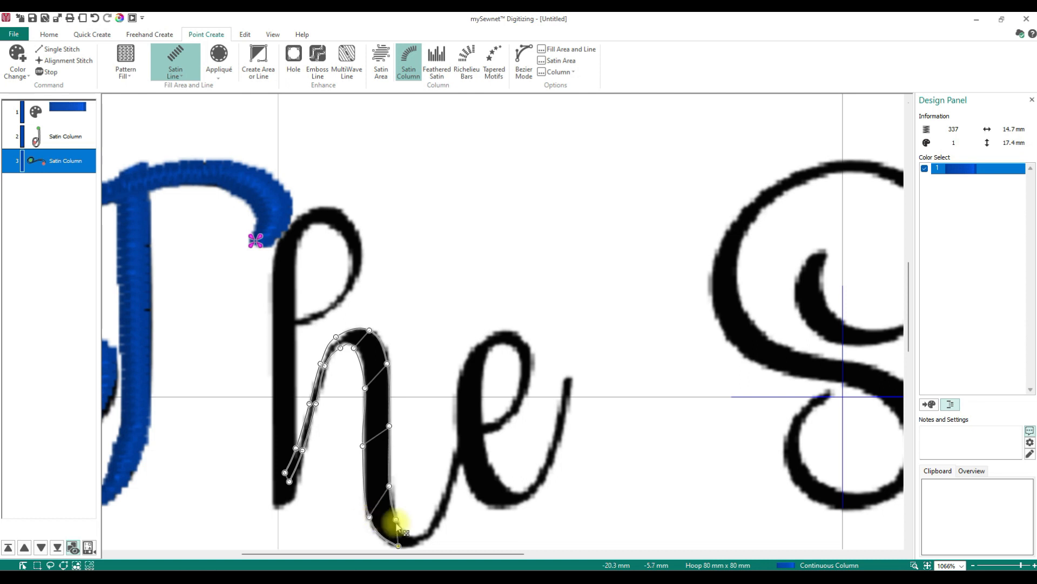
pyautogui.click(414, 537)
pyautogui.click(428, 528)
pyautogui.click(439, 531)
pyautogui.click(440, 492)
pyautogui.click(452, 493)
pyautogui.click(447, 471)
pyautogui.click(458, 472)
pyautogui.click(462, 434)
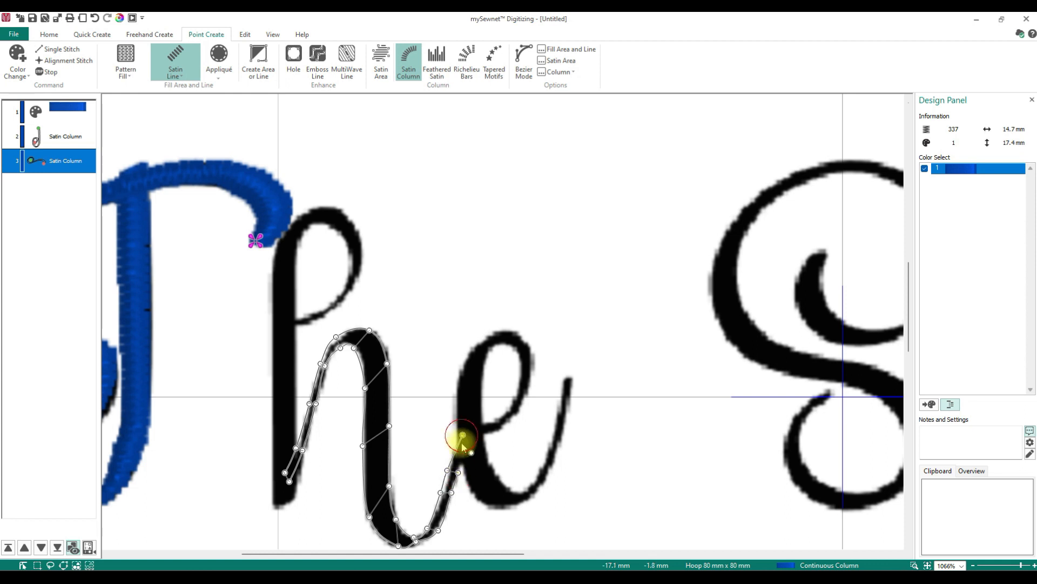
pyautogui.click(469, 445)
pyautogui.moveTo(463, 435); pyautogui.dragTo(467, 430)
pyautogui.rightClick(318, 480)
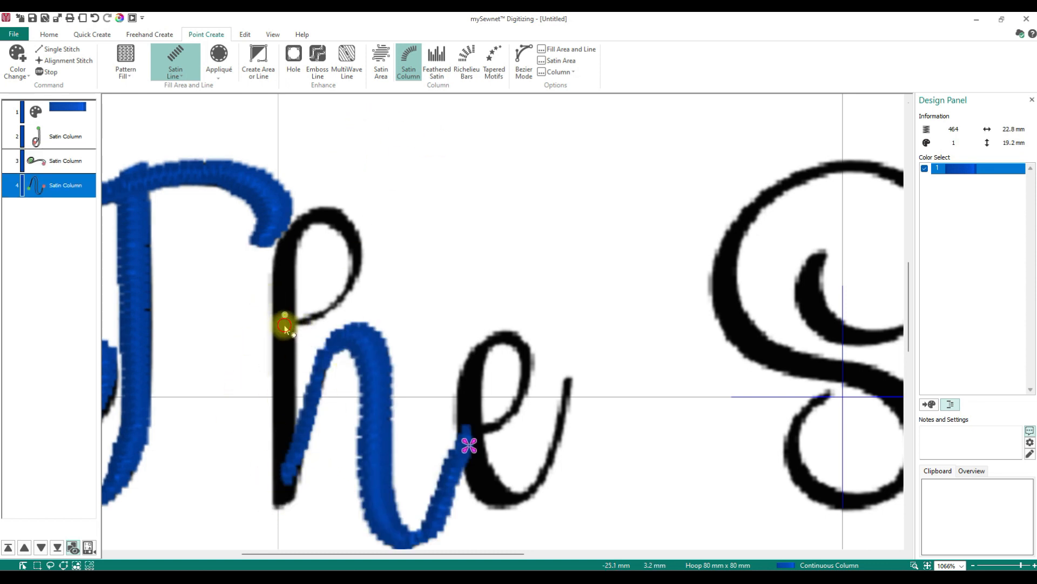
# - Digitize the h's looped ascender and tall stem down to the baseline as another satin column
pyautogui.click(307, 312)
pyautogui.click(314, 323)
pyautogui.click(329, 301)
pyautogui.click(340, 306)
pyautogui.click(343, 283)
pyautogui.click(356, 277)
pyautogui.click(350, 261)
pyautogui.click(359, 238)
pyautogui.click(343, 236)
pyautogui.click(344, 209)
pyautogui.click(323, 222)
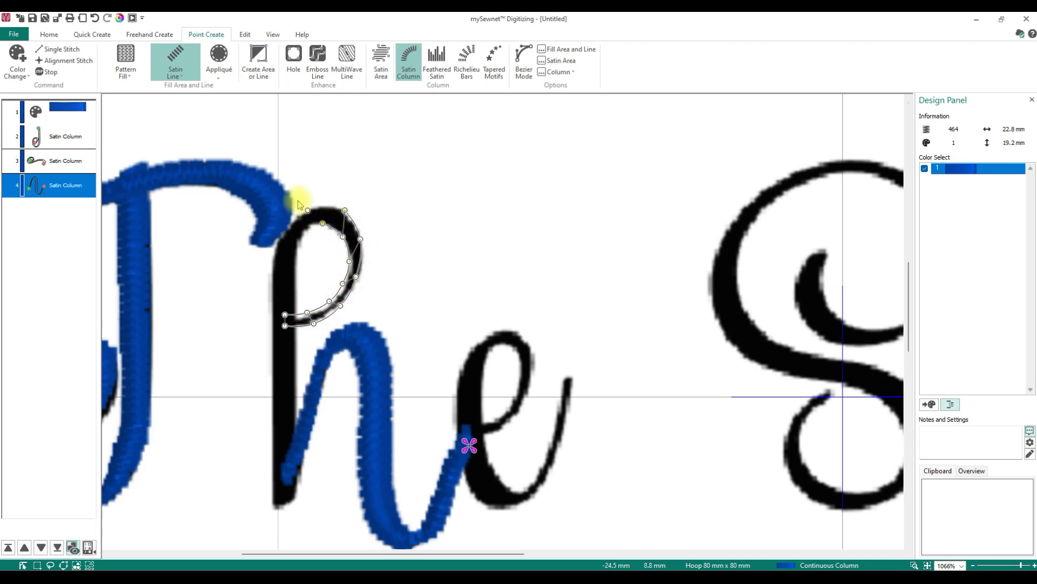
pyautogui.click(290, 265)
pyautogui.click(269, 252)
pyautogui.click(293, 285)
pyautogui.click(254, 309)
pyautogui.click(294, 360)
pyautogui.click(267, 376)
pyautogui.click(293, 424)
pyautogui.click(262, 438)
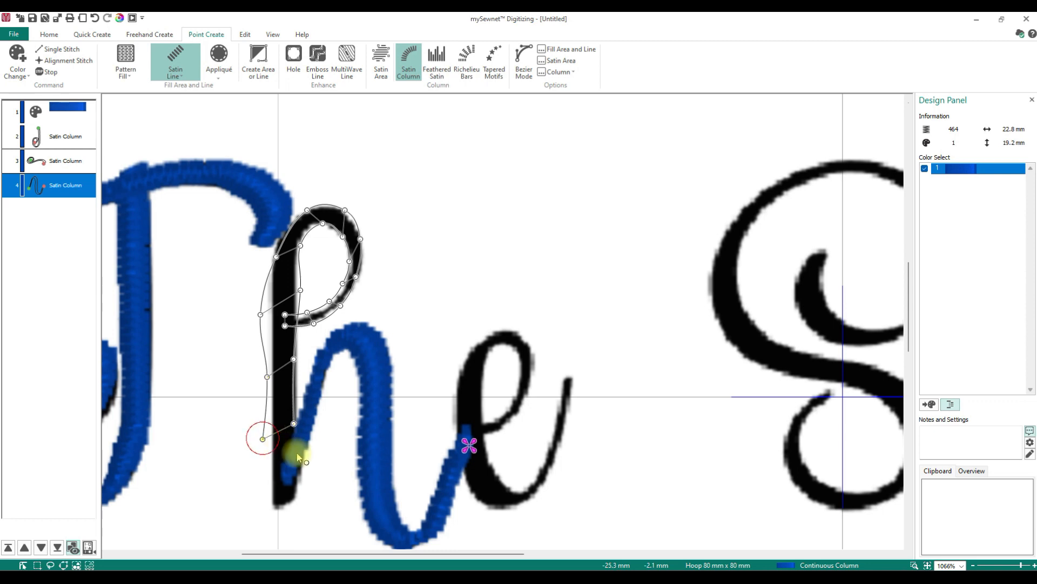
pyautogui.click(298, 476)
pyautogui.click(269, 494)
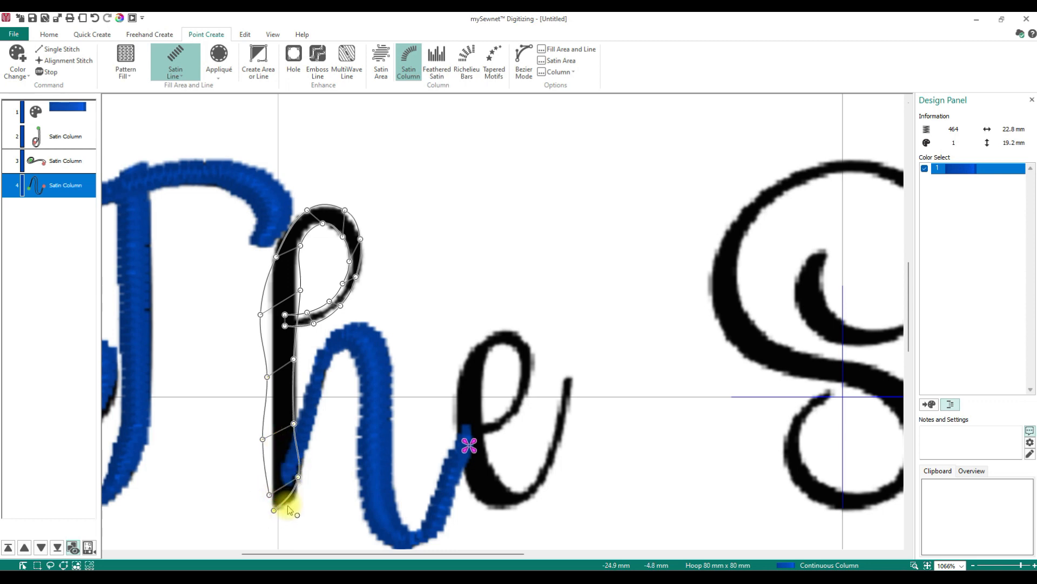
pyautogui.click(300, 501)
pyautogui.click(274, 507)
pyautogui.rightClick(274, 507)
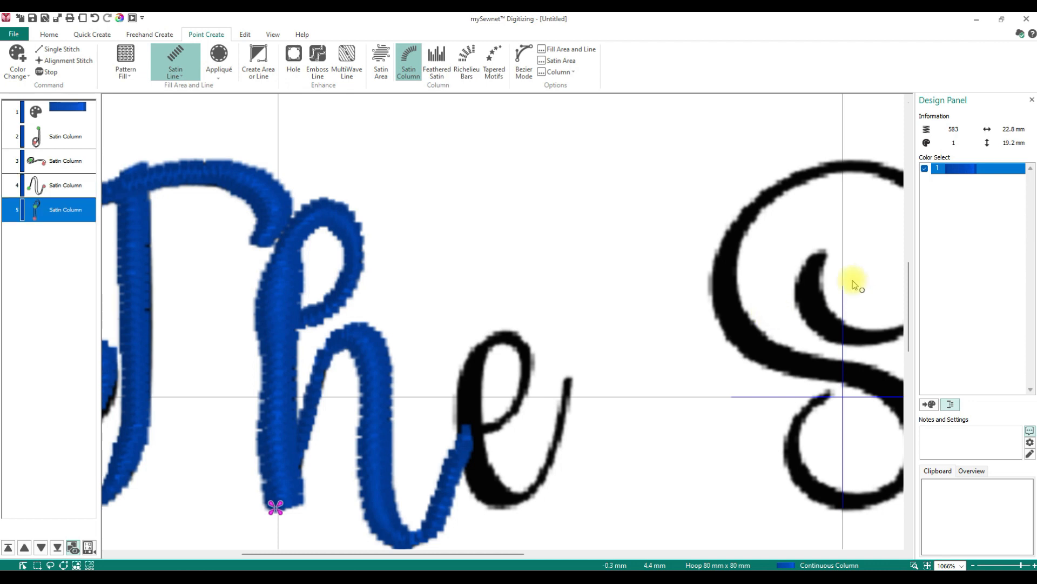
# - Digitize the e, from its joining stroke around the loop to its upward tail, as a satin column
pyautogui.click(474, 423)
pyautogui.click(506, 423)
pyautogui.click(513, 400)
pyautogui.click(527, 388)
pyautogui.click(518, 361)
pyautogui.click(530, 350)
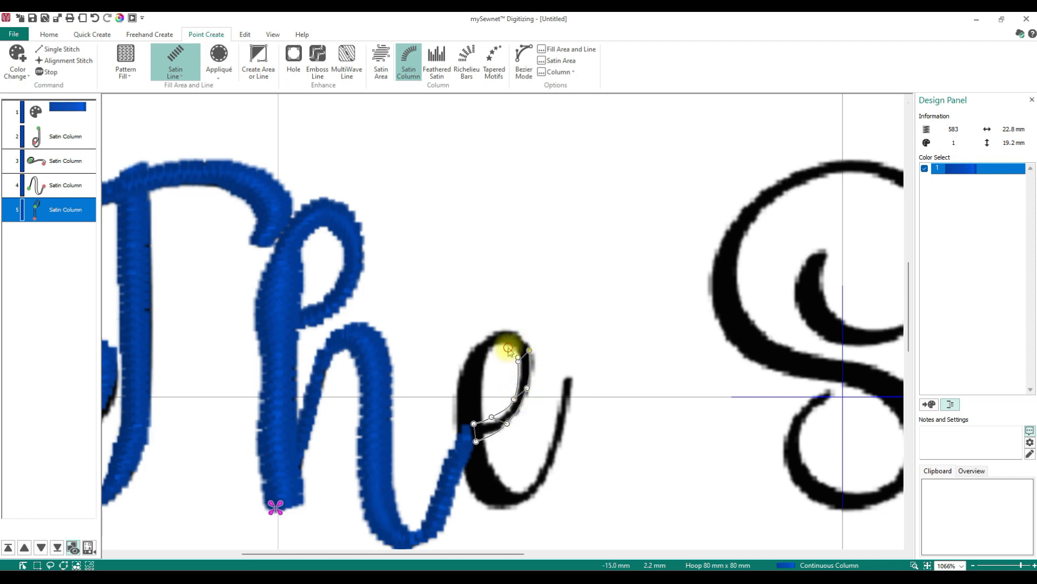
pyautogui.click(461, 360)
pyautogui.click(485, 381)
pyautogui.click(445, 403)
pyautogui.click(489, 420)
pyautogui.click(462, 470)
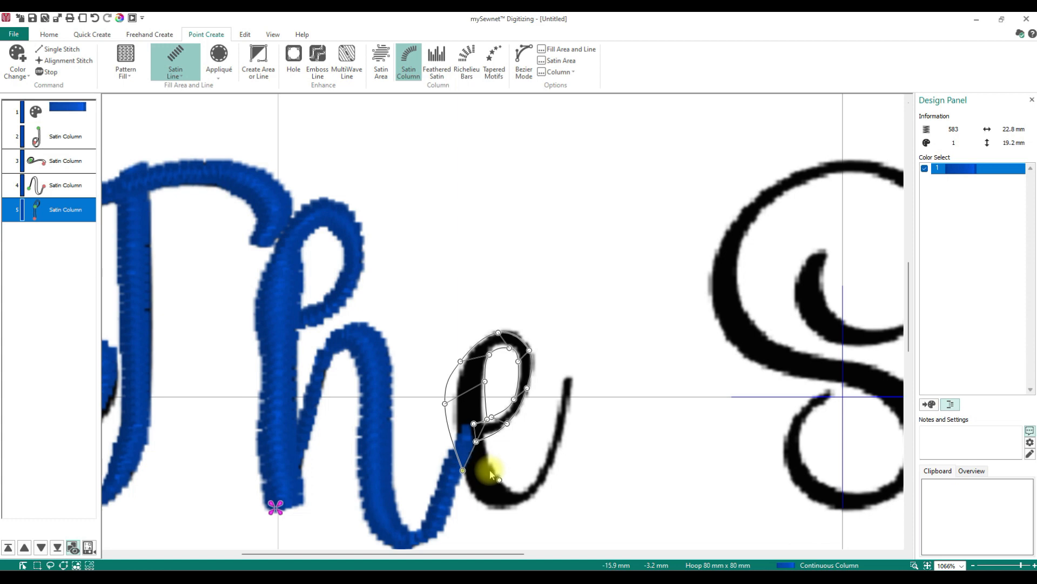
pyautogui.click(509, 488)
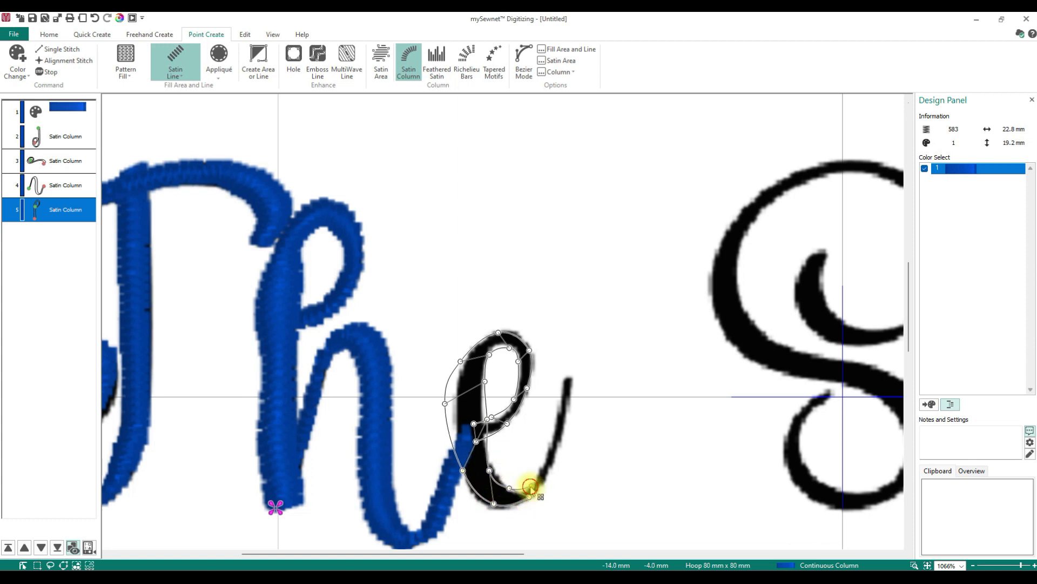
pyautogui.click(547, 483)
pyautogui.click(547, 454)
pyautogui.click(559, 448)
pyautogui.click(556, 430)
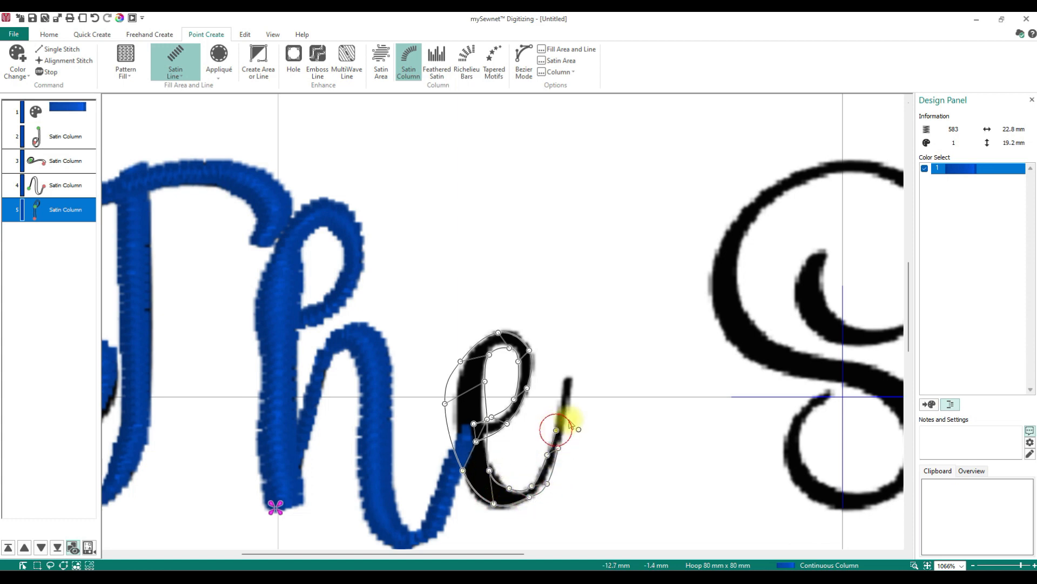
pyautogui.click(569, 414)
pyautogui.click(560, 378)
pyautogui.click(569, 377)
pyautogui.rightClick(592, 405)
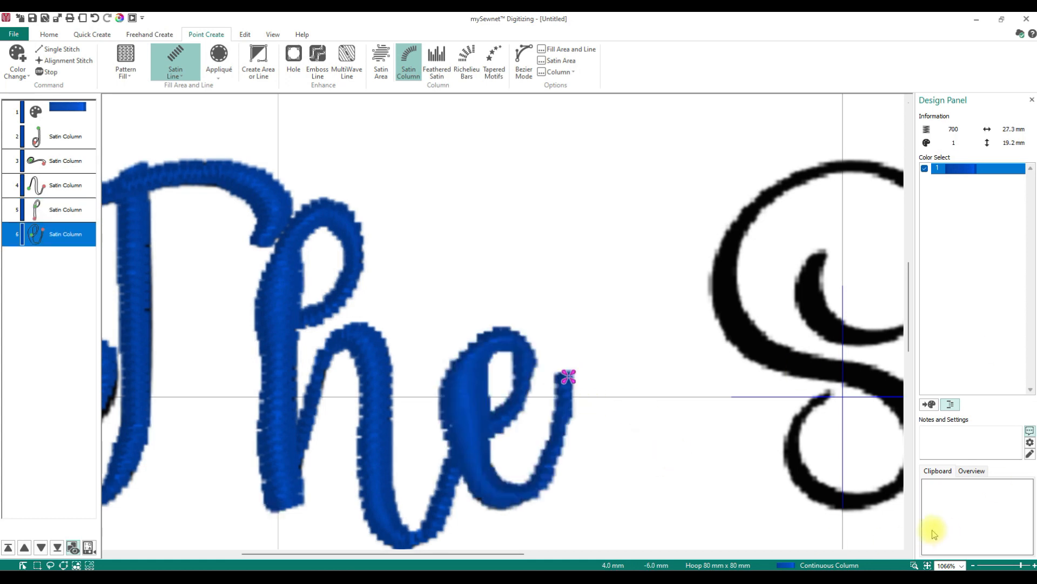
pyautogui.click(926, 564)
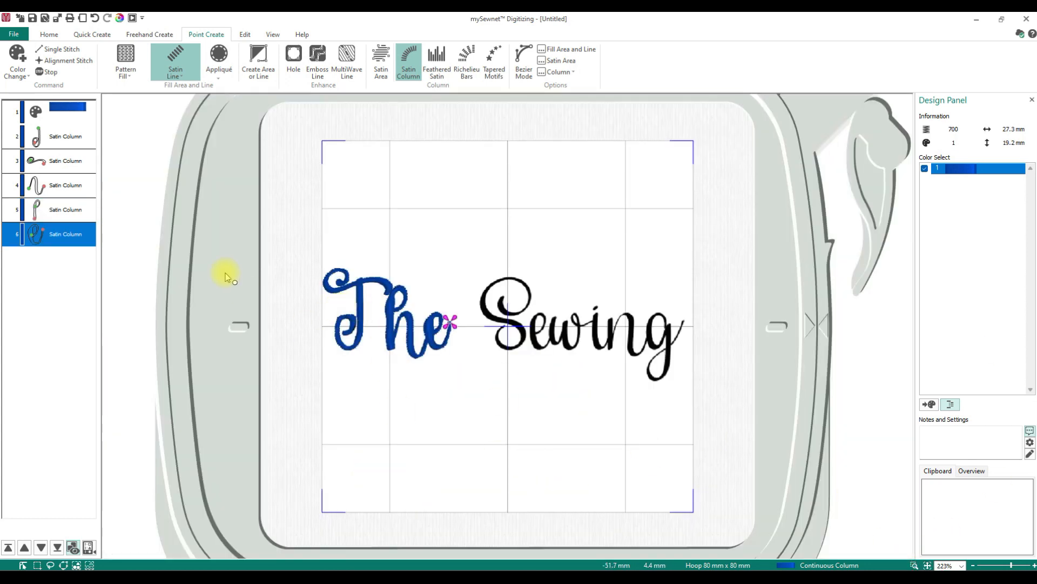
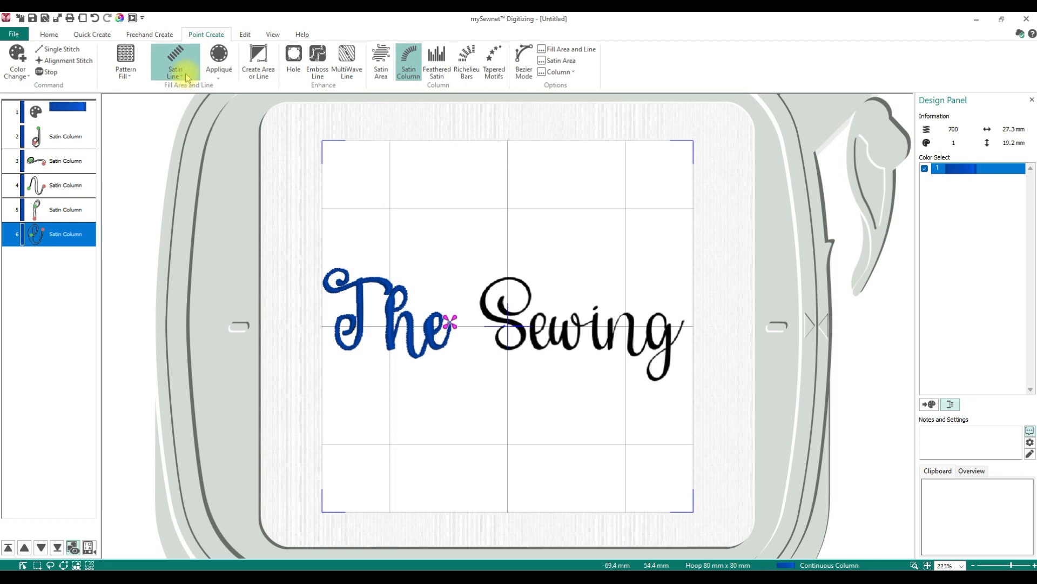
# - Draw a block T above 'The' from a horizontal satin line and a vertical satin line dropping from its middle, using Create Area or Line
pyautogui.click(270, 66)
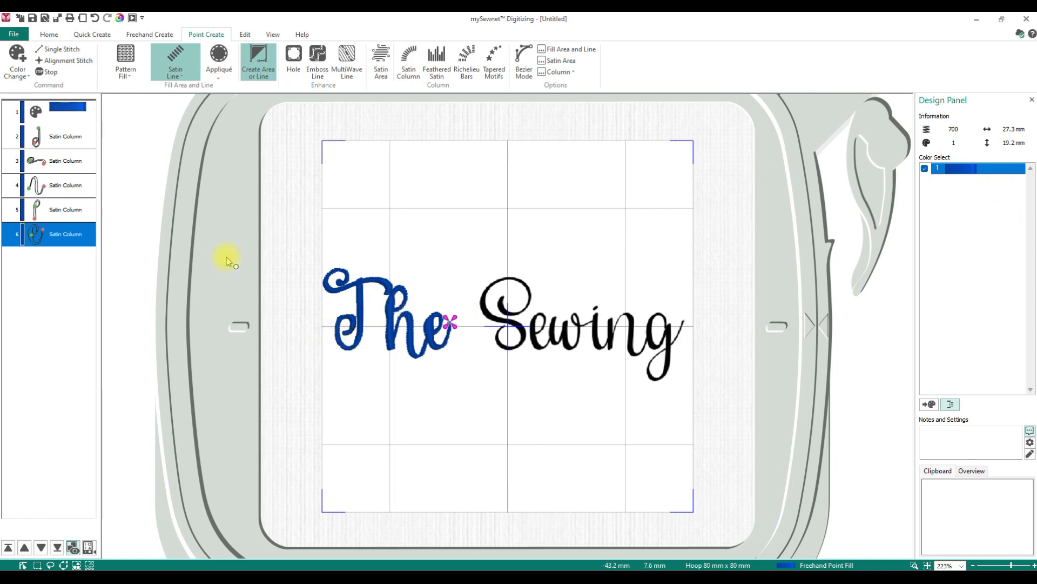
pyautogui.click(57, 138)
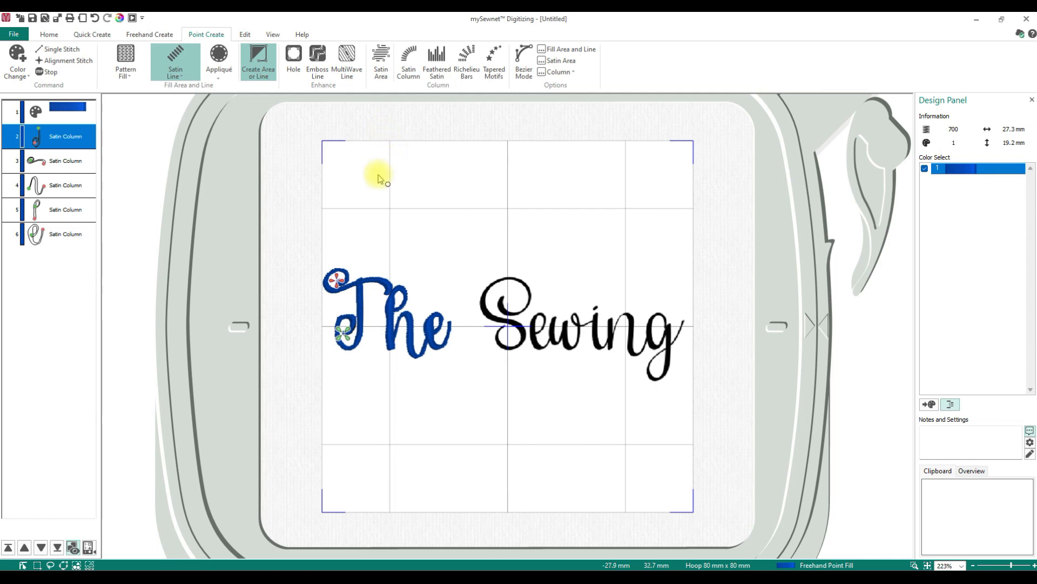
pyautogui.click(370, 195)
pyautogui.click(459, 193)
pyautogui.click(412, 195)
pyautogui.press('Return')
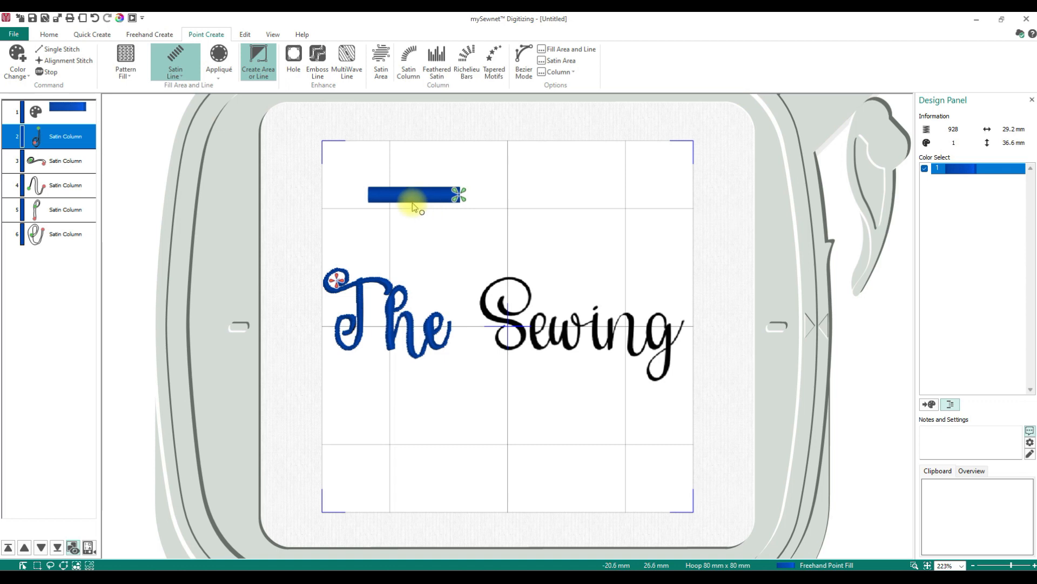
pyautogui.click(412, 267)
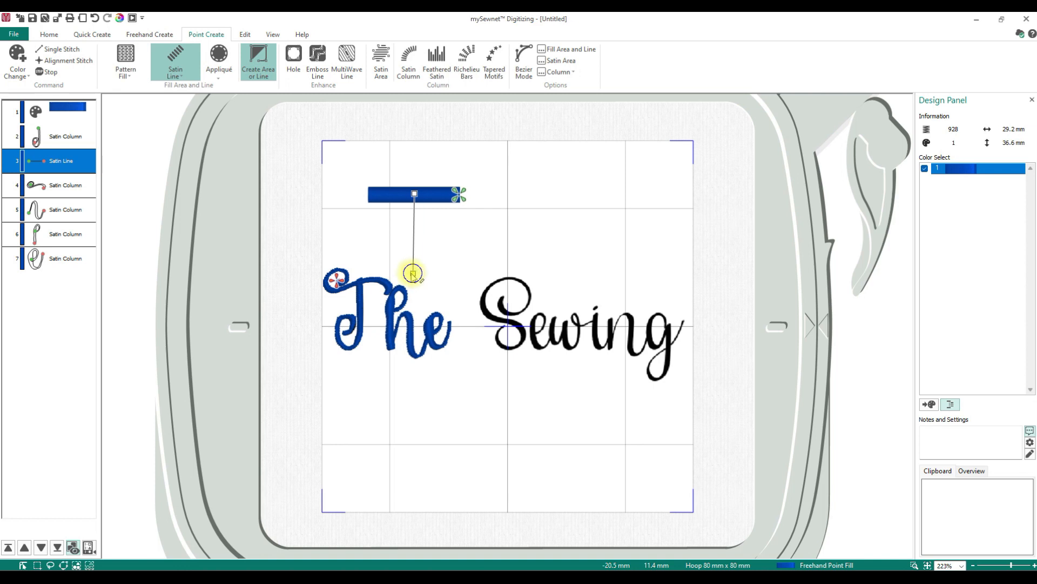
pyautogui.rightClick(413, 273)
# - Lengthen the T's vertical satin line by moving its bottom point slightly down with Edit Points
pyautogui.click(52, 169)
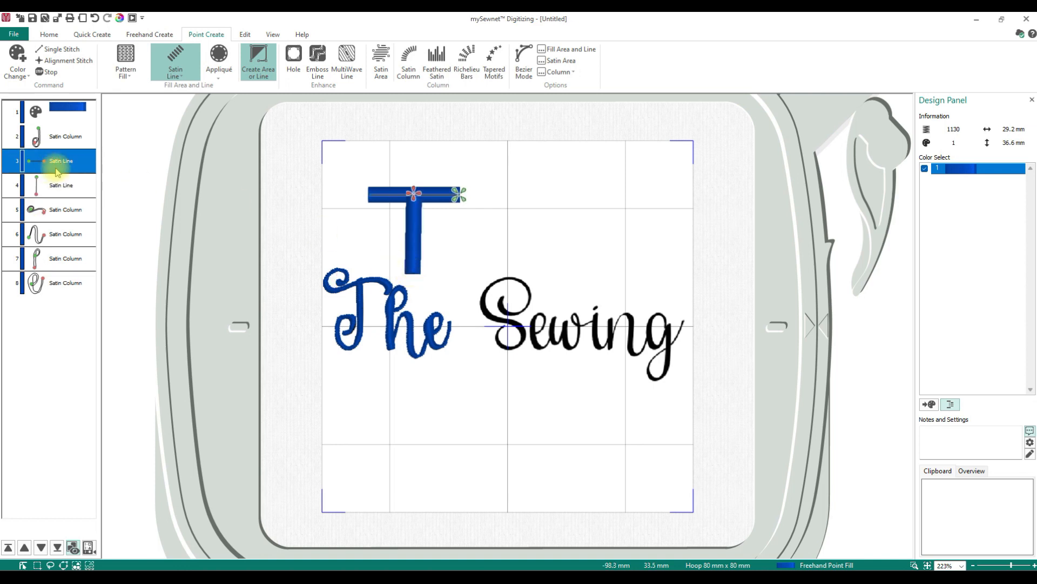
pyautogui.click(57, 189)
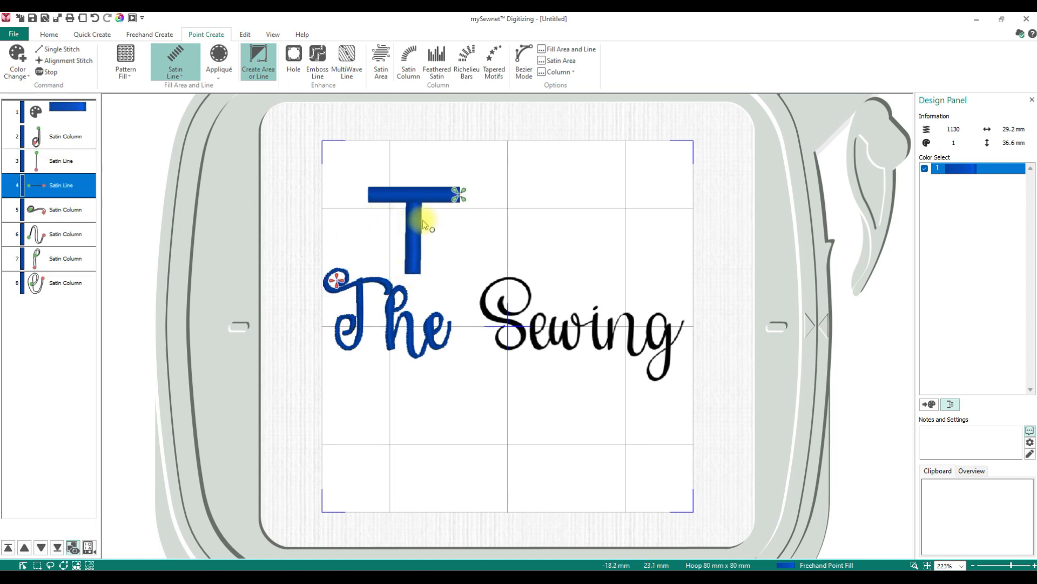
pyautogui.click(49, 34)
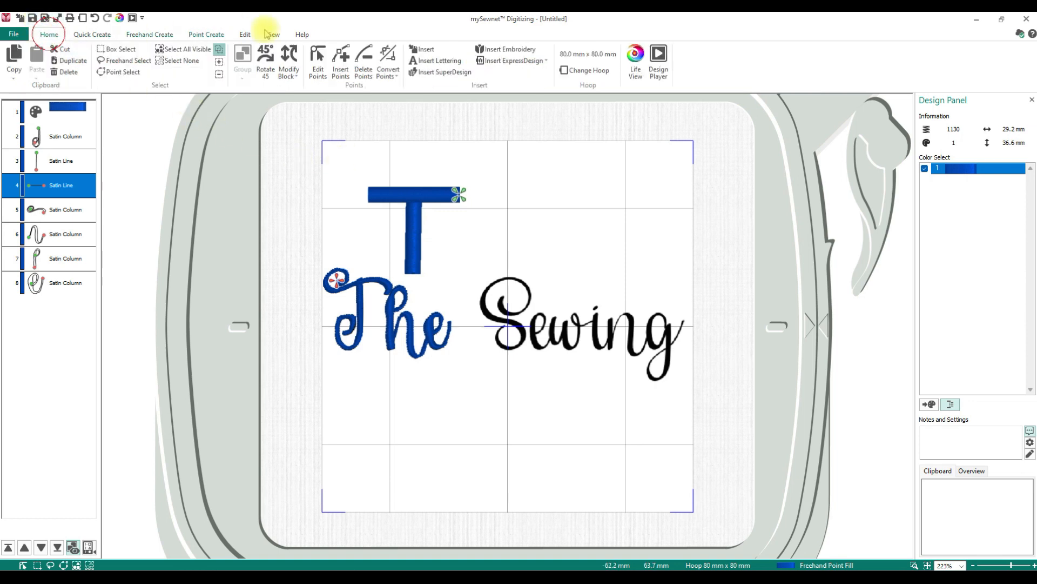
pyautogui.click(318, 60)
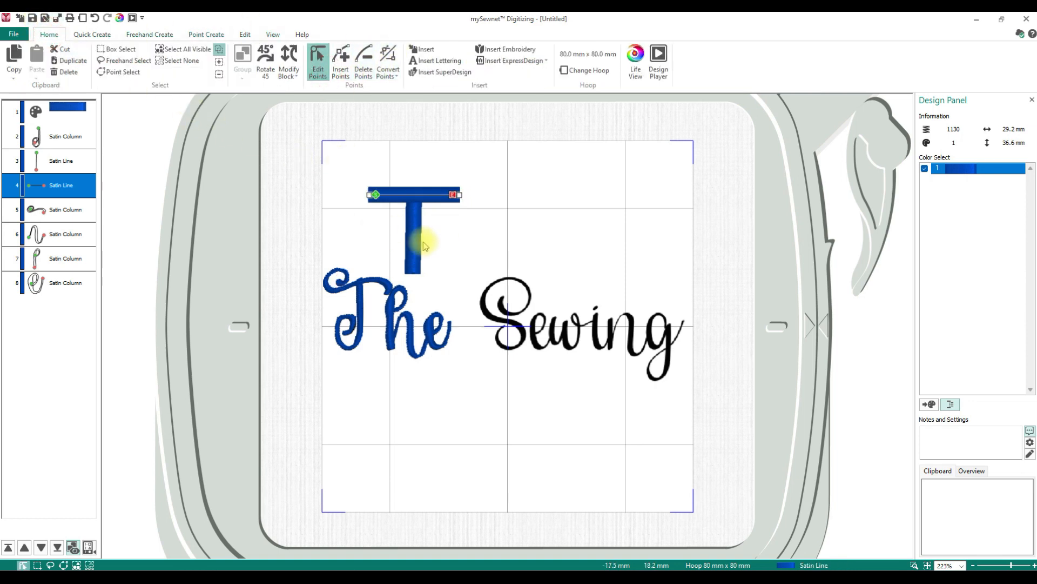
pyautogui.click(414, 274)
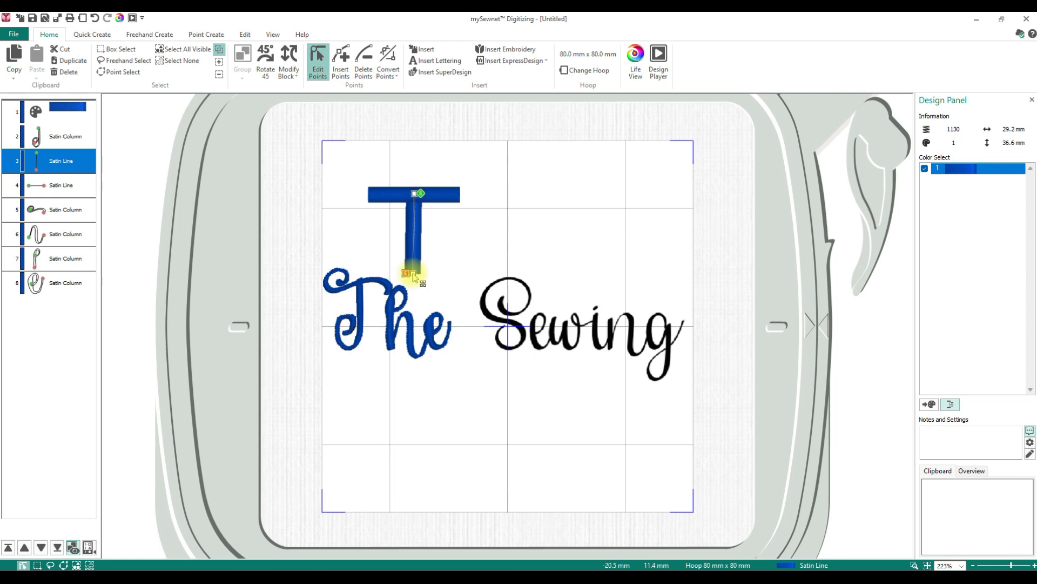
pyautogui.click(413, 273)
pyautogui.moveTo(414, 275); pyautogui.dragTo(415, 286)
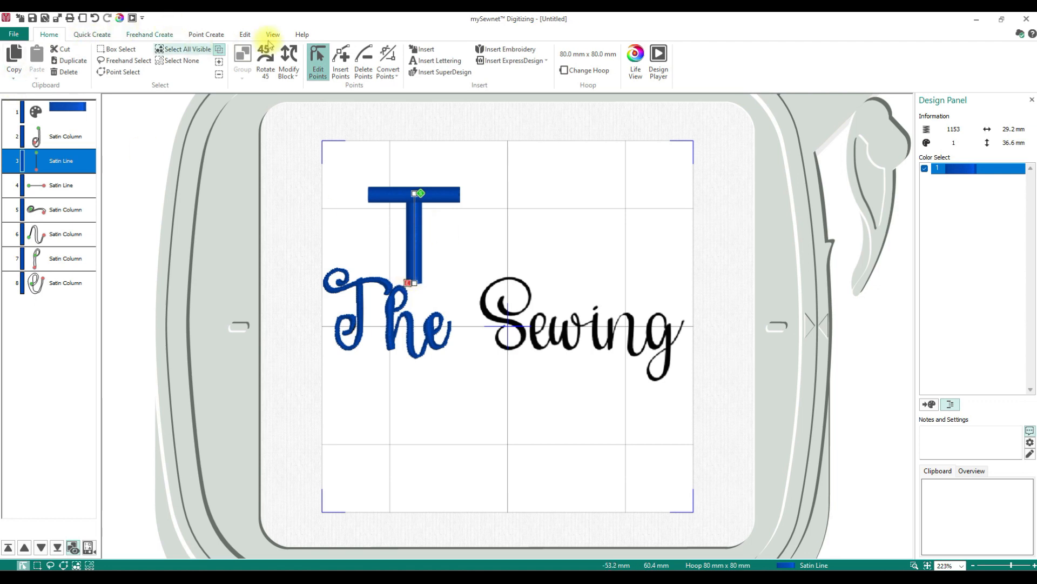
# - Select the T stem column of 'The', zoom in on the word and switch to Object View
pyautogui.click(250, 34)
pyautogui.click(49, 35)
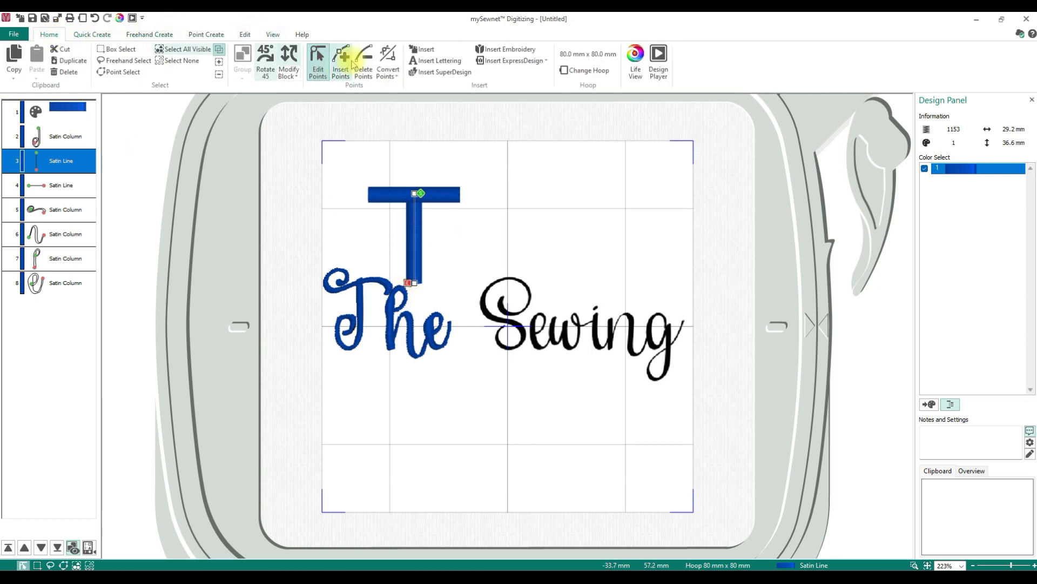
pyautogui.click(361, 295)
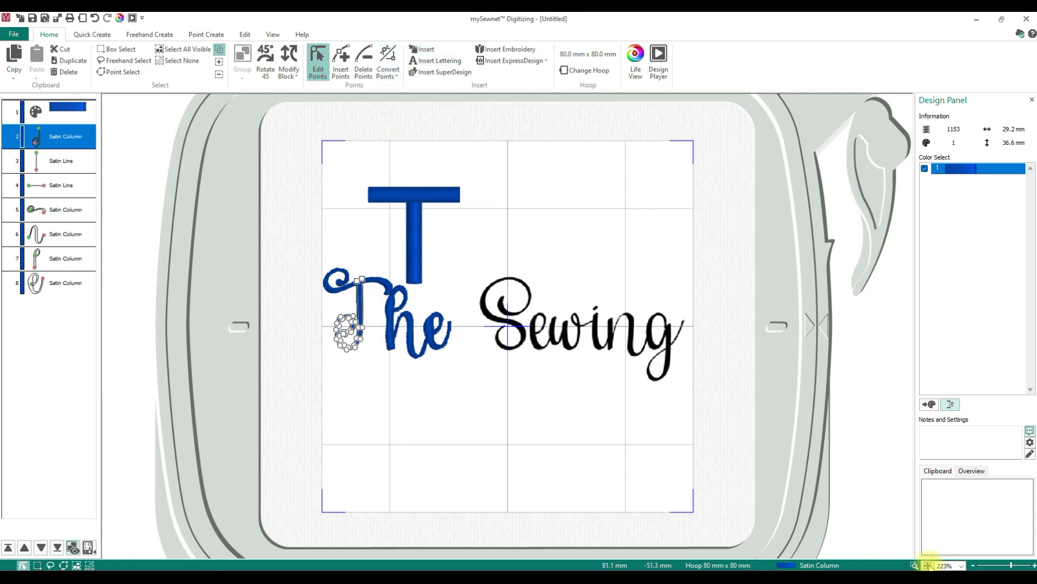
pyautogui.click(915, 565)
pyautogui.moveTo(308, 234); pyautogui.dragTo(418, 360)
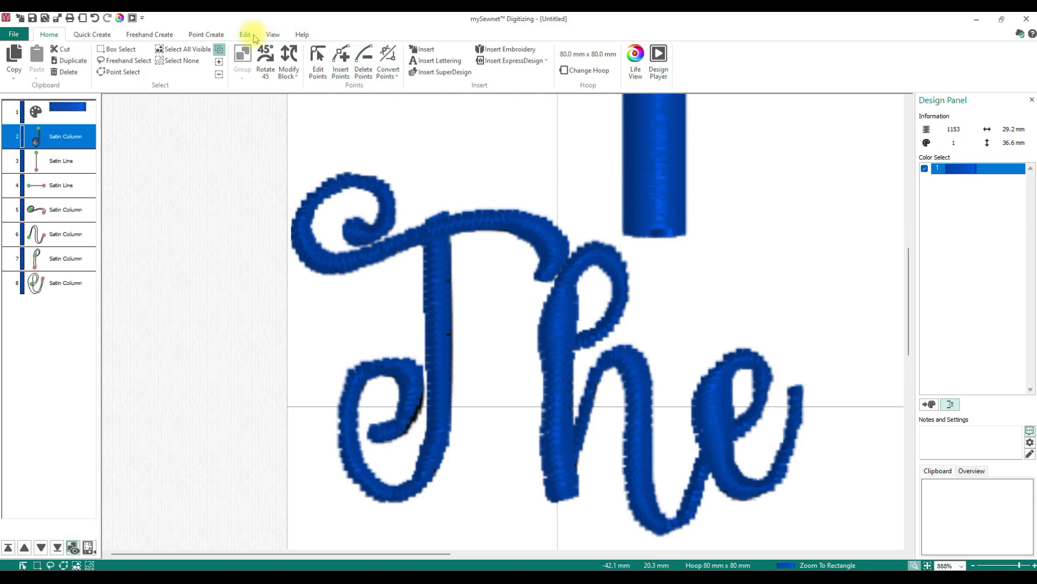
pyautogui.click(272, 34)
pyautogui.click(247, 72)
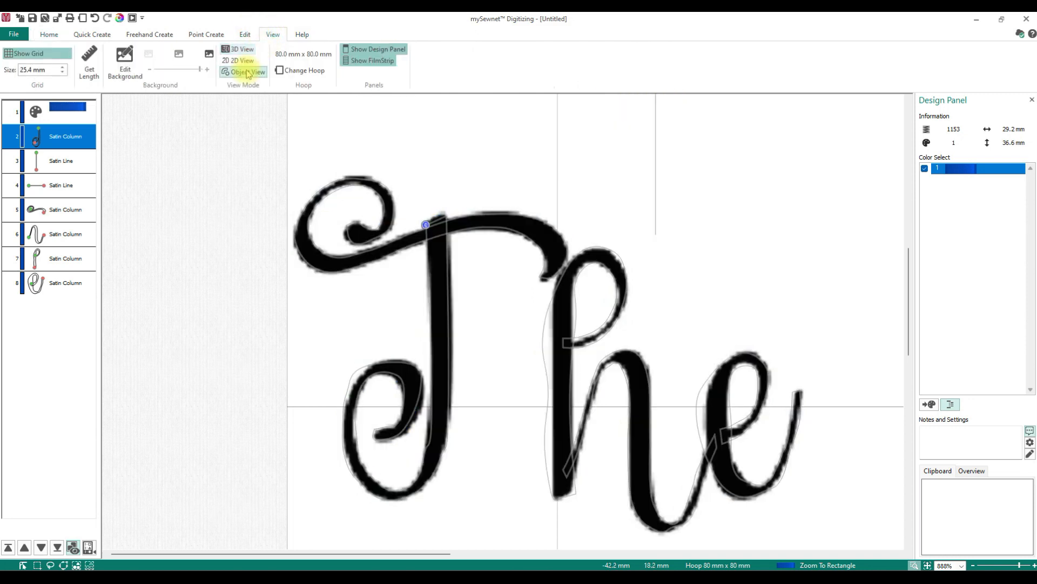
# - Move points of the T stem column around its lower loop to follow the background letter, using Edit Points
pyautogui.click(48, 35)
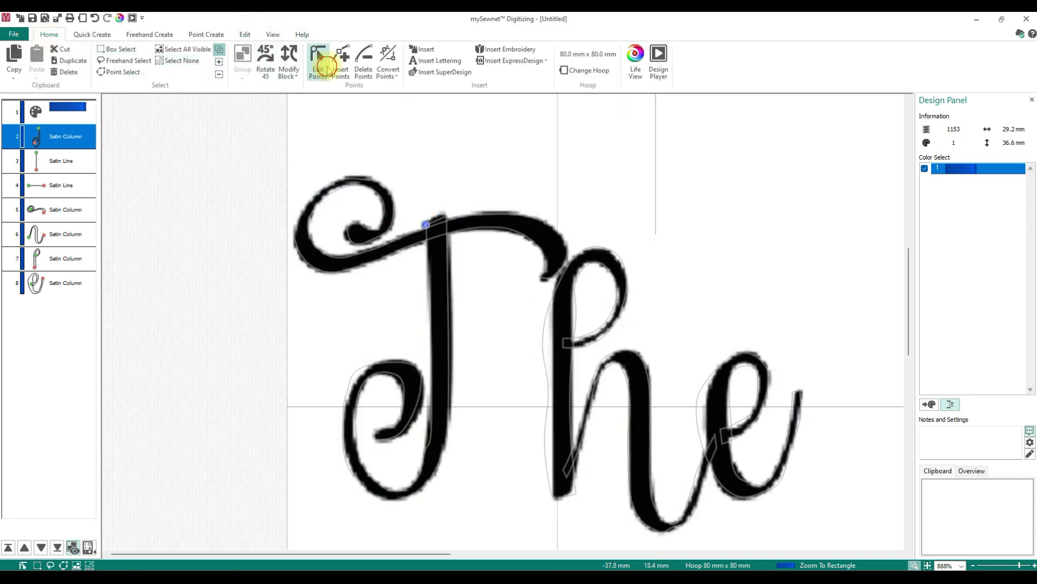
pyautogui.click(327, 67)
pyautogui.moveTo(433, 411)
pyautogui.mouseDown()
pyautogui.moveTo(431, 393)
pyautogui.moveTo(448, 403)
pyautogui.moveTo(451, 392)
pyautogui.mouseUp()
pyautogui.moveTo(441, 457); pyautogui.dragTo(426, 464)
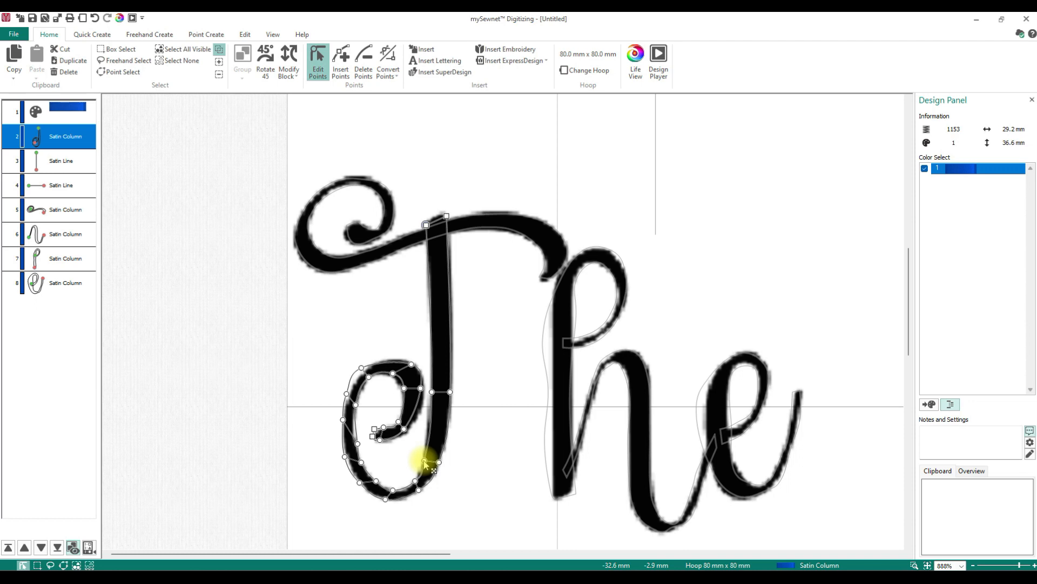
pyautogui.moveTo(419, 490); pyautogui.dragTo(411, 486)
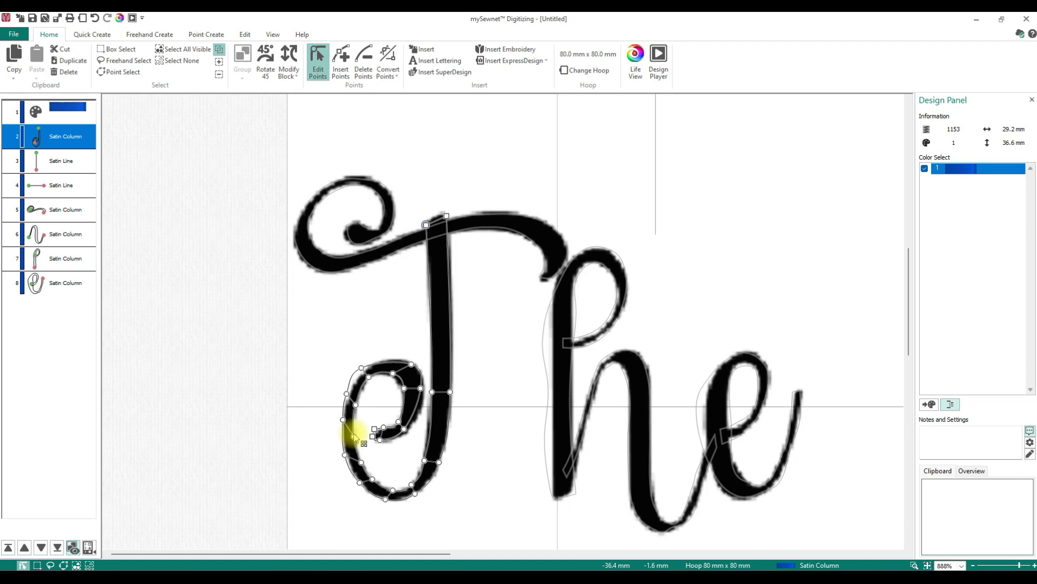
pyautogui.moveTo(347, 450); pyautogui.dragTo(347, 460)
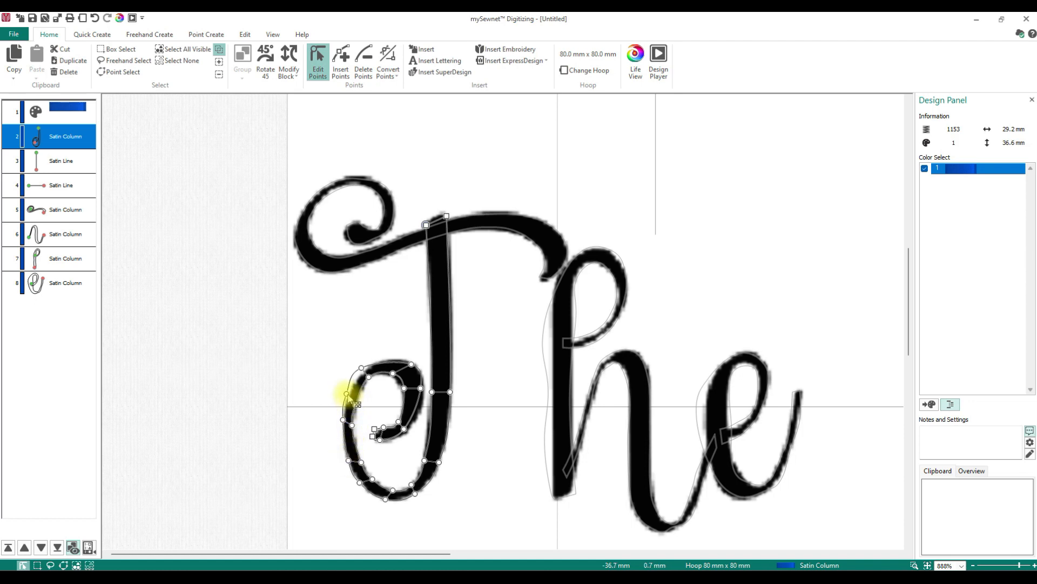
# - Refine the points on the loop's upper left, its inner curl and the stem's top to match the letter outline
pyautogui.moveTo(362, 368); pyautogui.dragTo(374, 363)
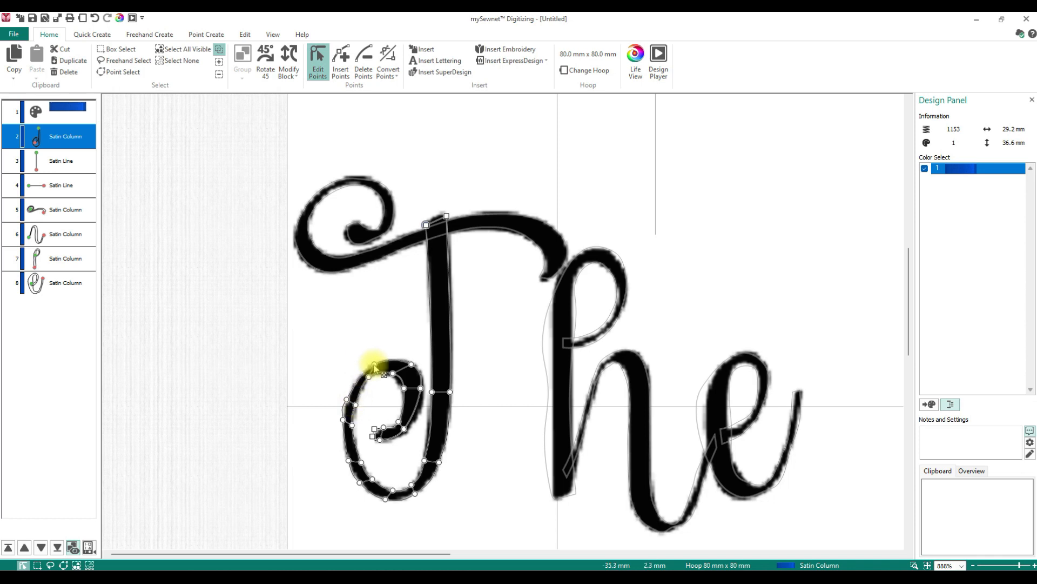
pyautogui.click(347, 394)
pyautogui.moveTo(349, 391); pyautogui.dragTo(352, 390)
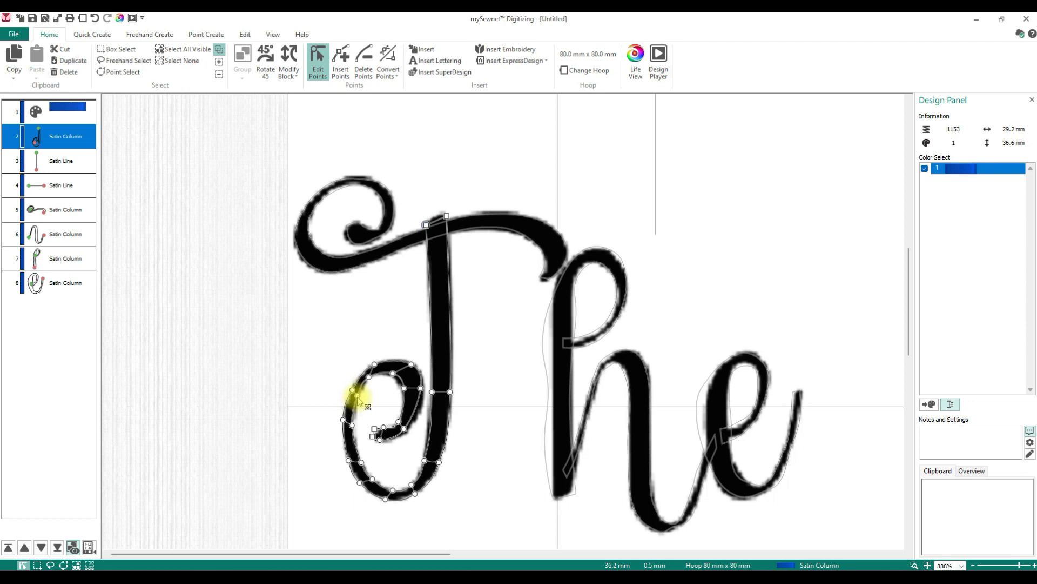
pyautogui.moveTo(368, 377); pyautogui.dragTo(400, 424)
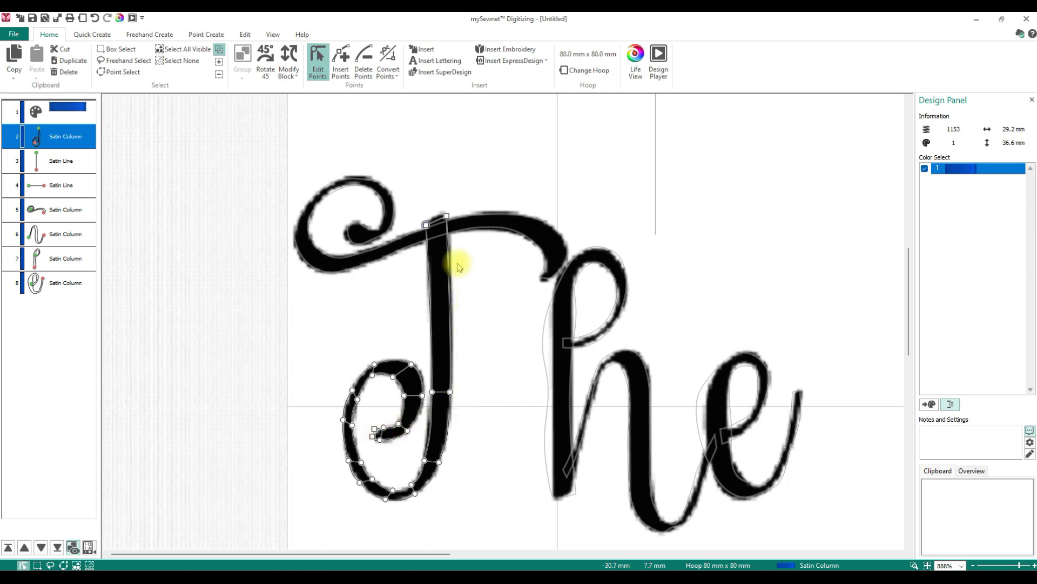
pyautogui.moveTo(424, 227); pyautogui.dragTo(427, 223)
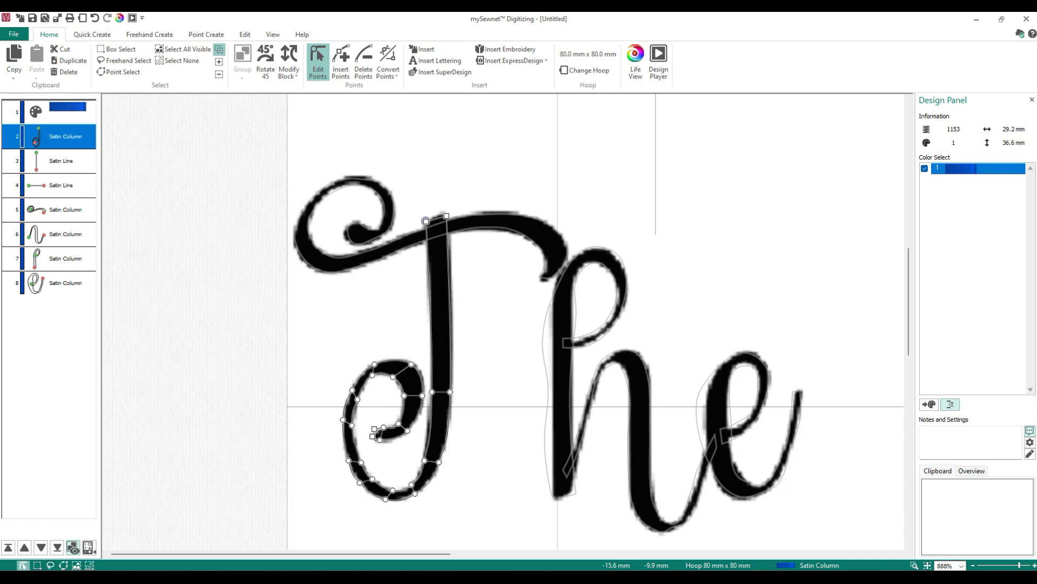
pyautogui.moveTo(734, 577)
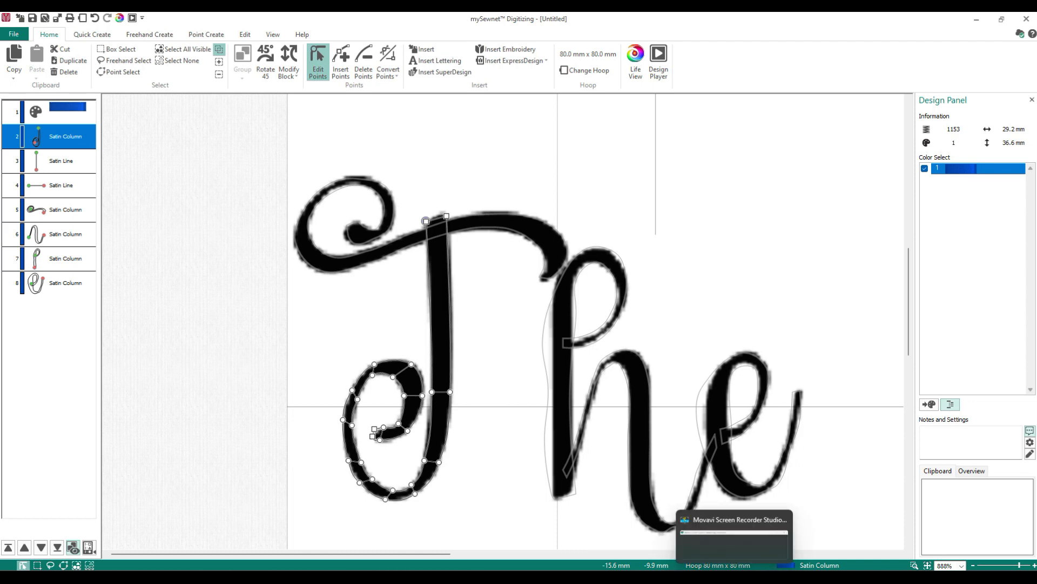